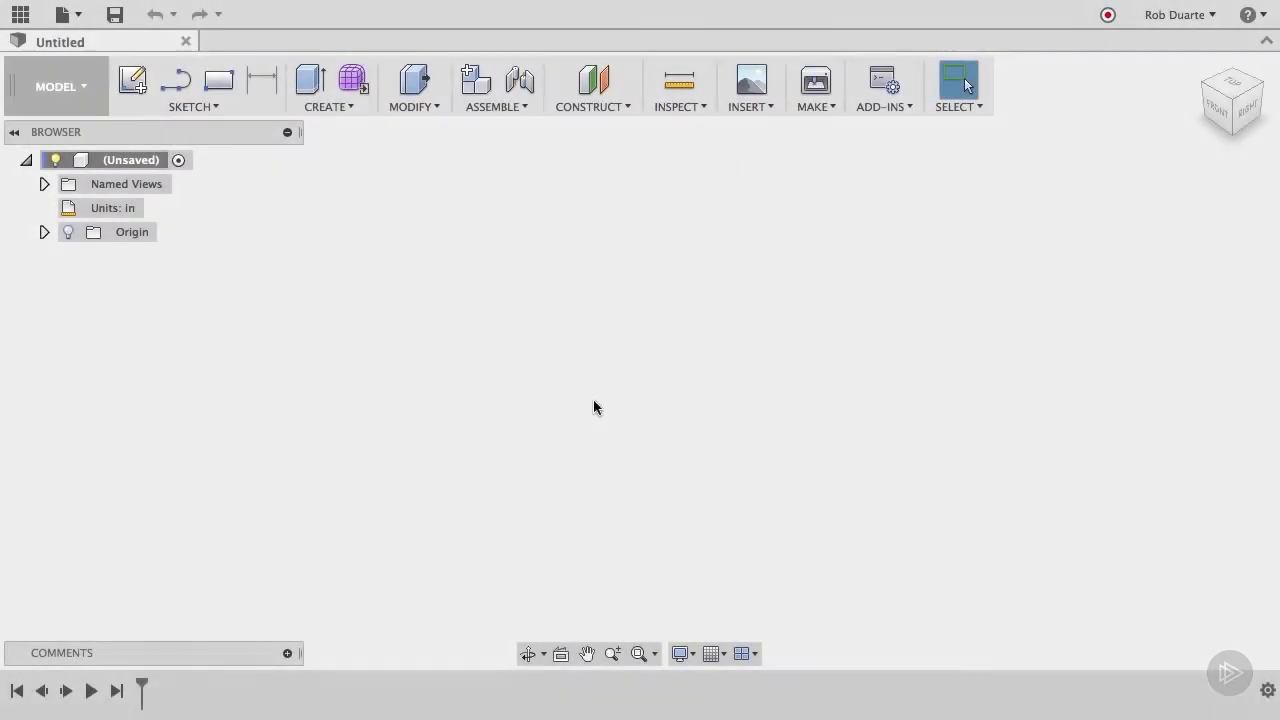
# Step: Start a new blank design, checking its unit settings without changing them
pyautogui.click(63, 14)
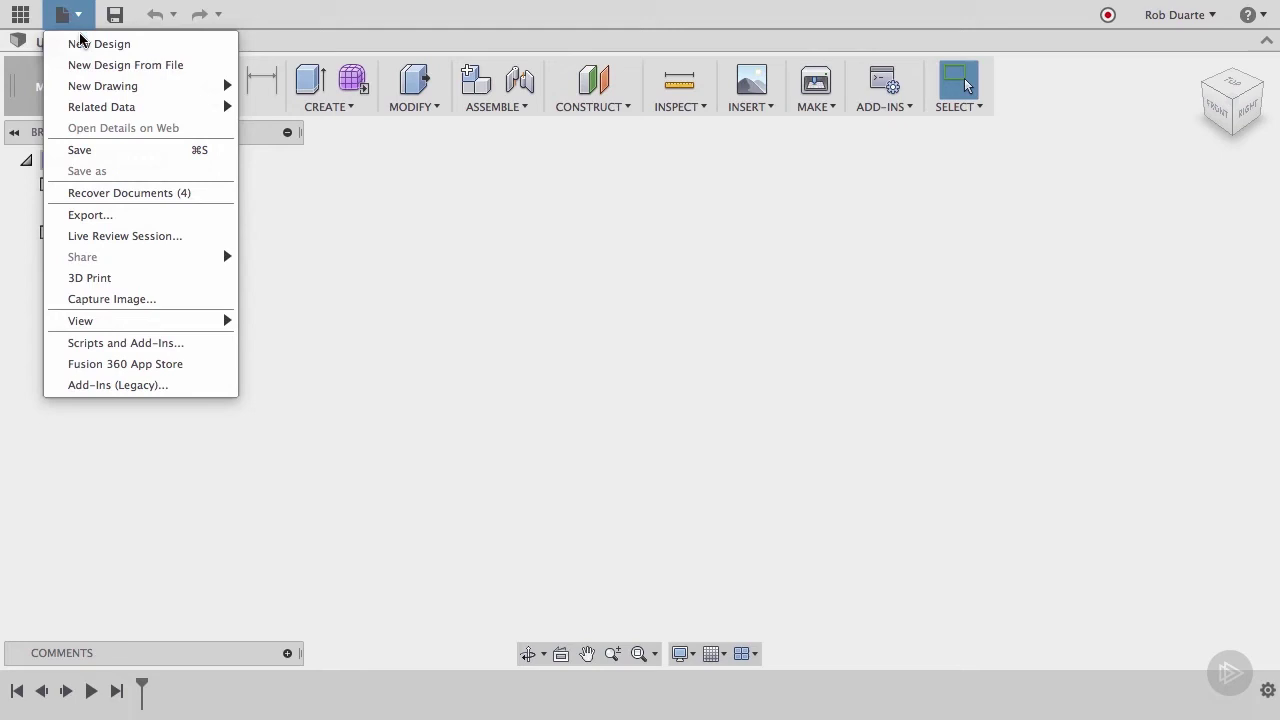
pyautogui.click(81, 43)
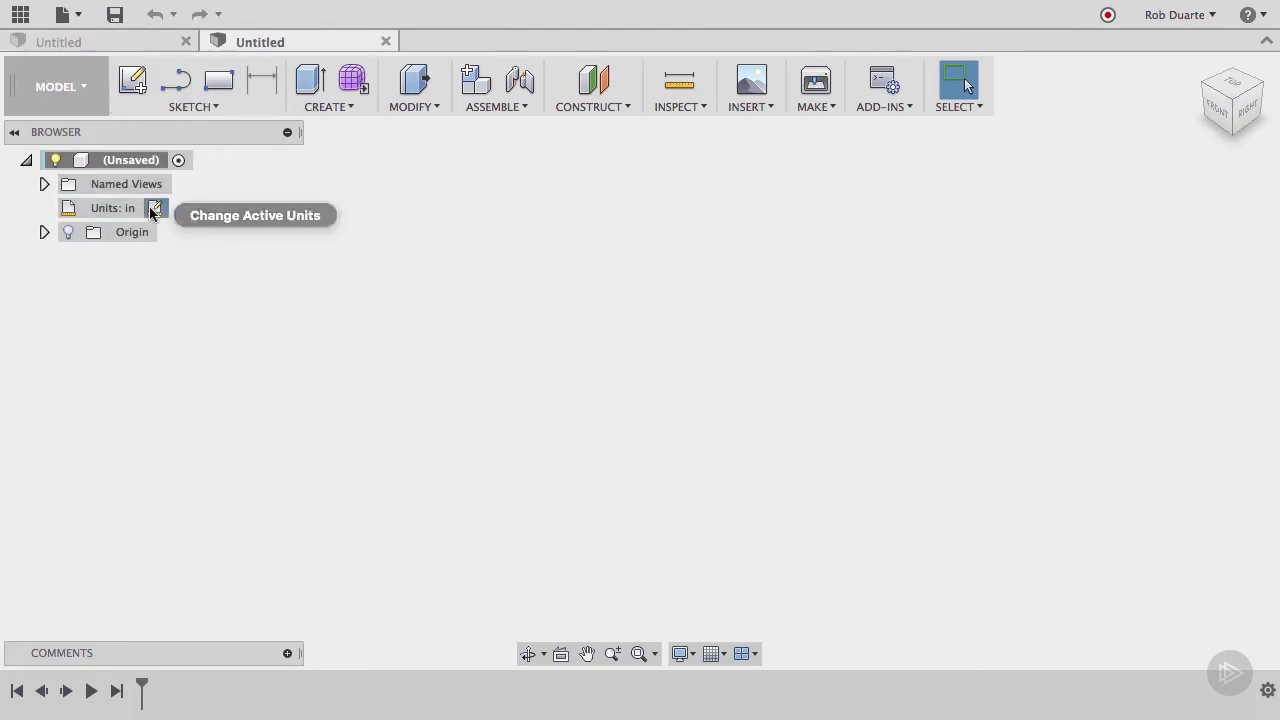
pyautogui.click(154, 210)
pyautogui.click(1031, 362)
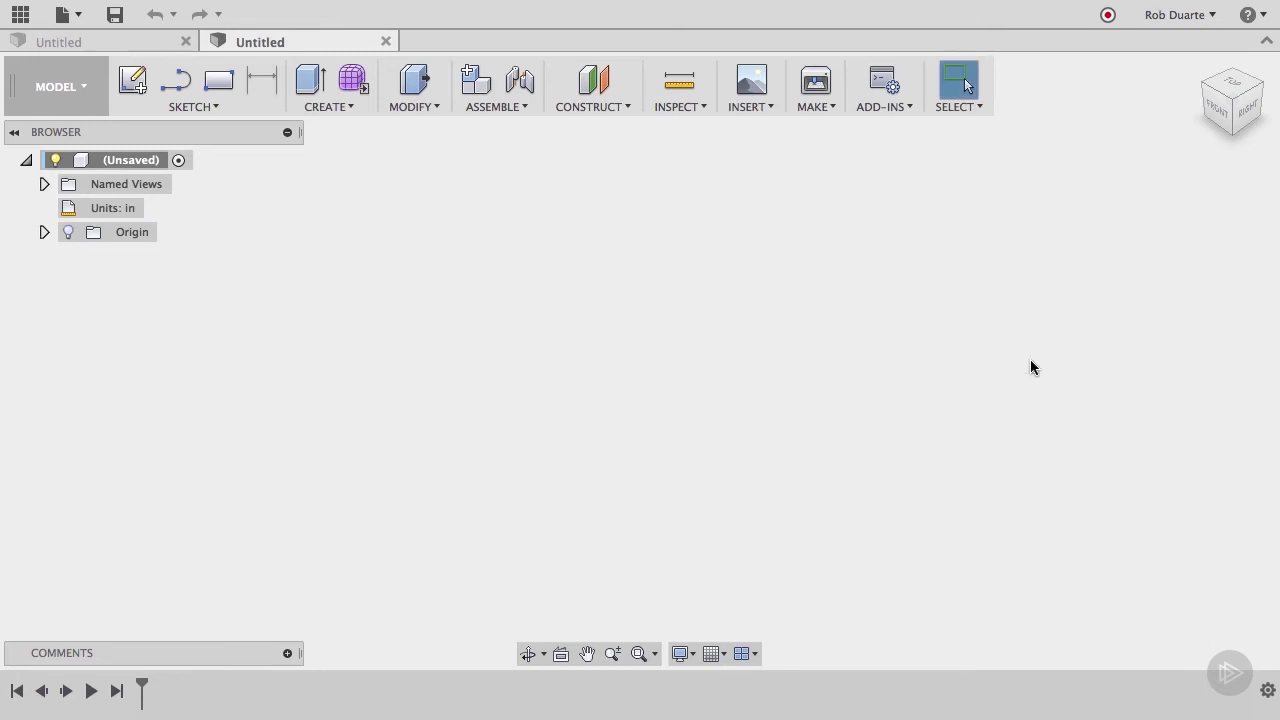
# Step: Create a new component and name it 'Sleeve'
pyautogui.click(477, 84)
pyautogui.moveTo(1040, 320); pyautogui.dragTo(963, 309)
pyautogui.write('Sleeve')
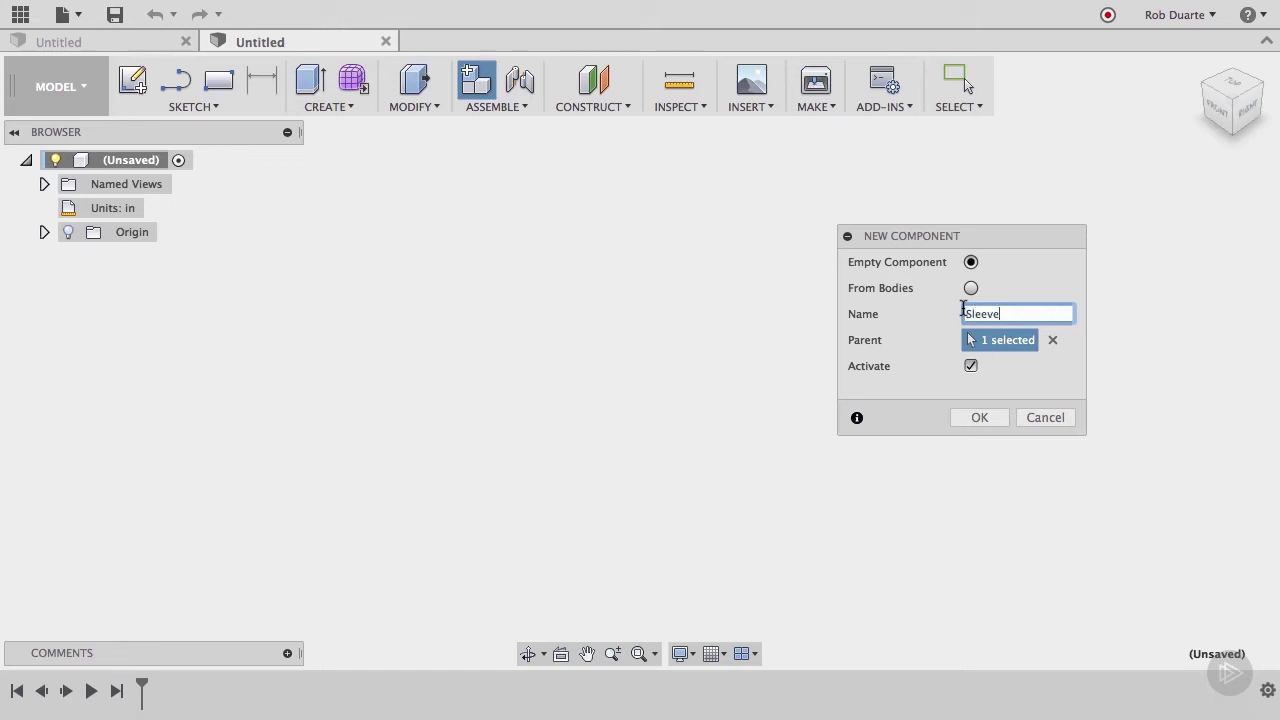
pyautogui.click(983, 416)
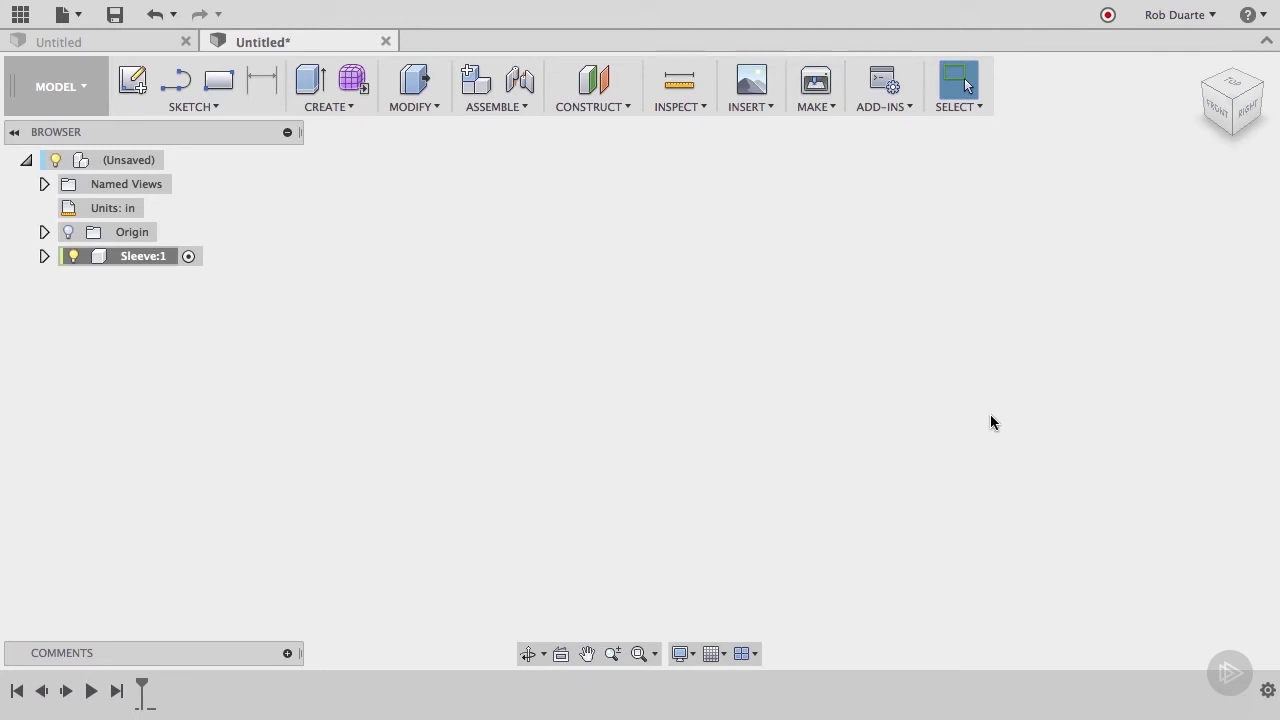
# Step: In the Form workspace, start a freeform cylinder on the XY plane centred at the origin
pyautogui.click(352, 80)
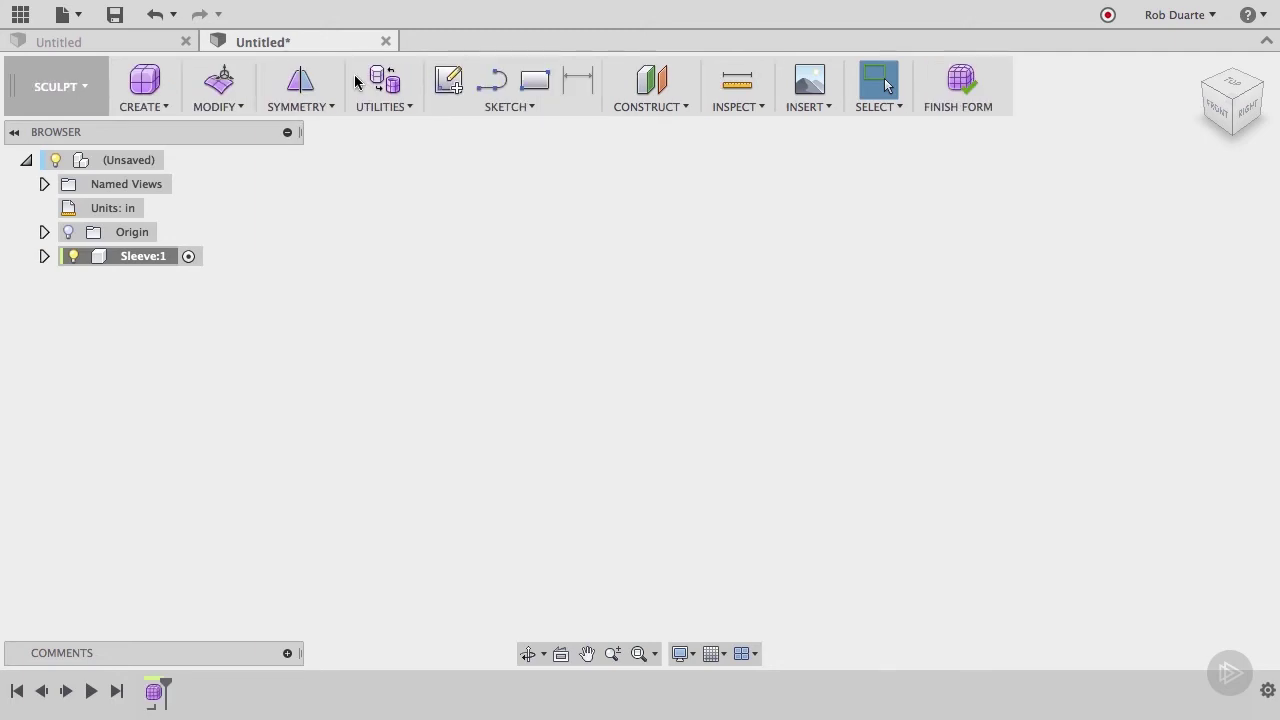
pyautogui.click(155, 106)
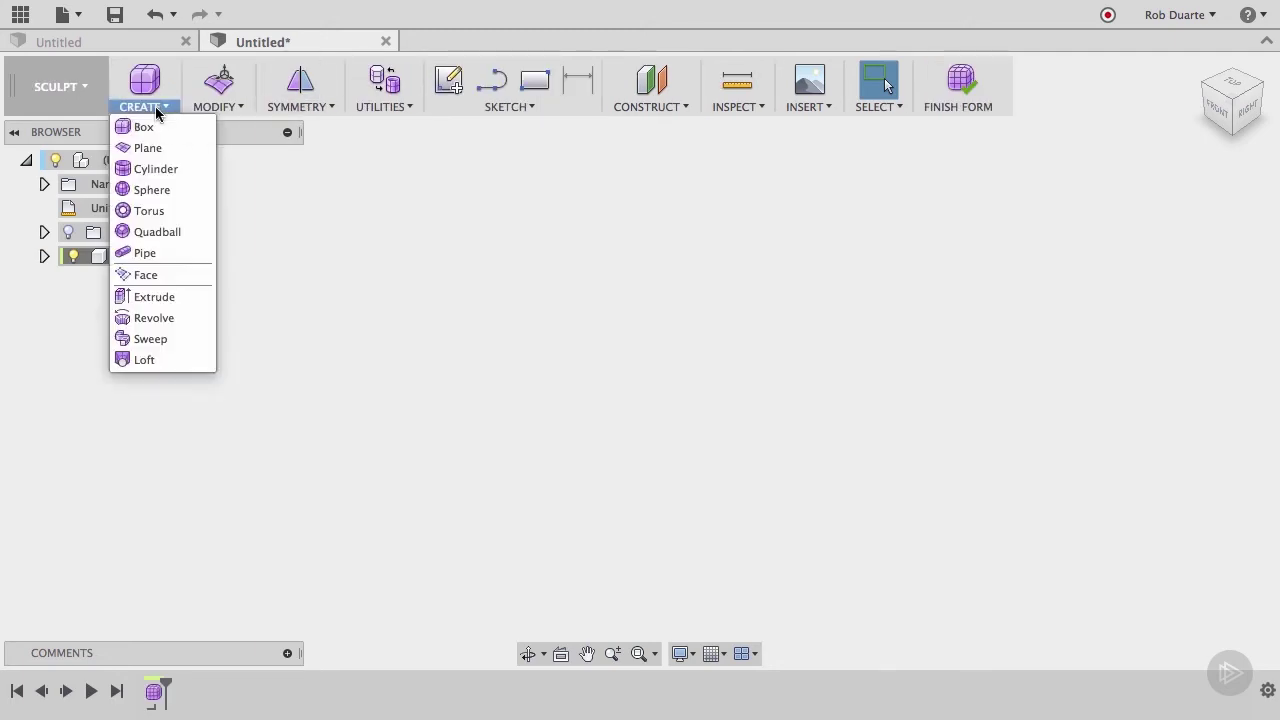
pyautogui.click(160, 169)
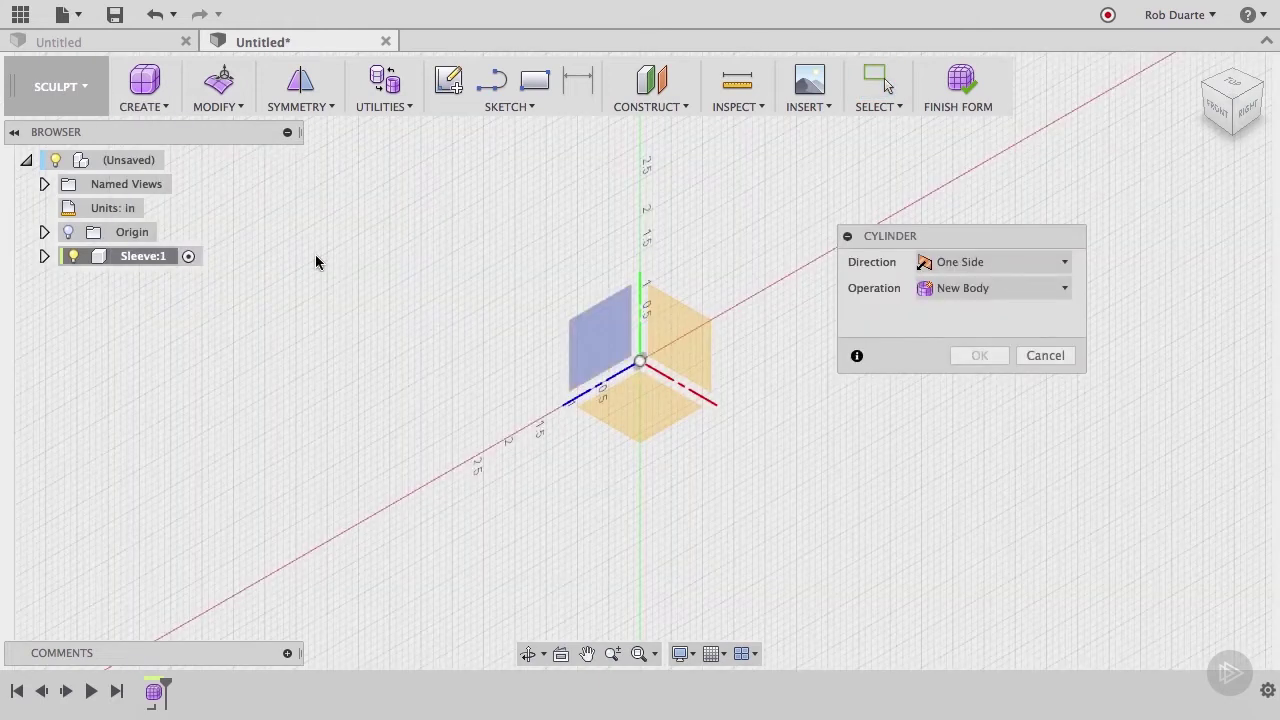
pyautogui.click(680, 332)
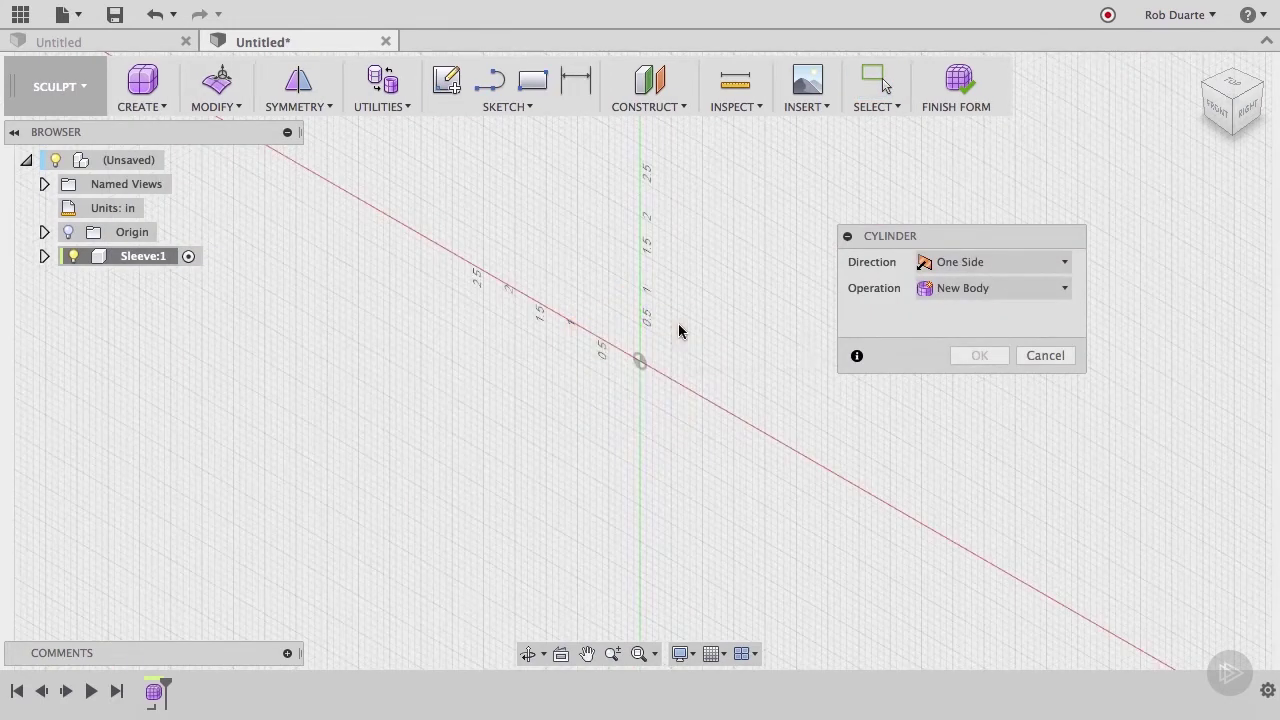
pyautogui.click(640, 360)
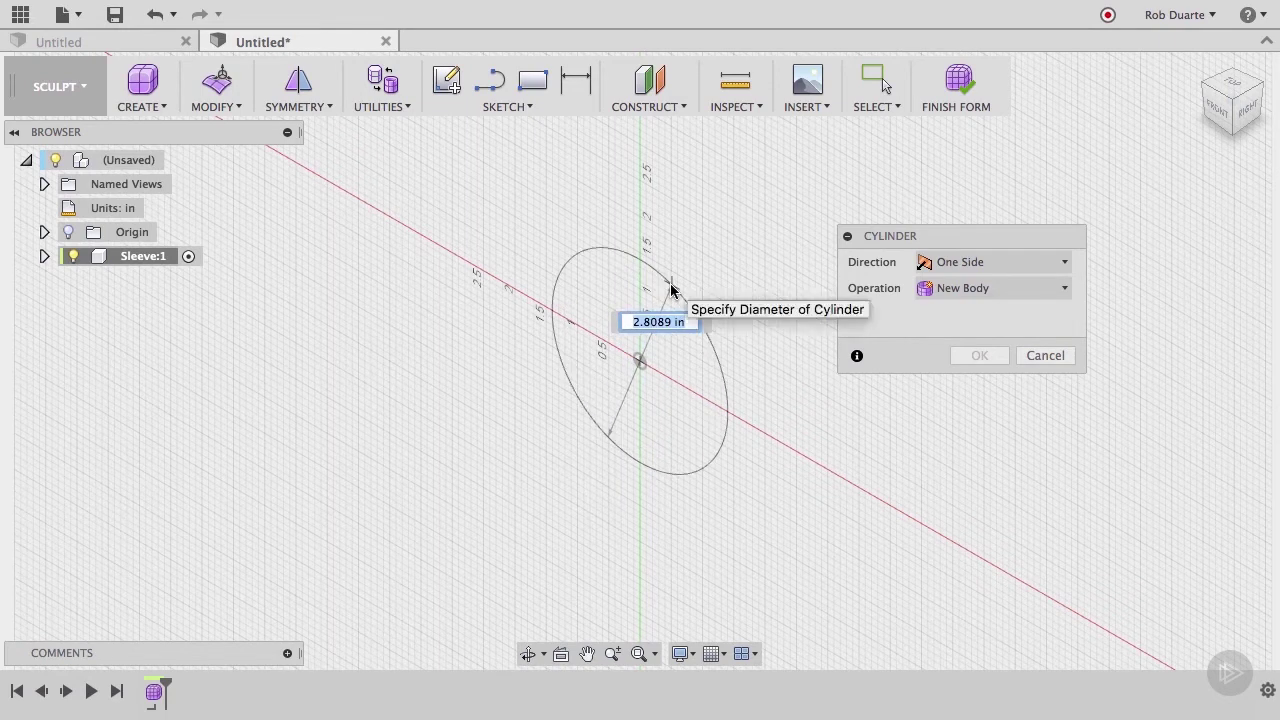
# Step: Give the cylinder a 1.16 in diameter and -4 in height, then confirm it
pyautogui.click(673, 287)
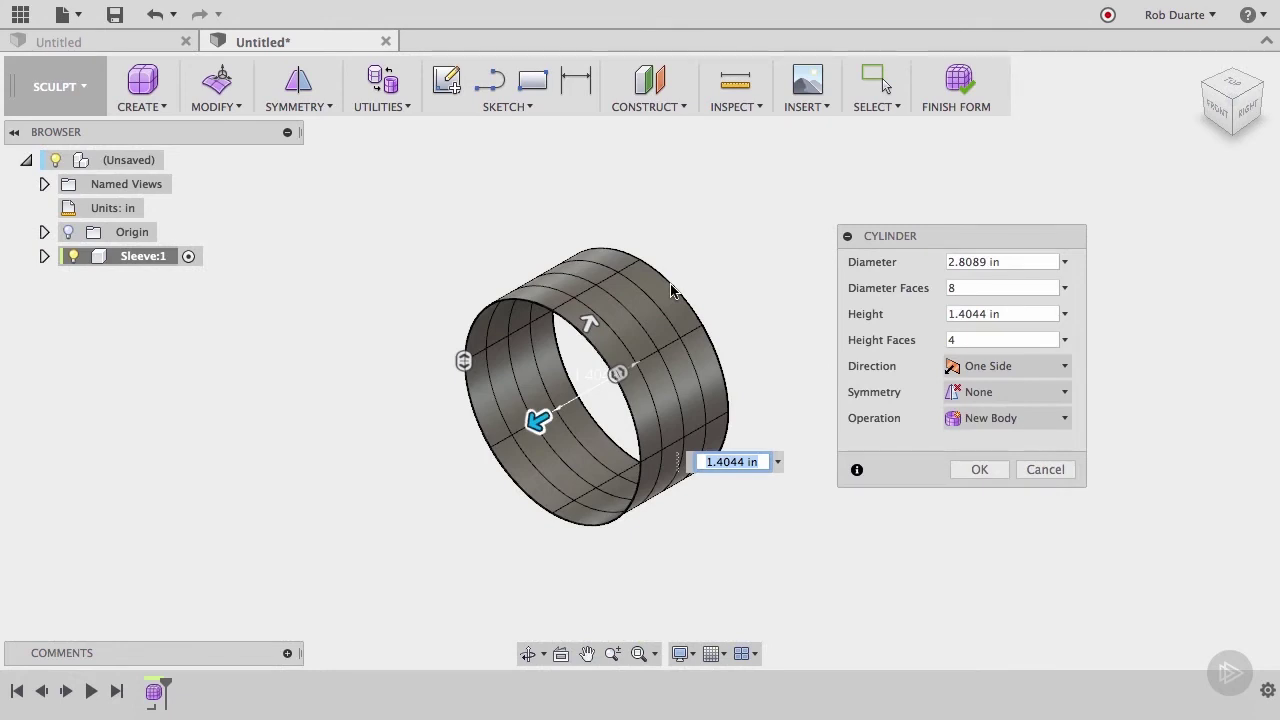
pyautogui.doubleClick(988, 262)
pyautogui.write('1.16')
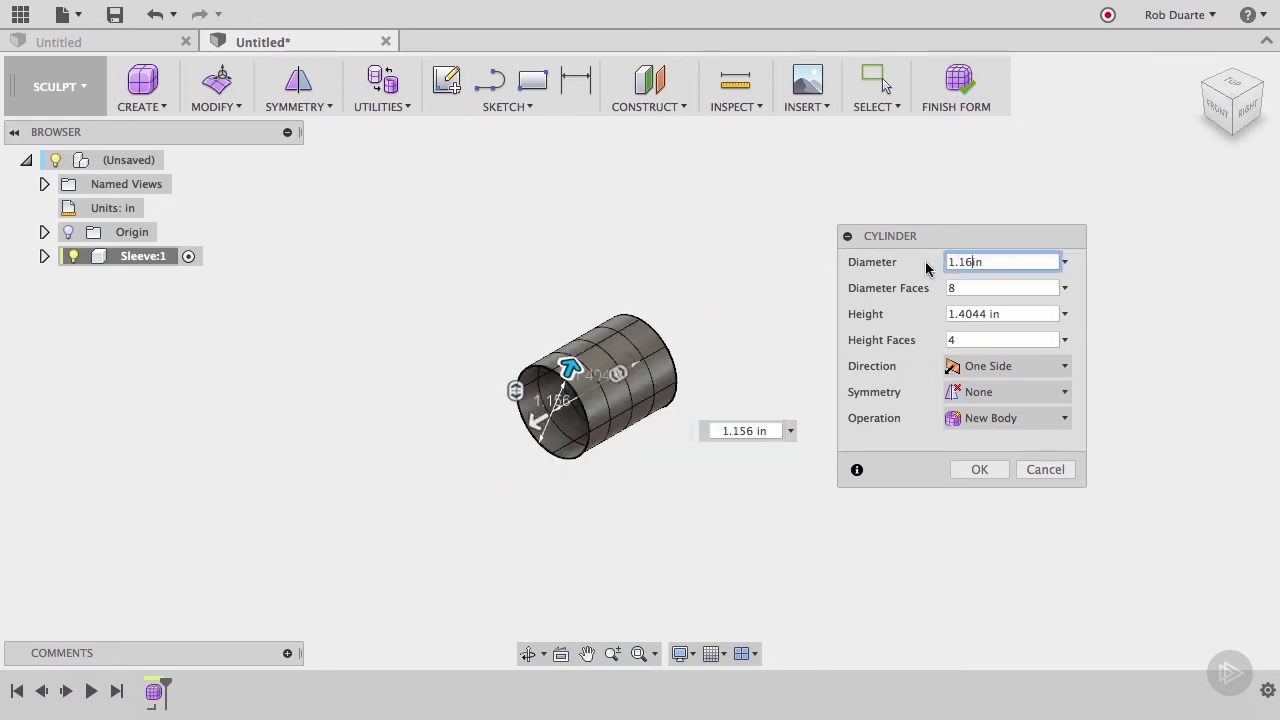
pyautogui.doubleClick(997, 314)
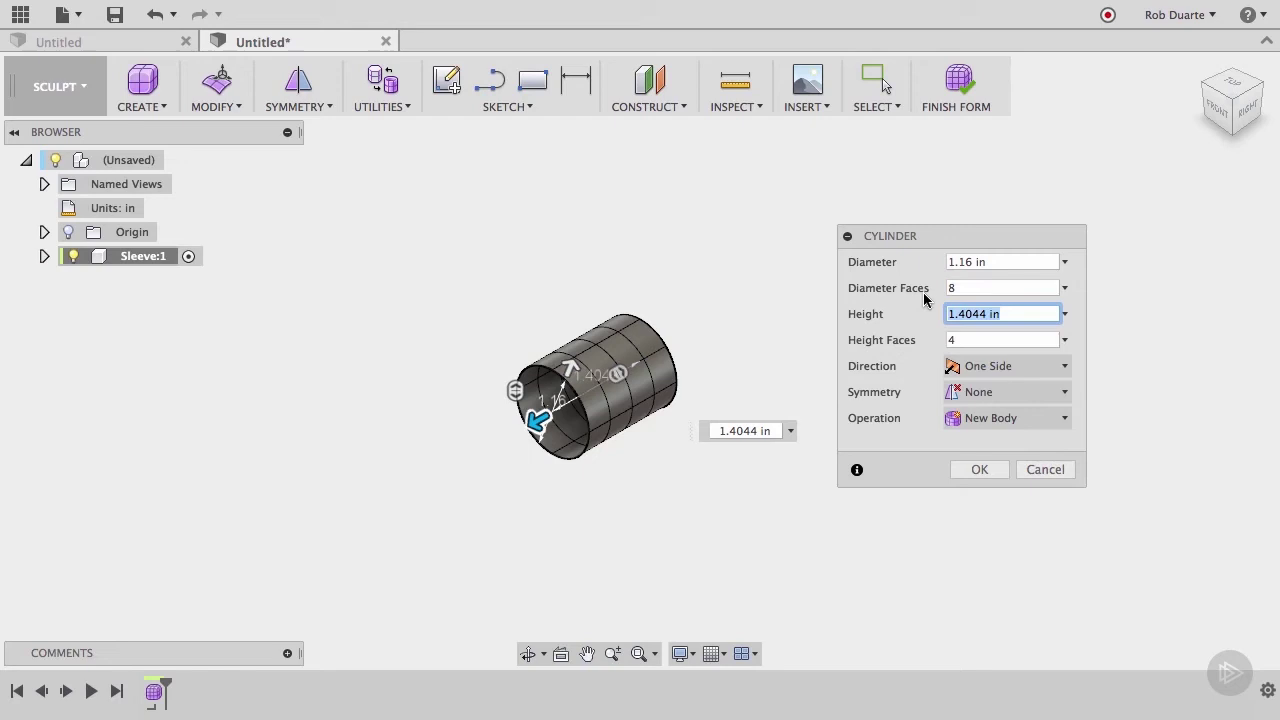
pyautogui.write('-4')
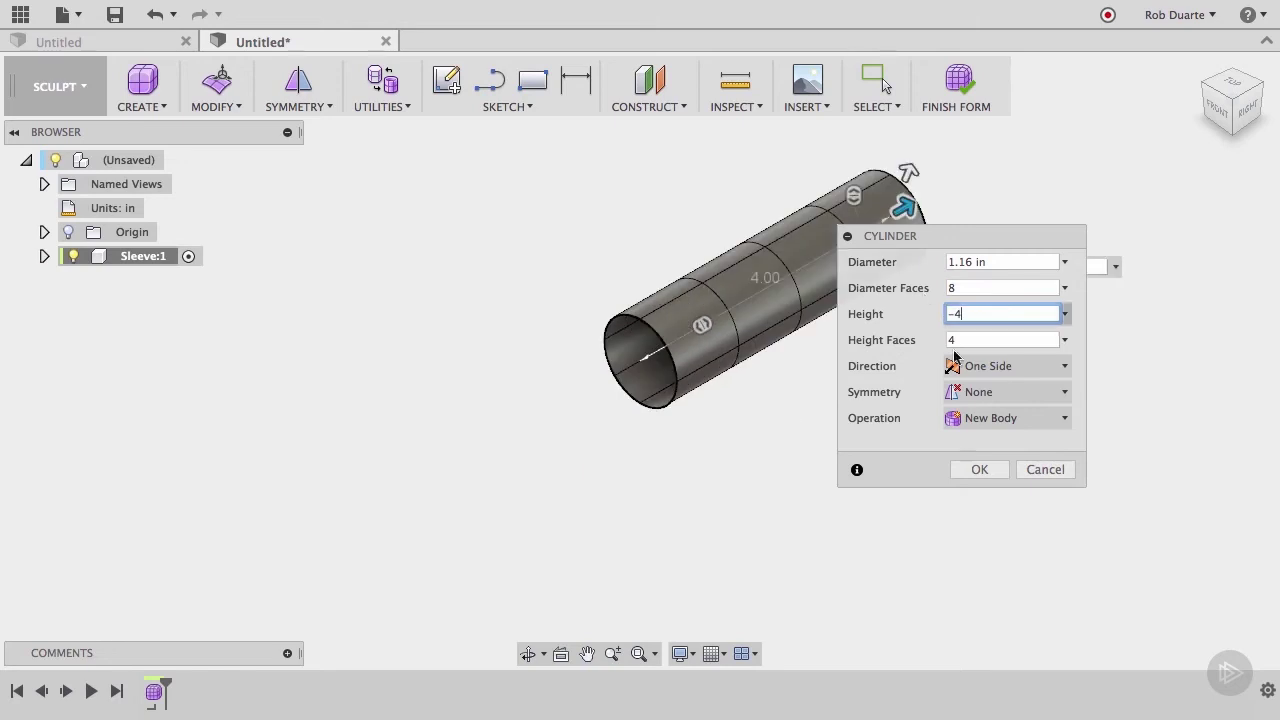
pyautogui.click(979, 471)
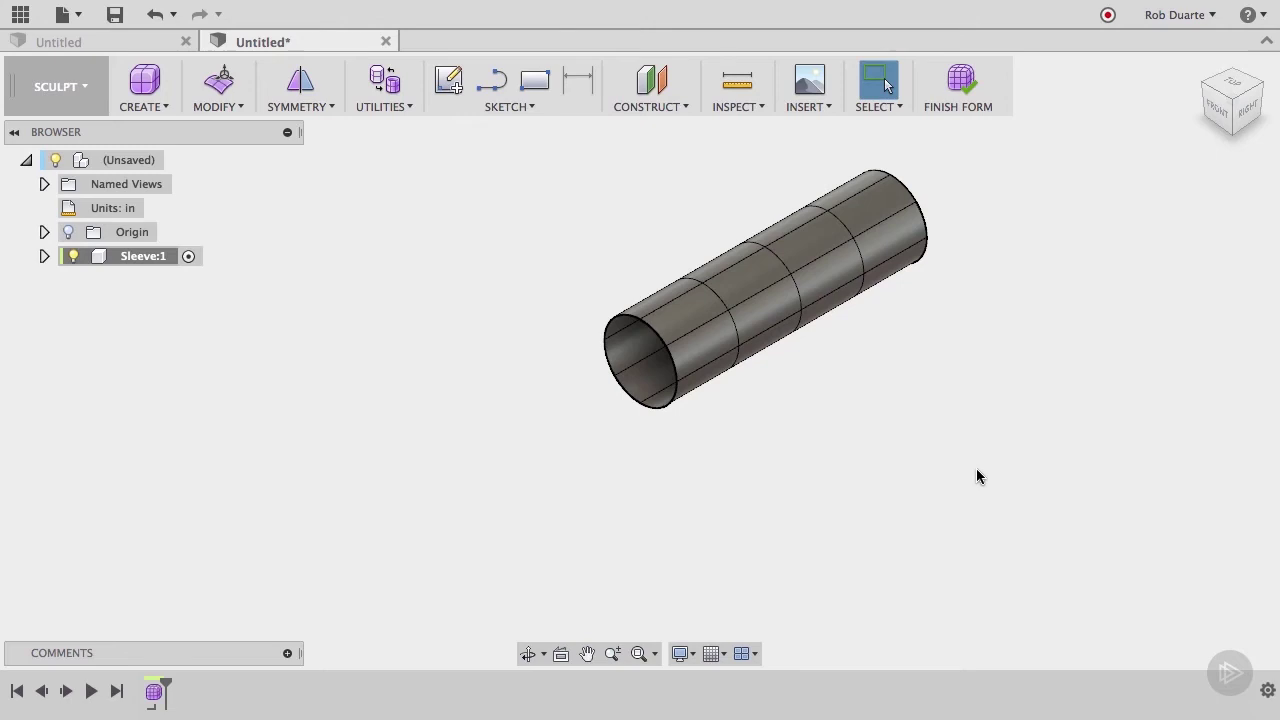
# Step: From the Right view, scale the left-of-centre and middle edge rings outward with Edit Form
pyautogui.click(1247, 110)
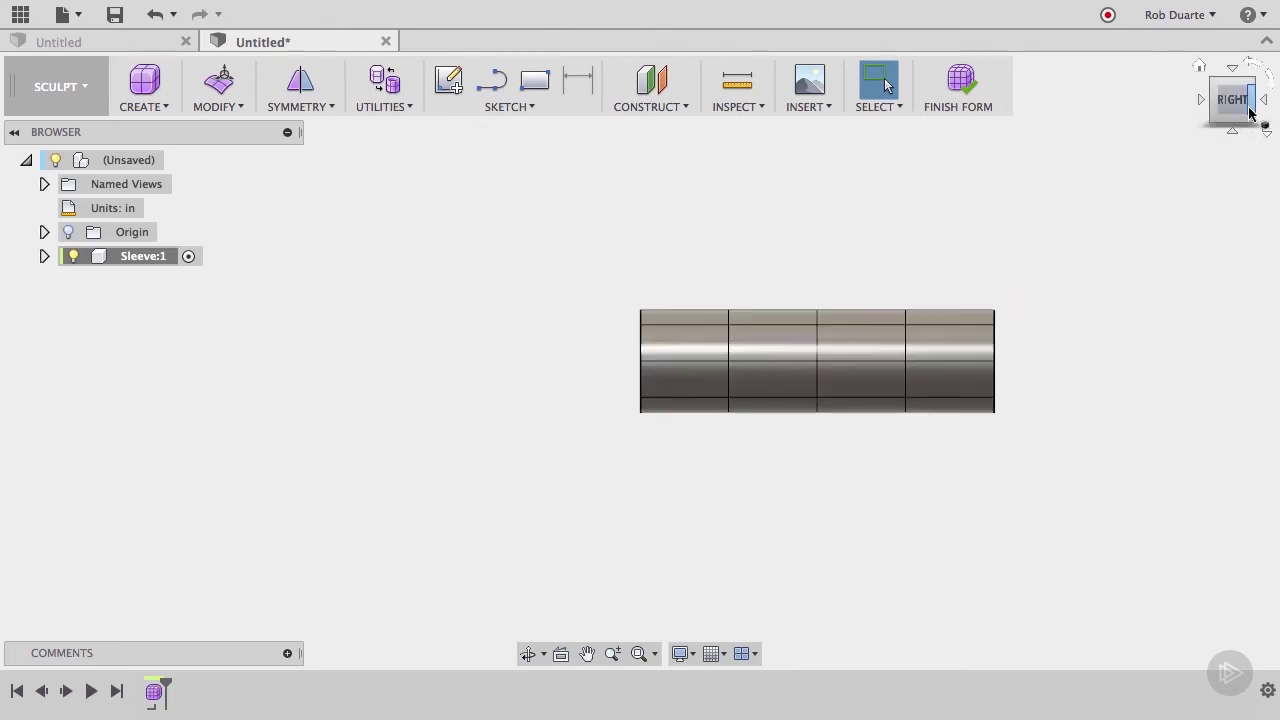
pyautogui.click(1249, 112)
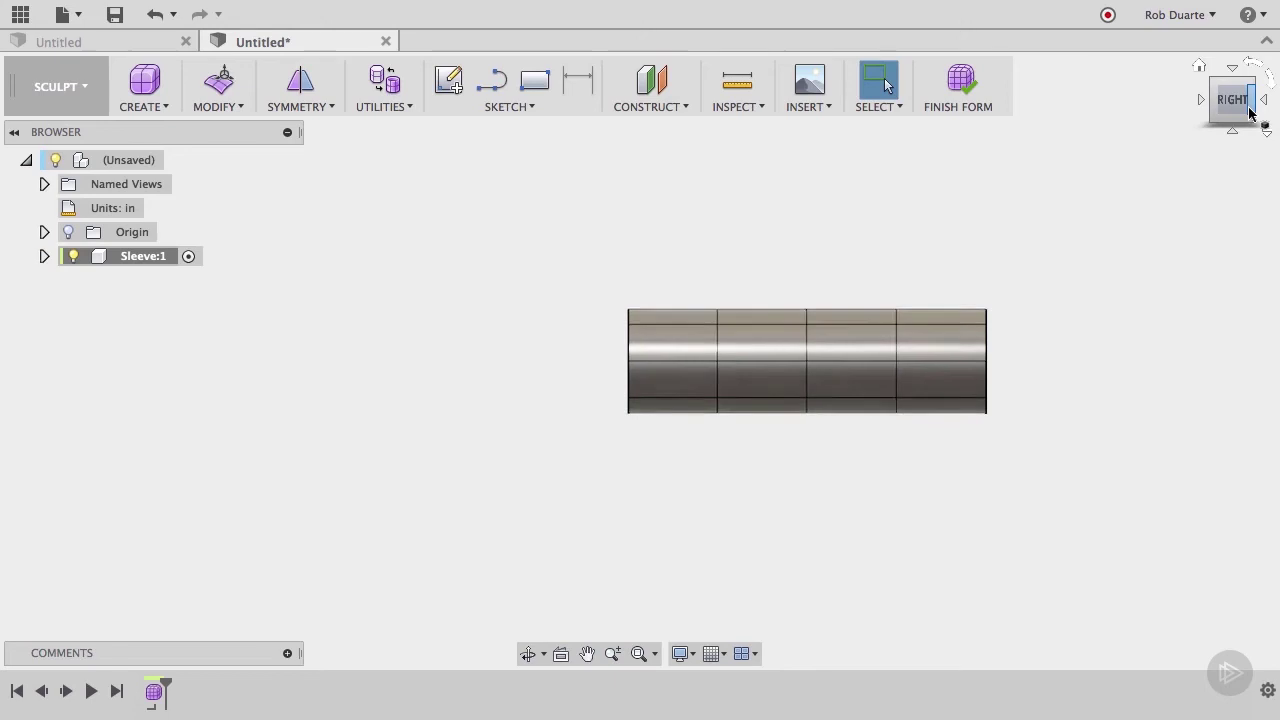
pyautogui.click(218, 80)
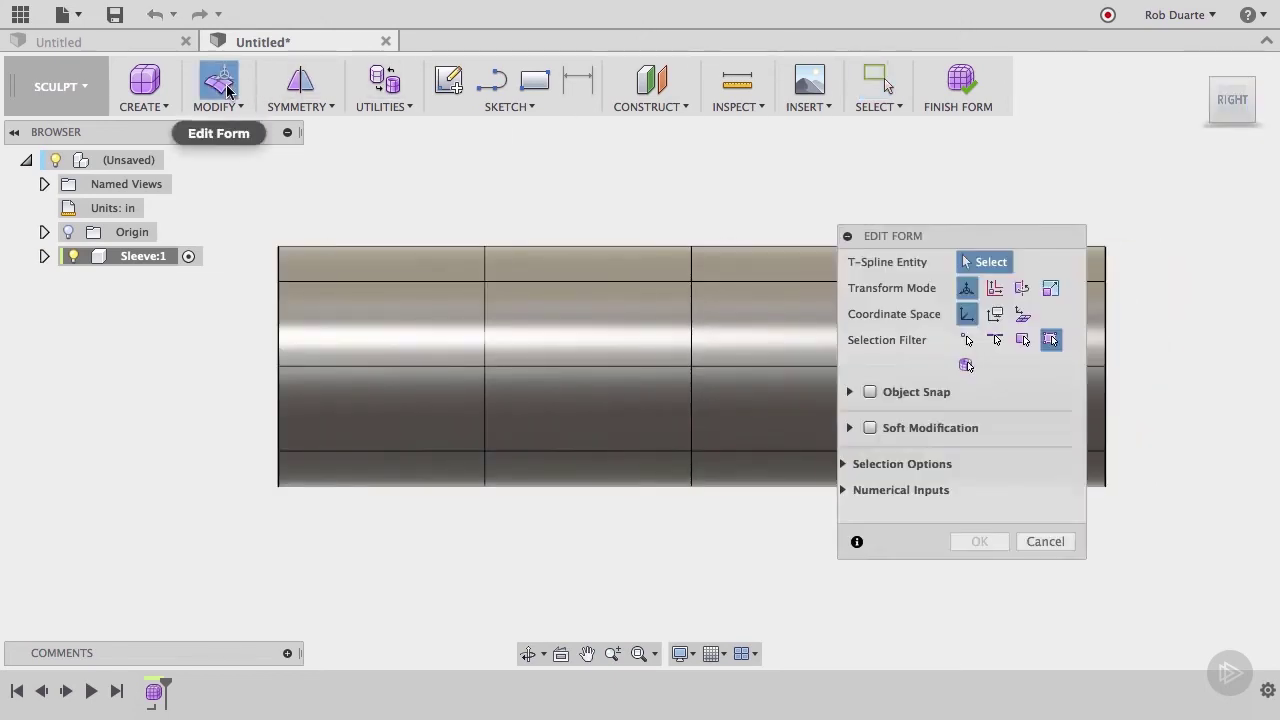
pyautogui.doubleClick(485, 333)
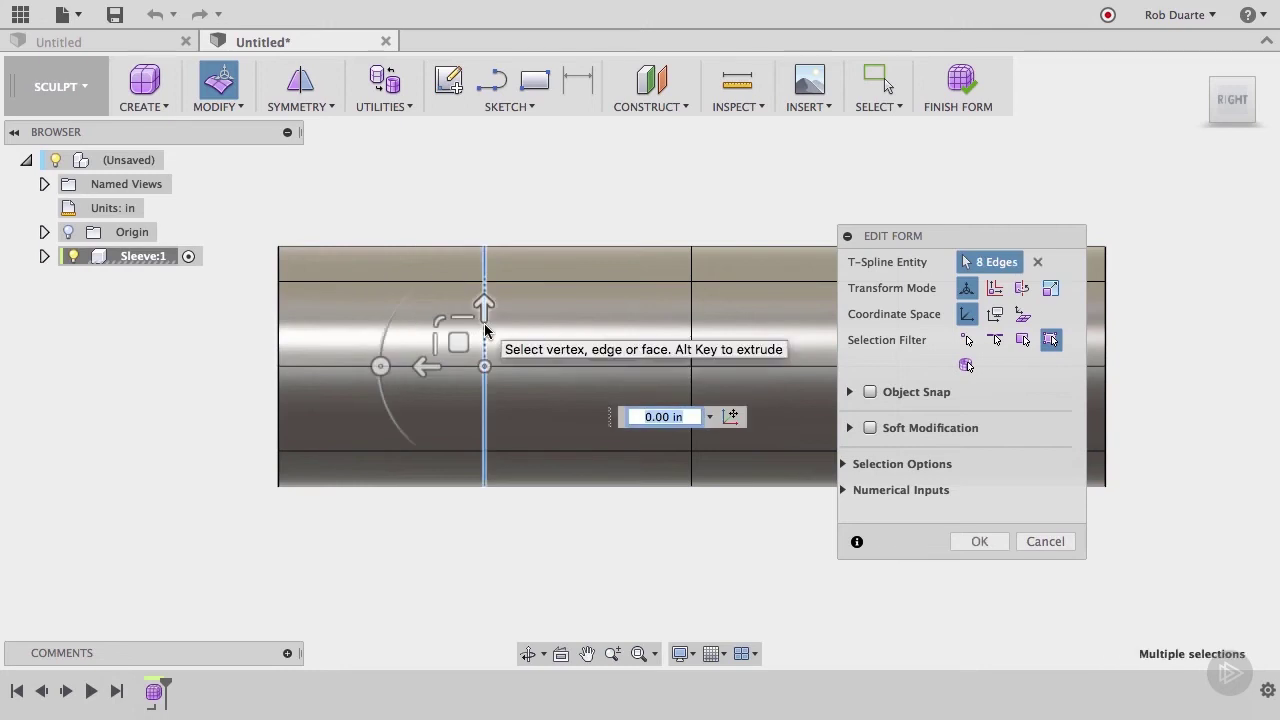
pyautogui.moveTo(484, 368); pyautogui.dragTo(481, 345)
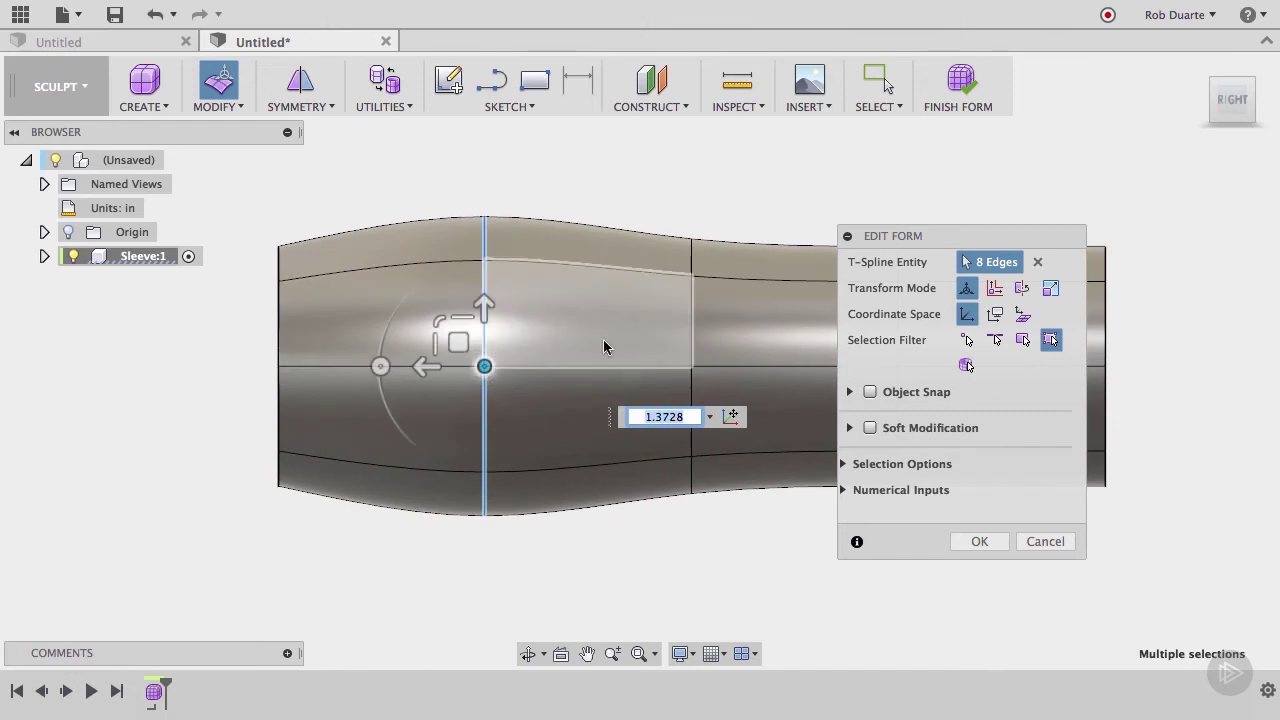
pyautogui.doubleClick(692, 318)
pyautogui.moveTo(691, 364); pyautogui.dragTo(691, 341)
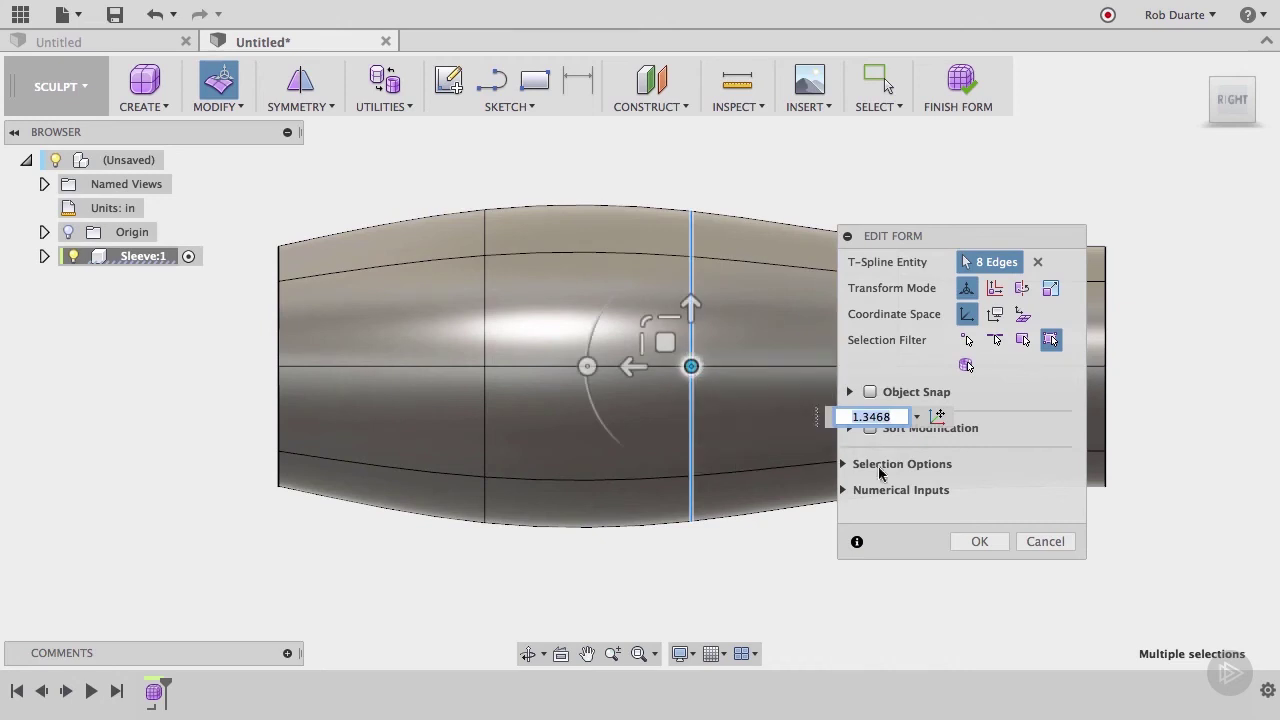
pyautogui.click(978, 540)
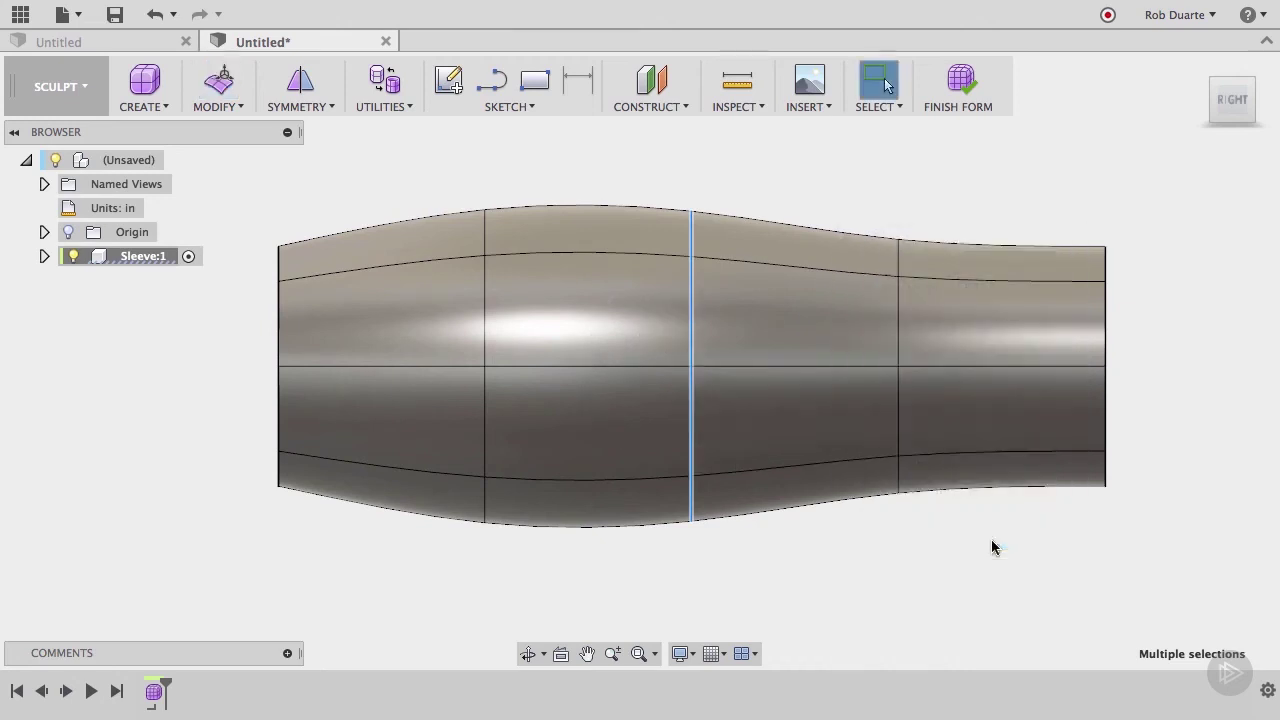
# Step: Finish the form, expand Sleeve:1 and Bodies to show Body1, and return to Home view
pyautogui.click(962, 90)
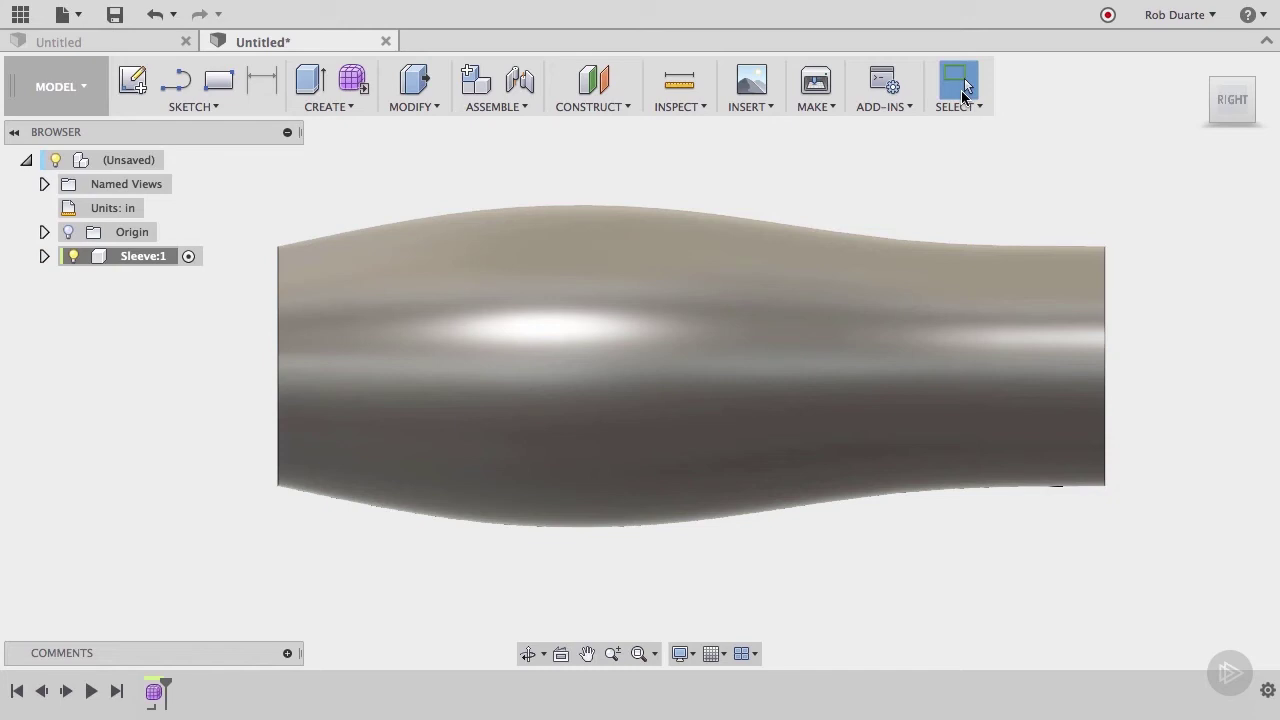
pyautogui.click(44, 256)
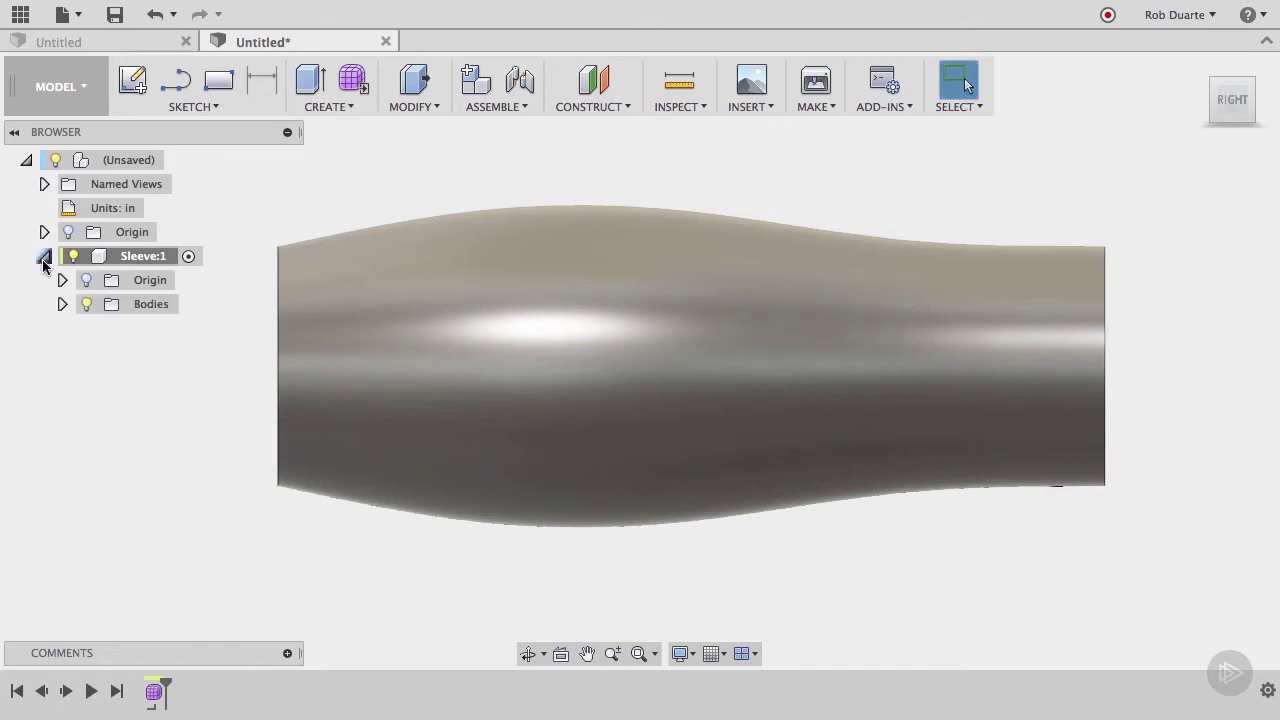
pyautogui.click(62, 304)
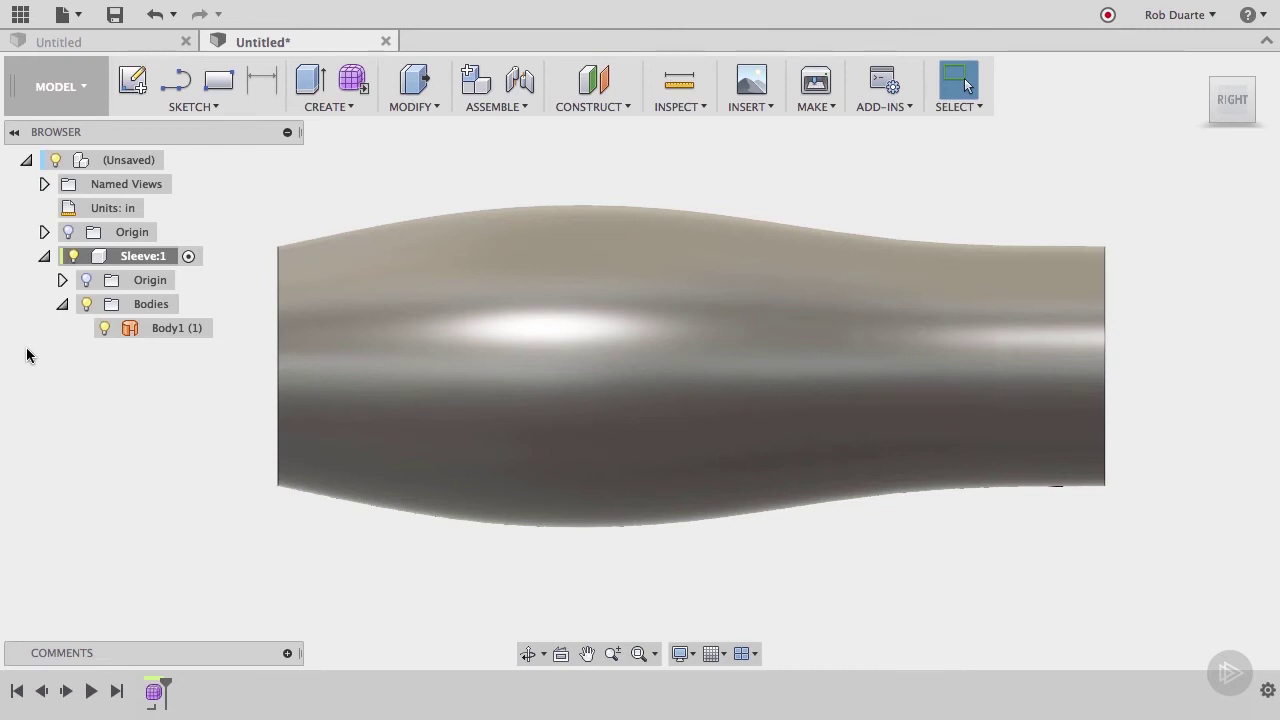
pyautogui.click(1200, 66)
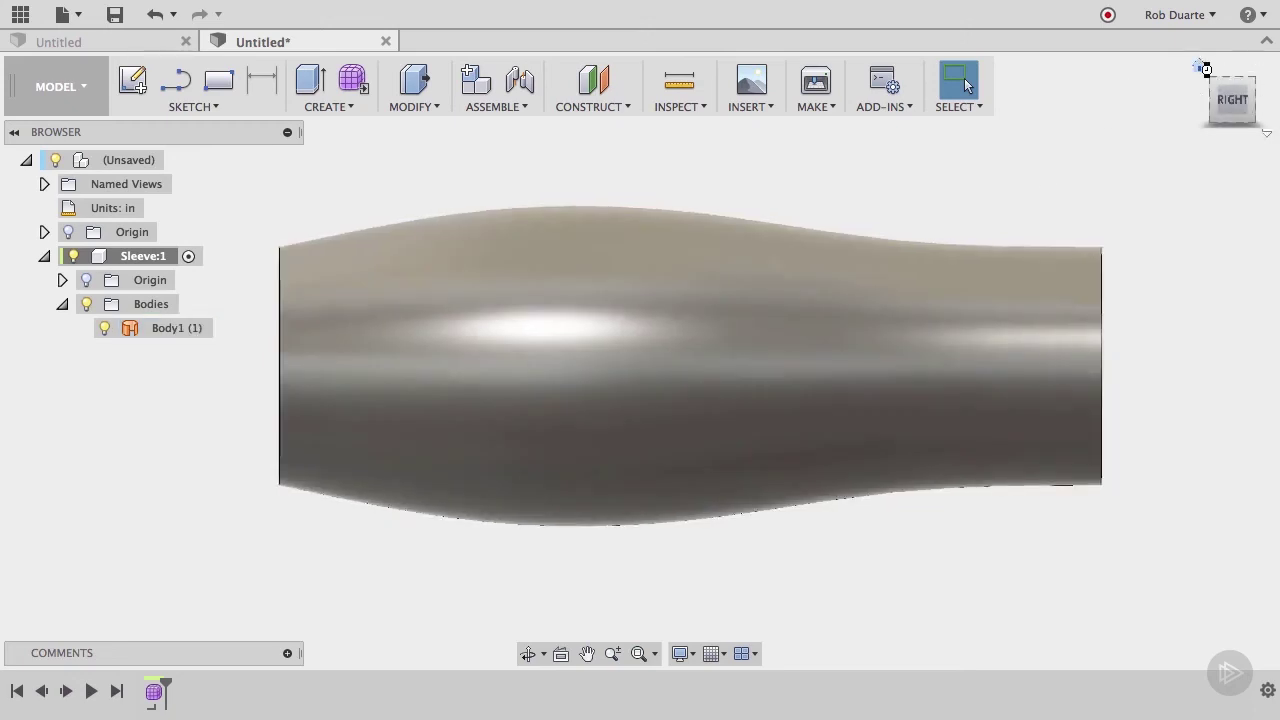
pyautogui.click(1200, 68)
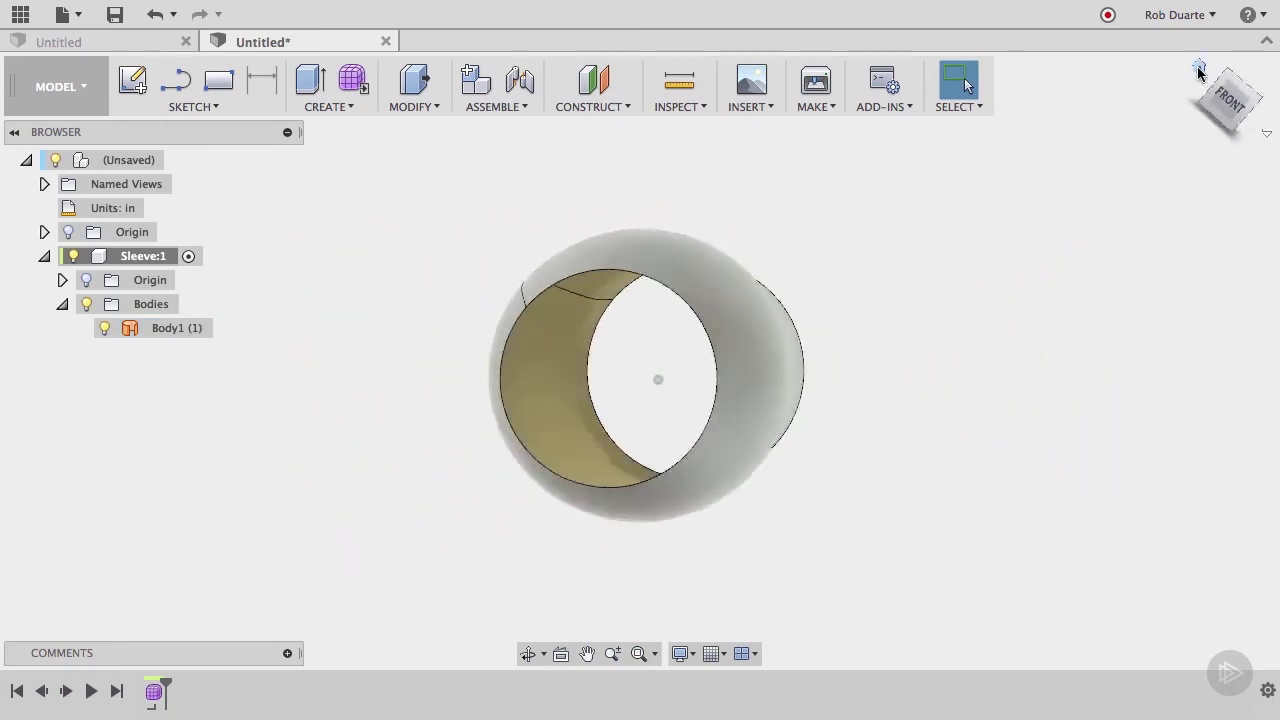
pyautogui.click(1200, 68)
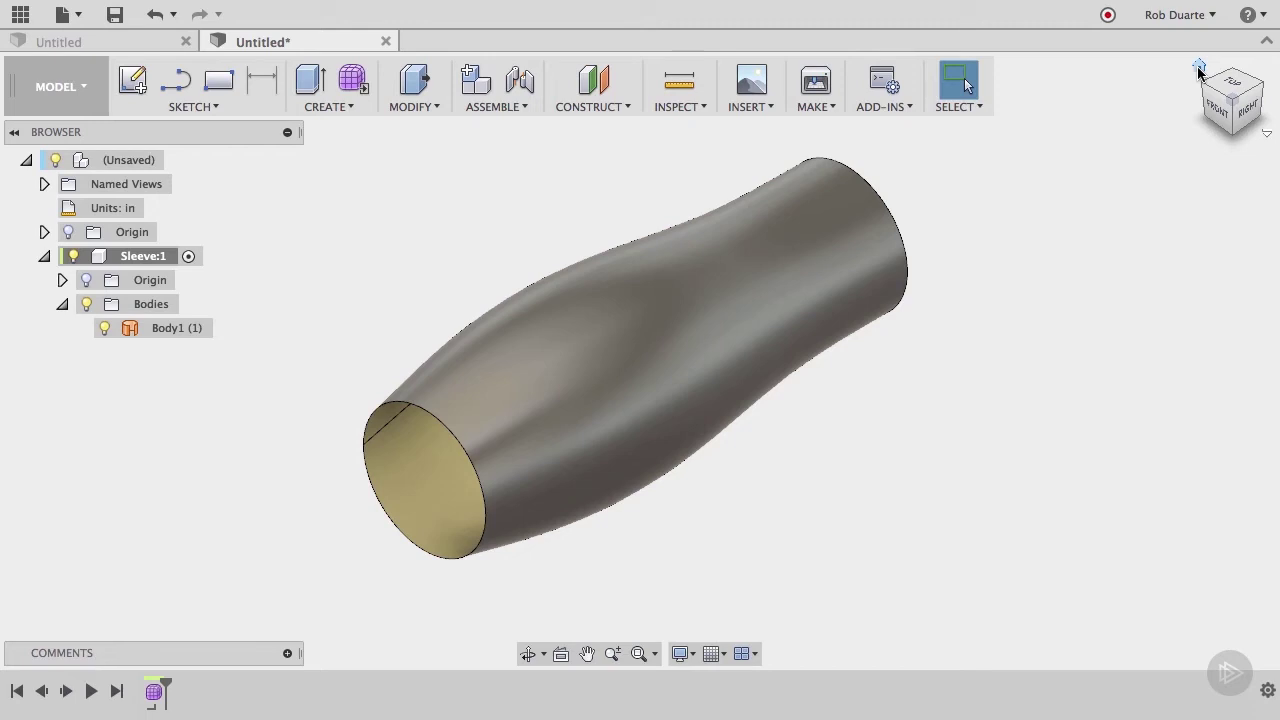
# Step: Change the workspace from MODEL to PATCH
pyautogui.click(83, 80)
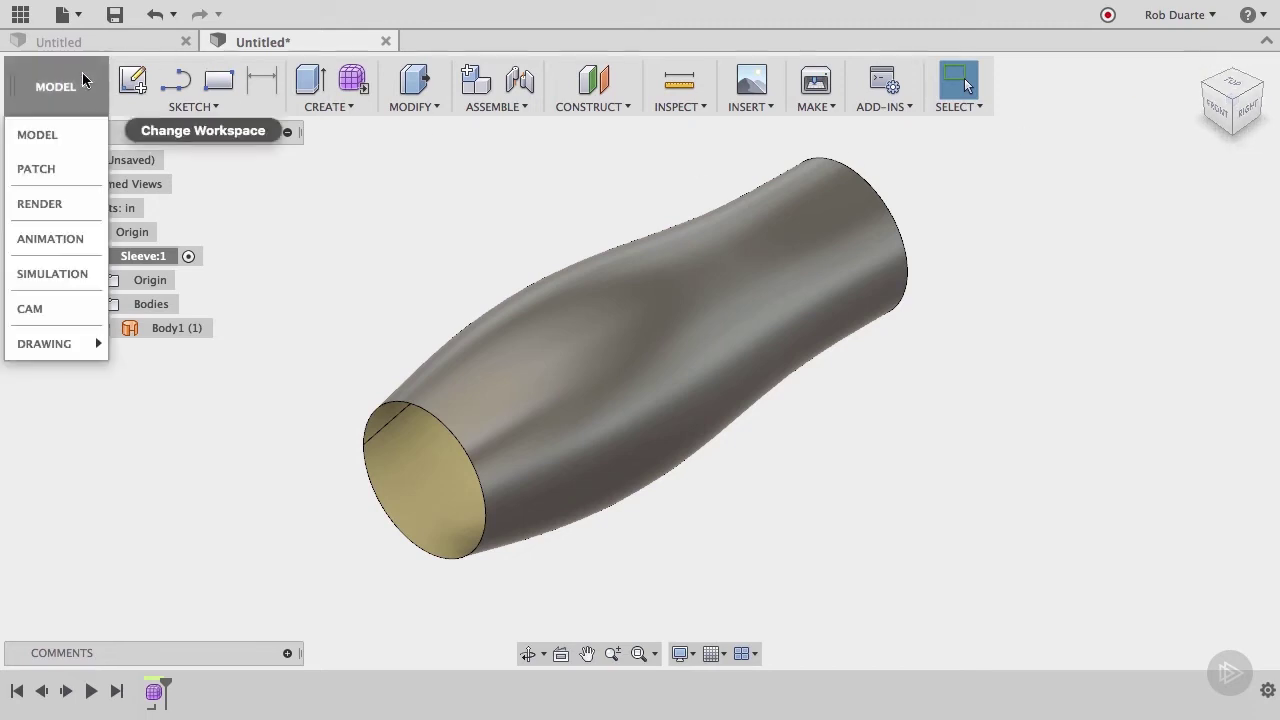
pyautogui.click(67, 168)
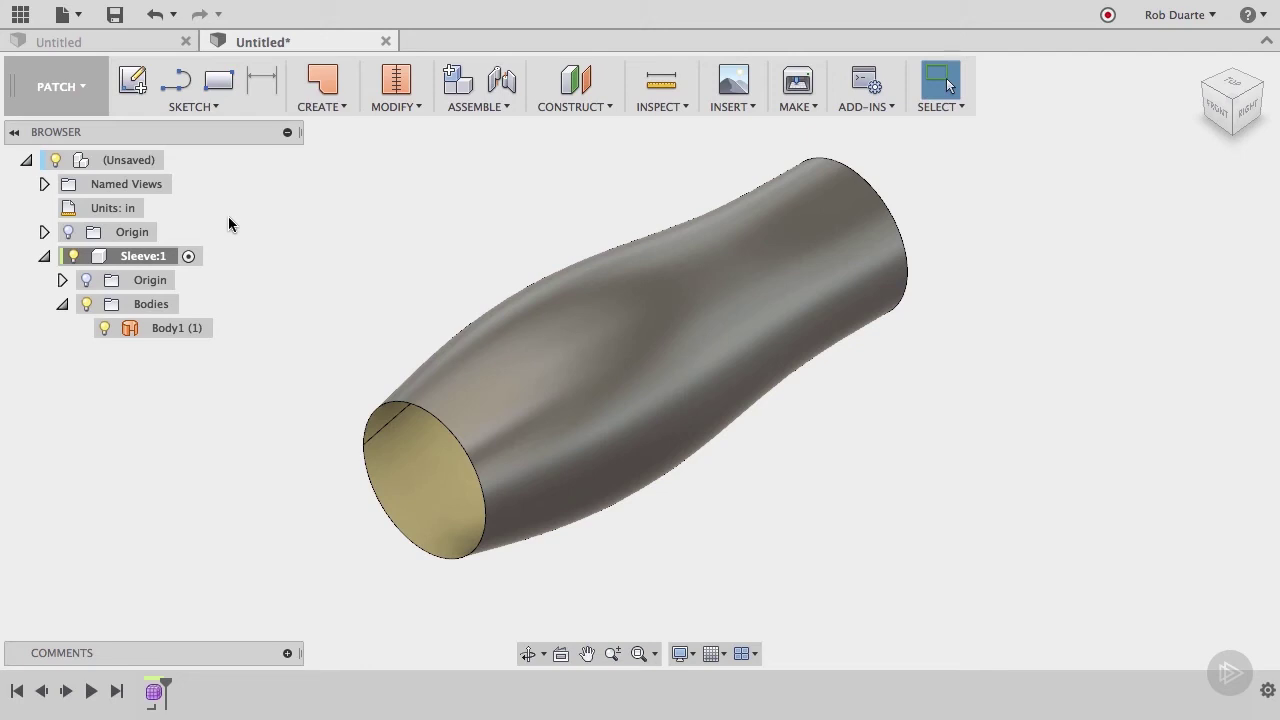
# Step: Split the sleeve with the origin plane through its axis, hide Body1, and view from Right
pyautogui.click(398, 106)
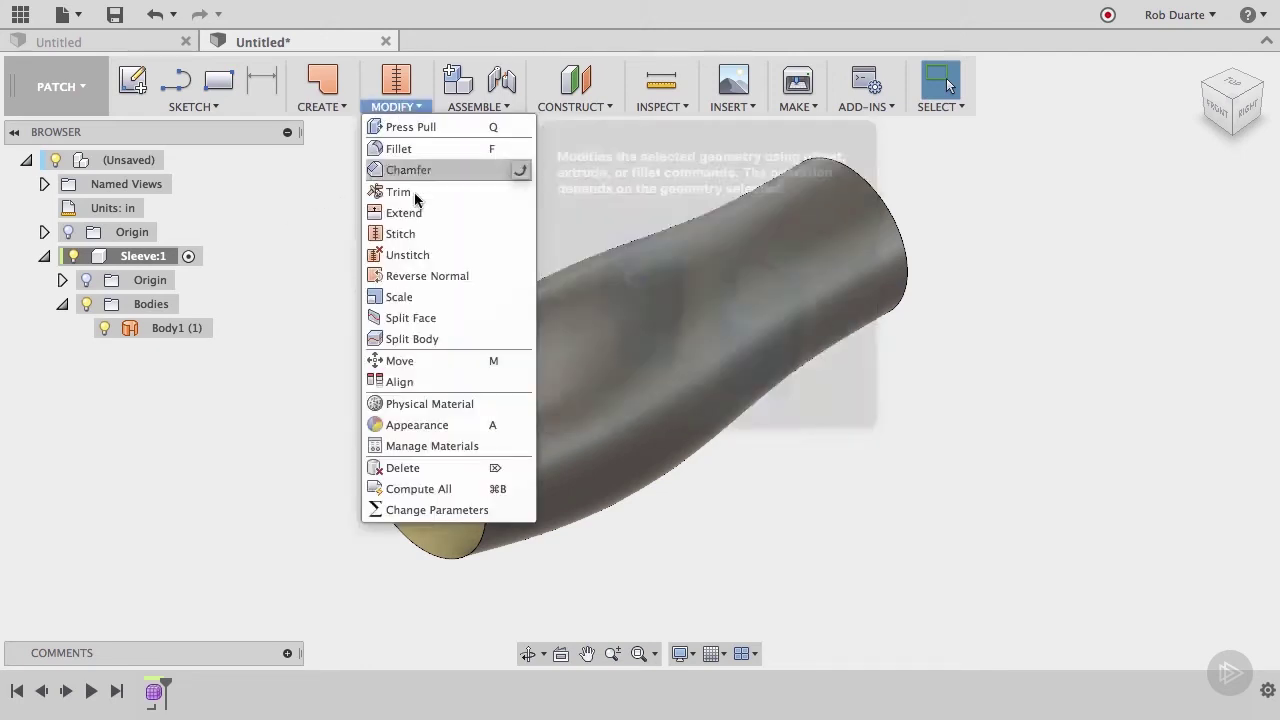
pyautogui.click(439, 338)
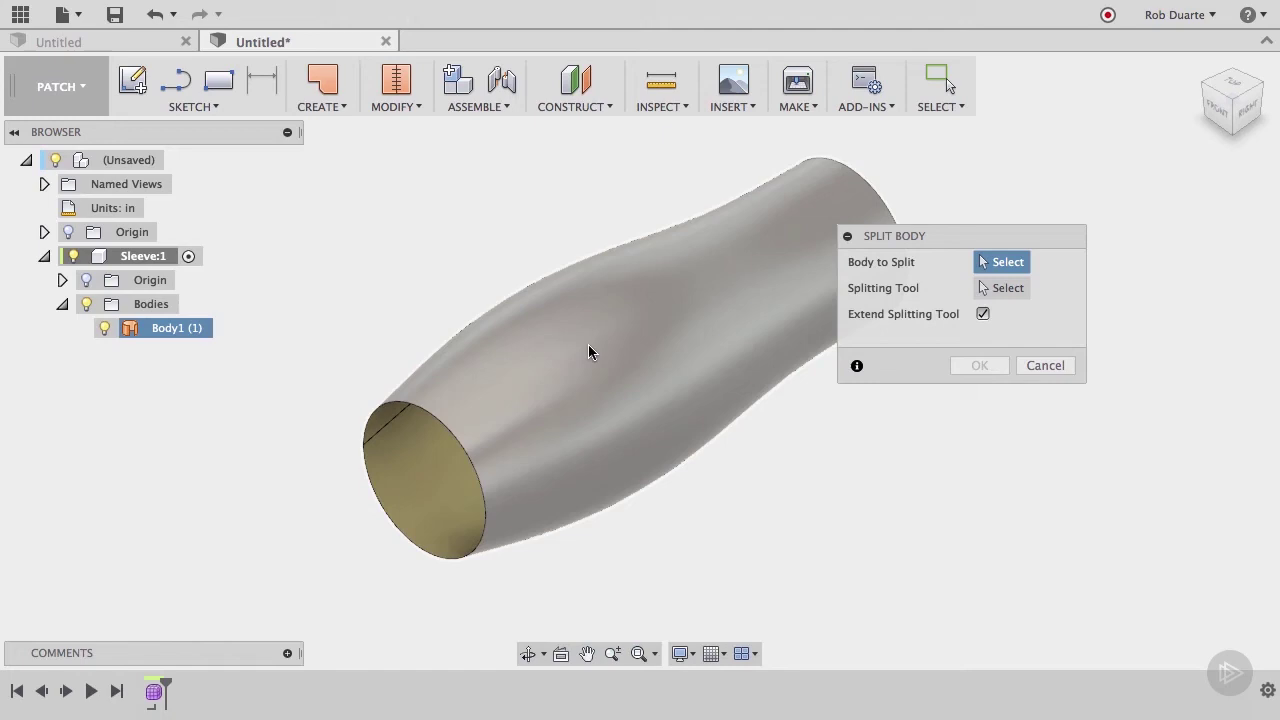
pyautogui.click(590, 344)
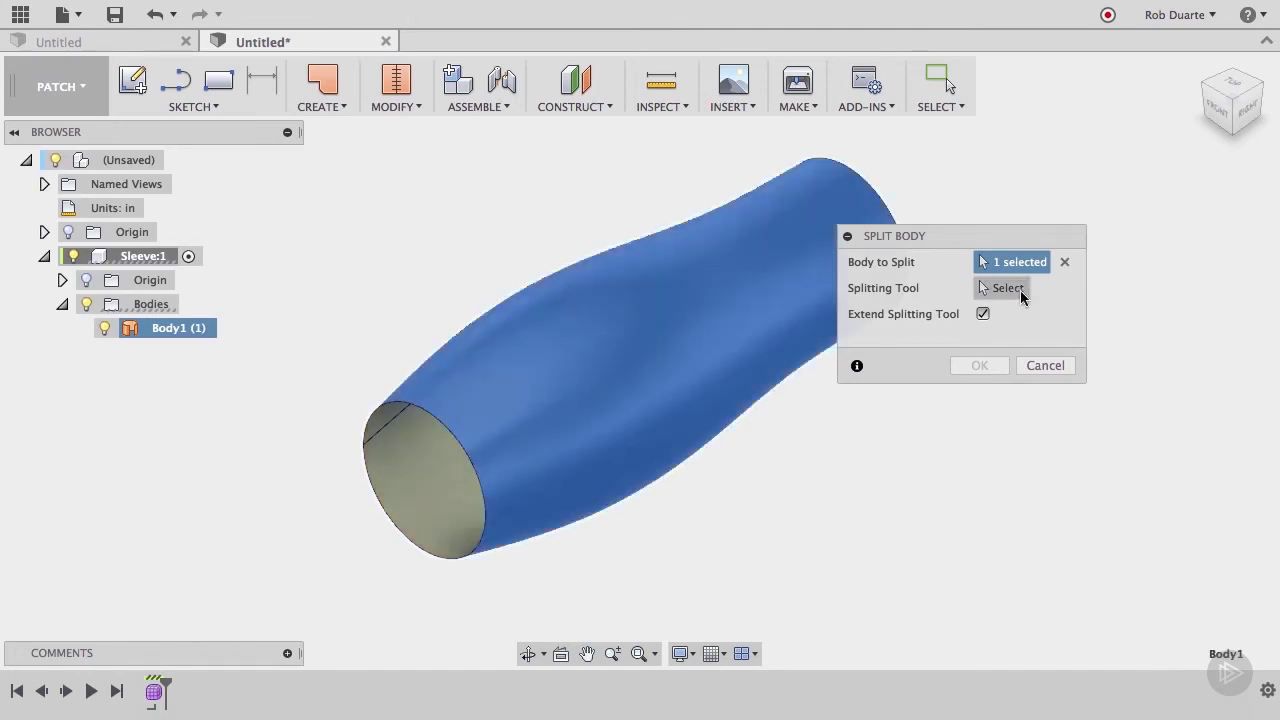
pyautogui.click(1003, 288)
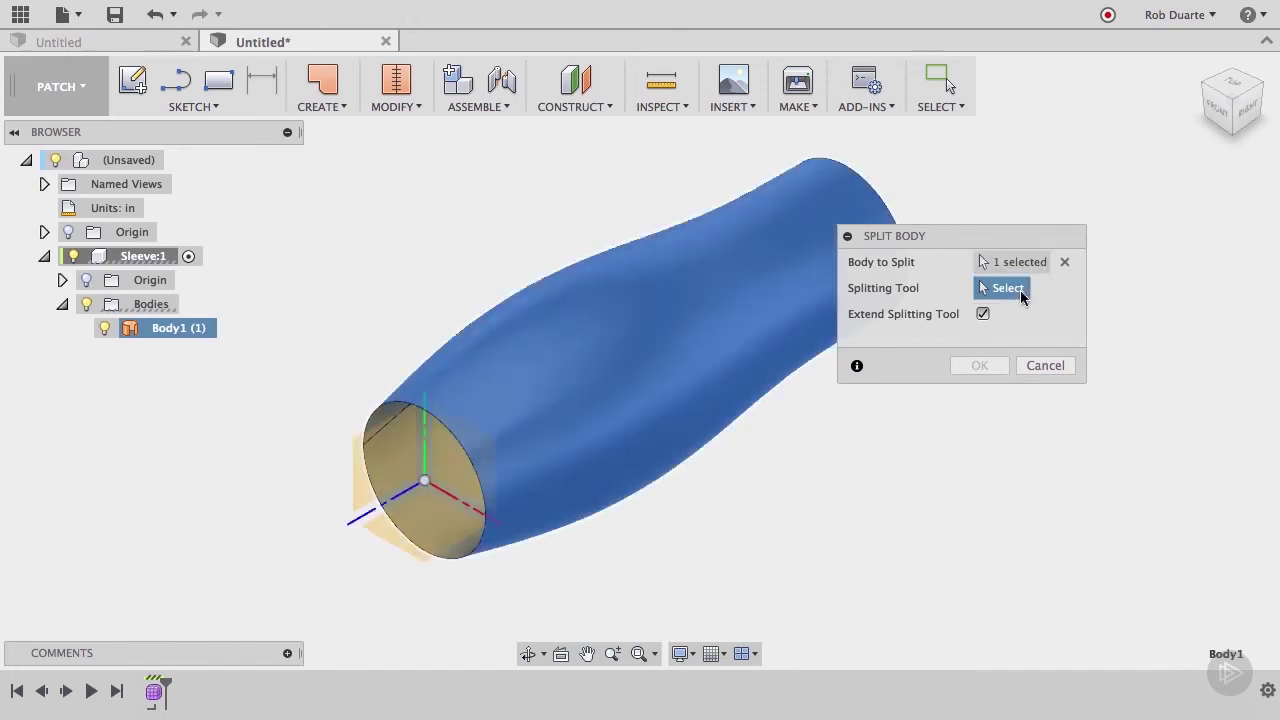
pyautogui.click(371, 488)
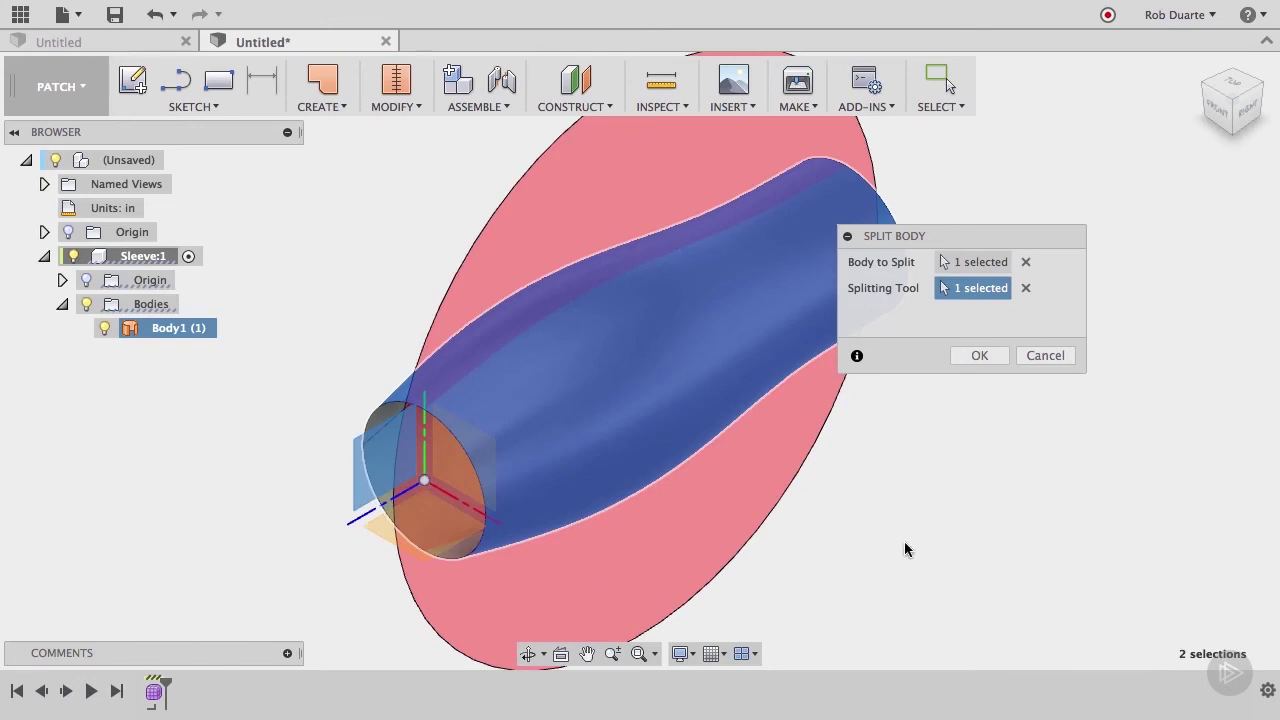
pyautogui.click(980, 356)
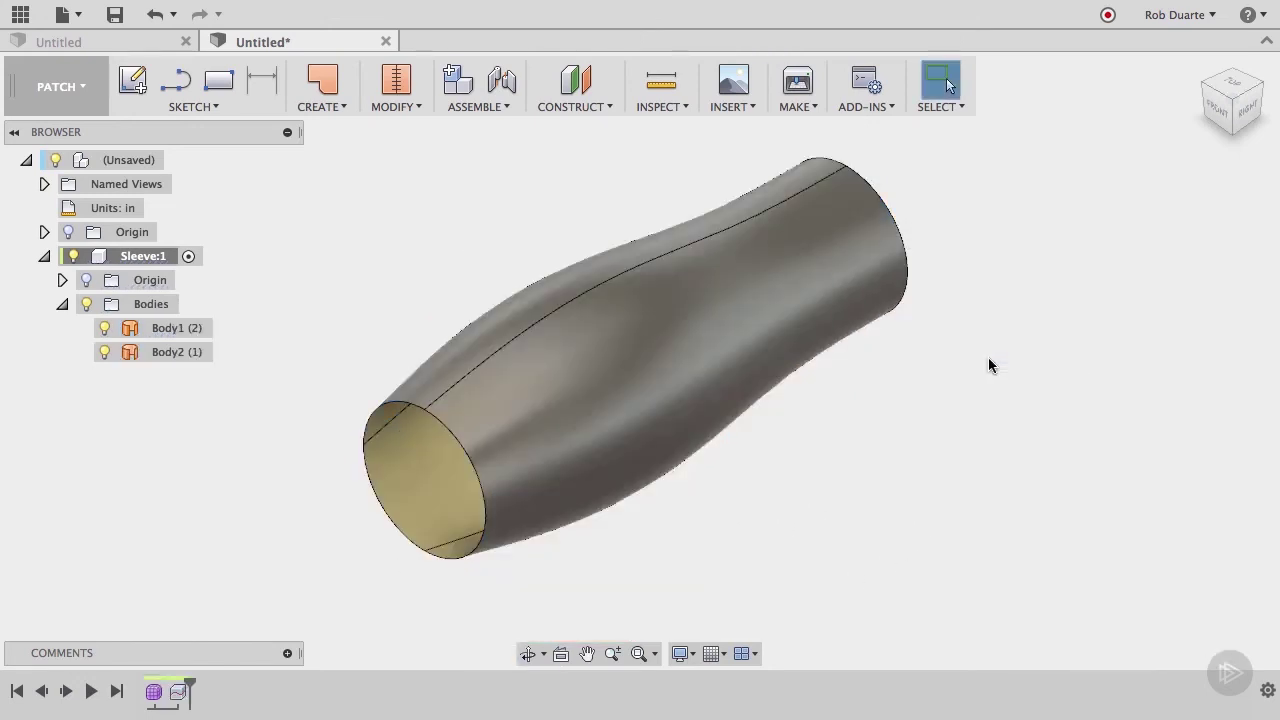
pyautogui.click(105, 329)
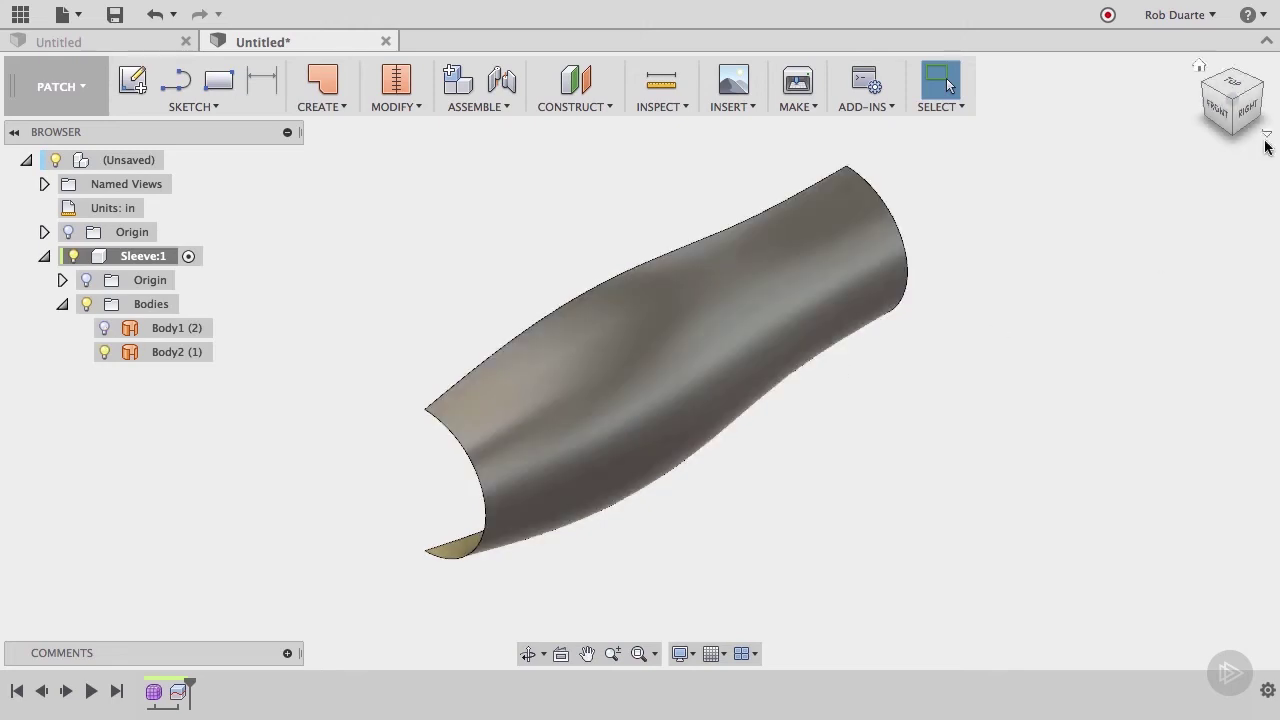
pyautogui.click(1242, 118)
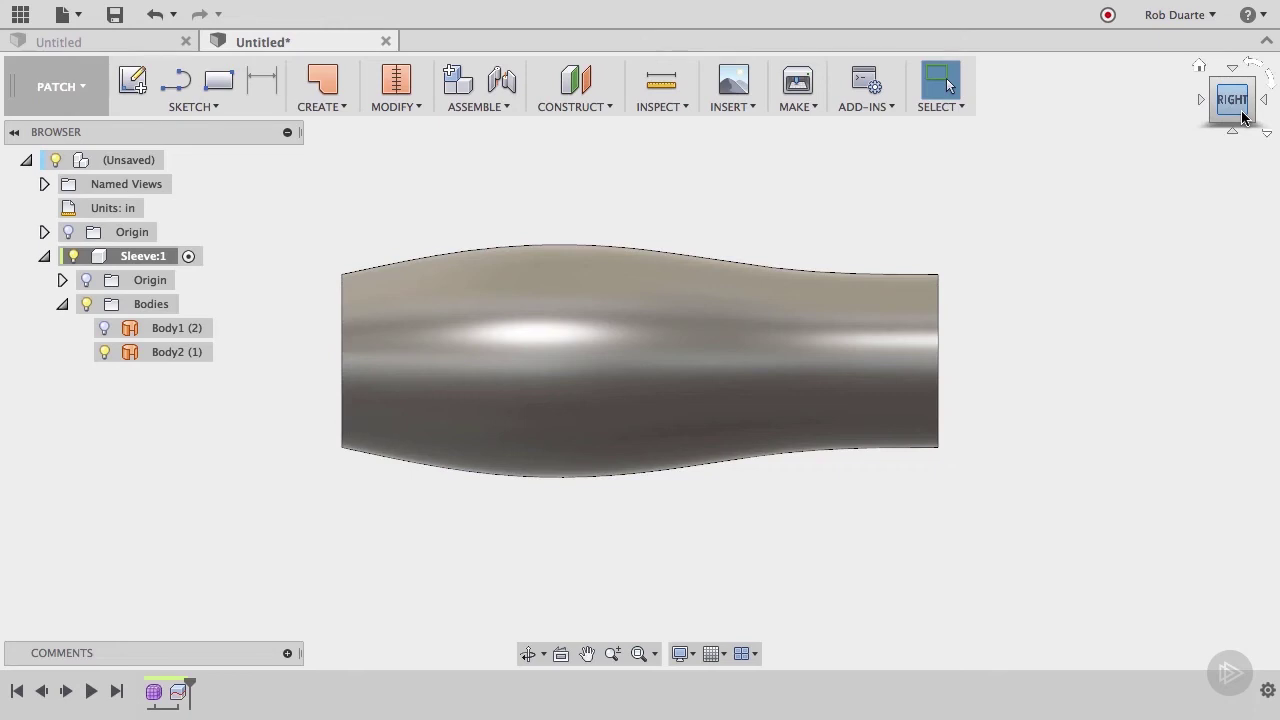
# Step: Start a sketch on the origin plane facing the view and pan the sleeve to centre
pyautogui.click(133, 82)
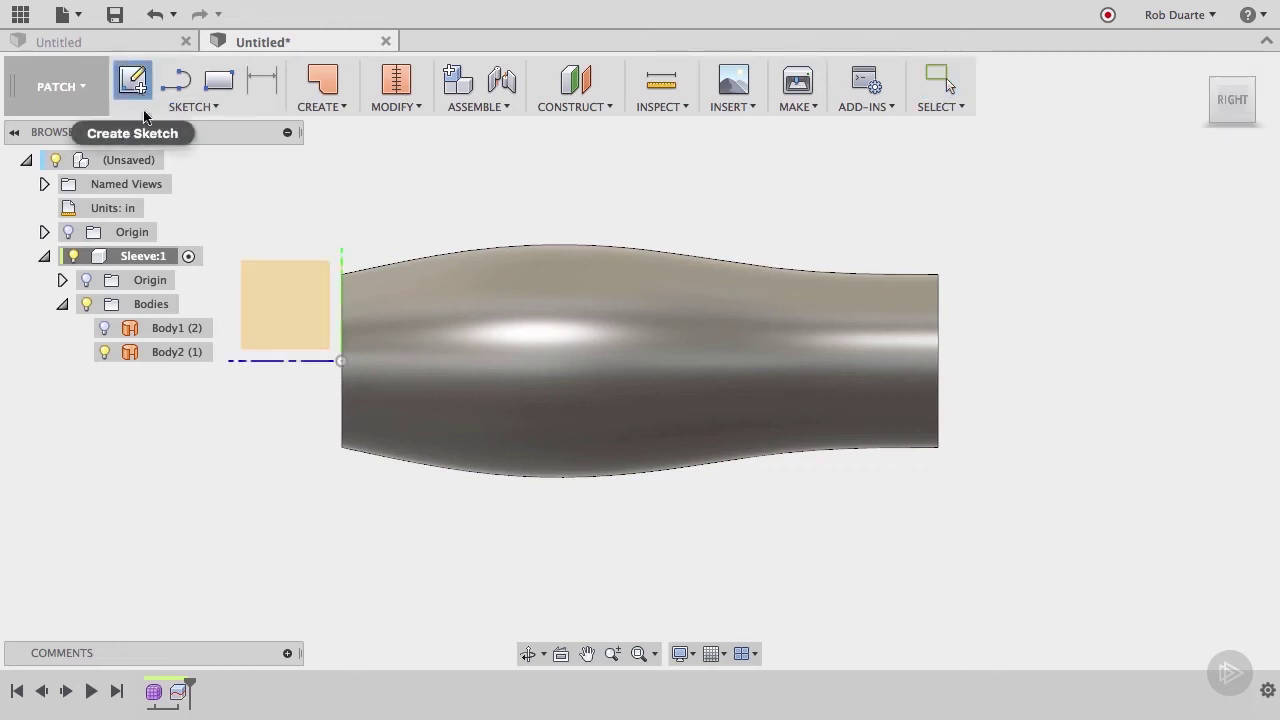
pyautogui.click(268, 272)
pyautogui.click(282, 297)
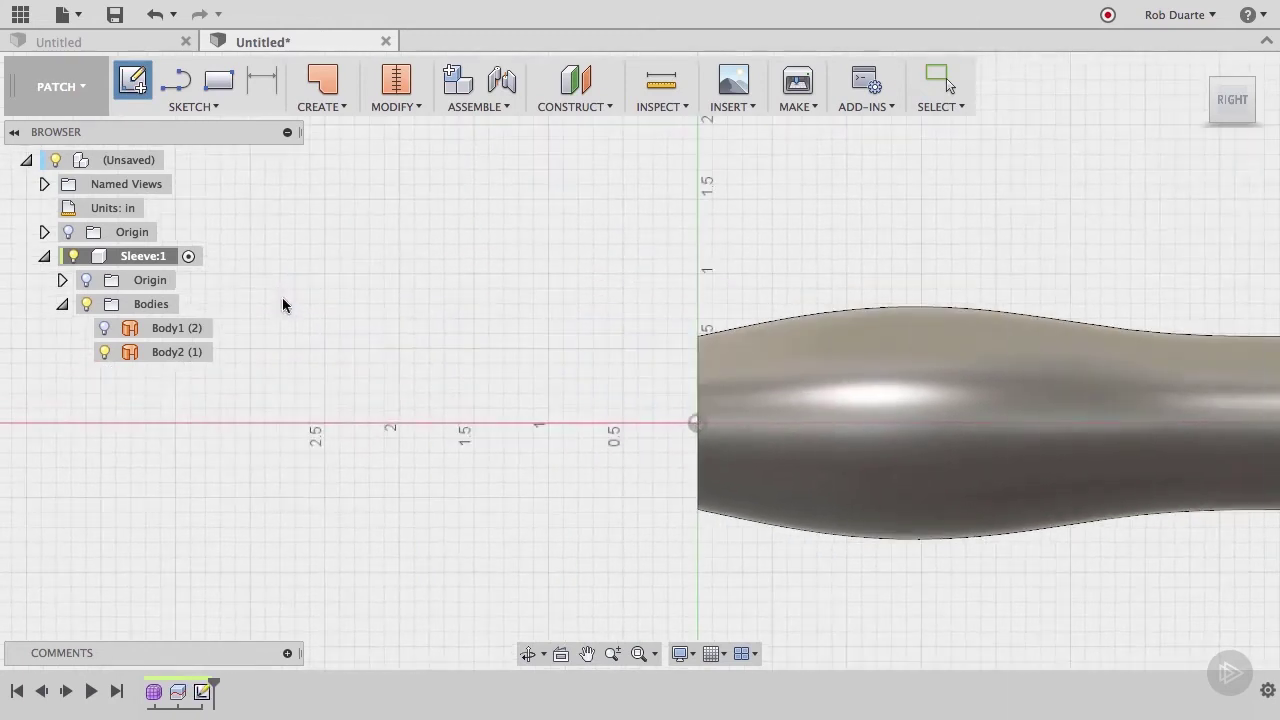
pyautogui.click(587, 653)
pyautogui.moveTo(637, 537)
pyautogui.mouseDown()
pyautogui.moveTo(282, 511)
pyautogui.moveTo(271, 531)
pyautogui.mouseUp()
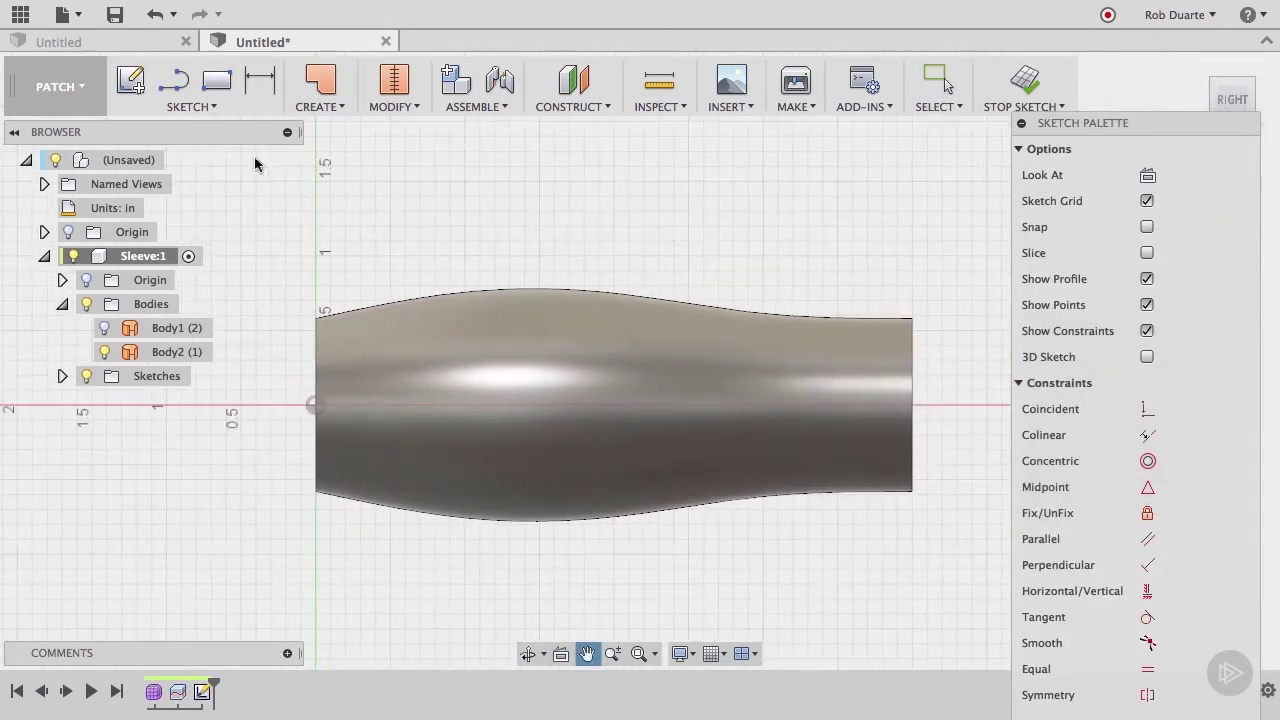
# Step: Draw a three-point spline dipping from the left top edge to the right, then stop the sketch
pyautogui.click(200, 106)
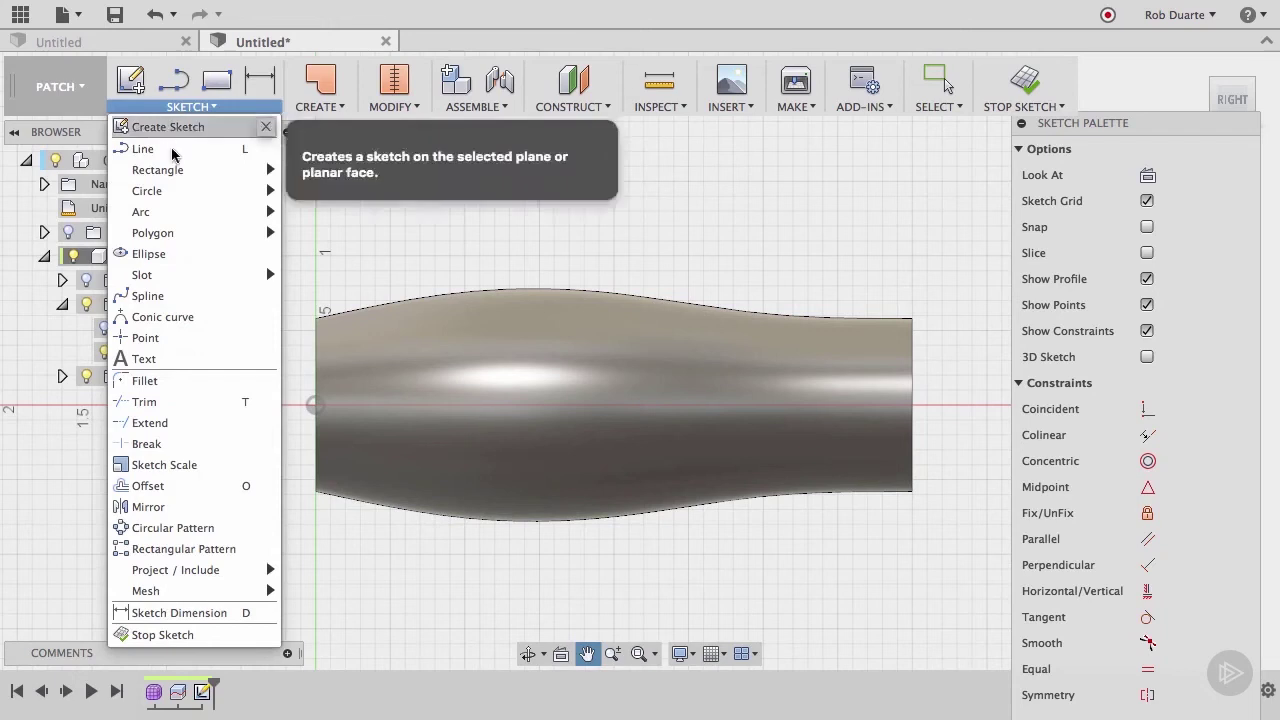
pyautogui.click(182, 296)
pyautogui.click(368, 295)
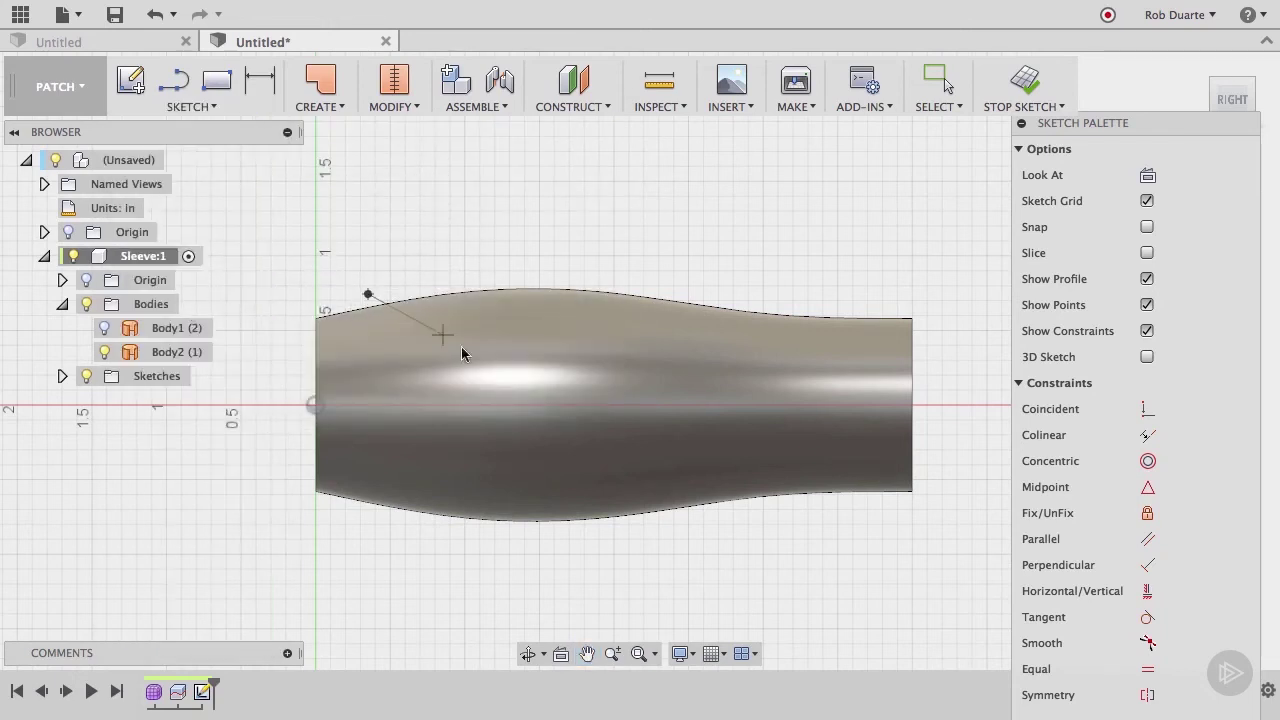
pyautogui.click(519, 369)
pyautogui.click(797, 294)
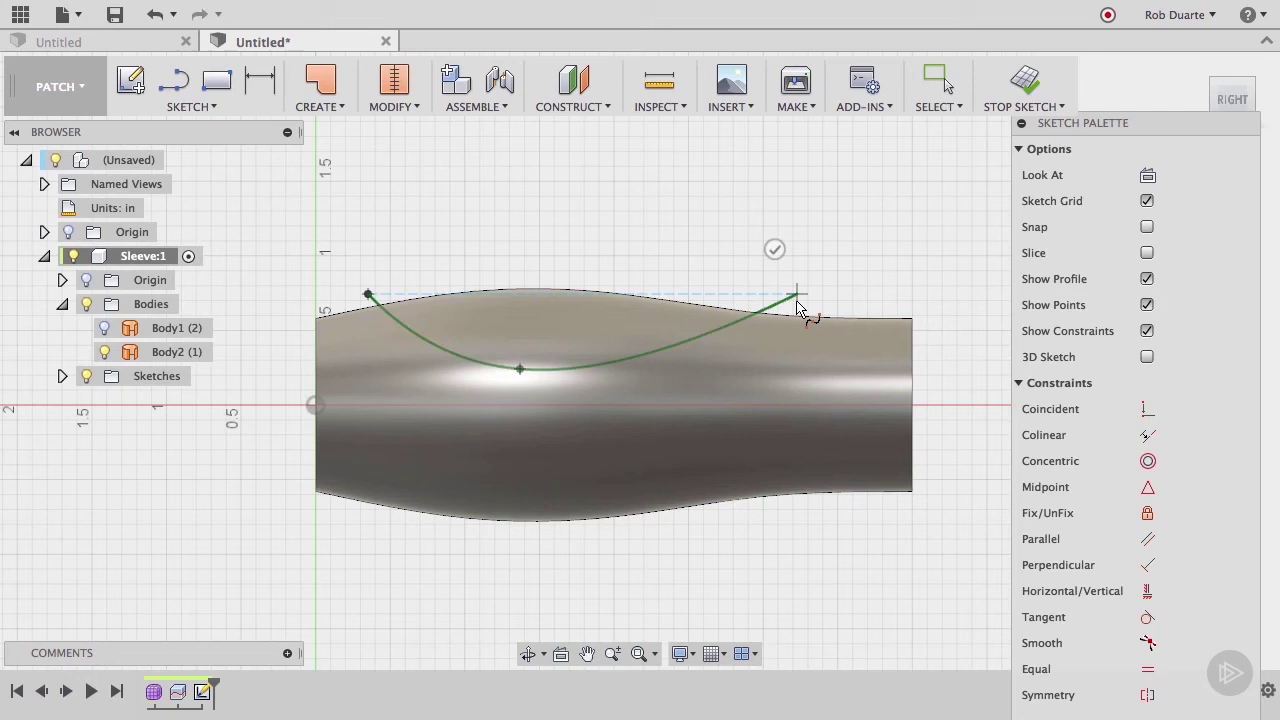
pyautogui.click(774, 250)
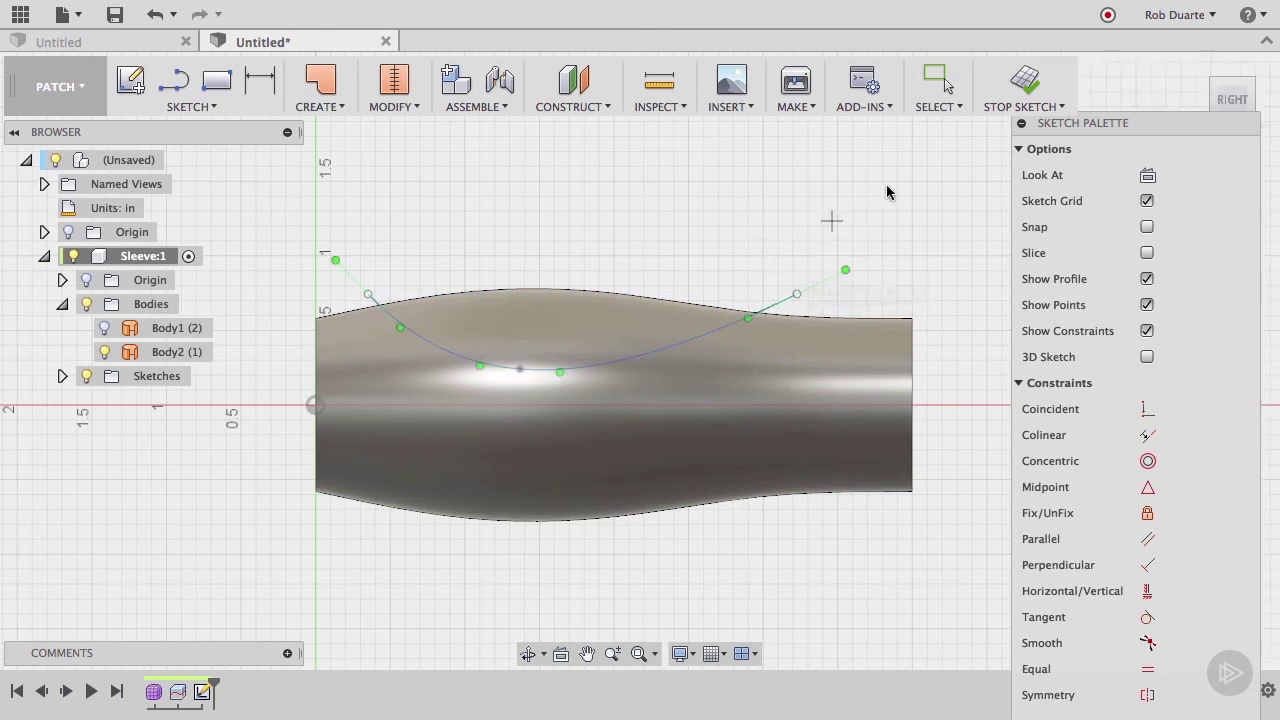
pyautogui.click(1030, 88)
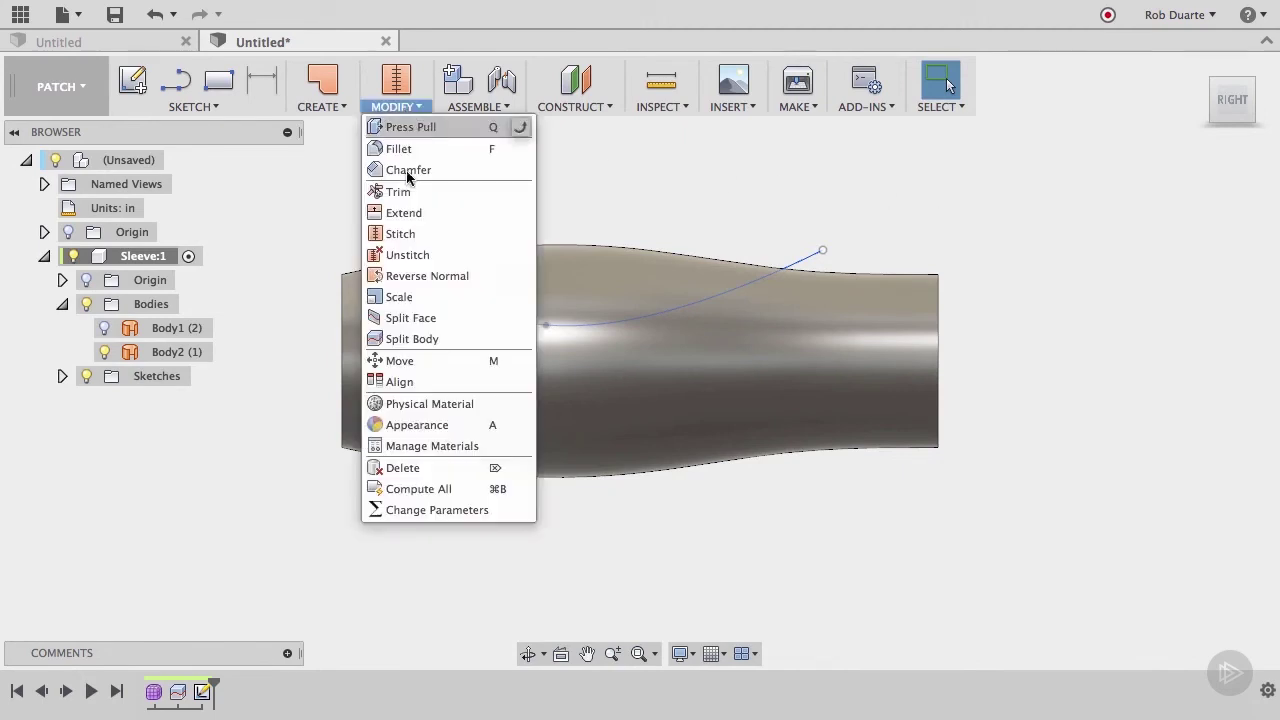
# Step: Split Body2 with the sketched spline to create Body3, then view from the Right
pyautogui.click(442, 338)
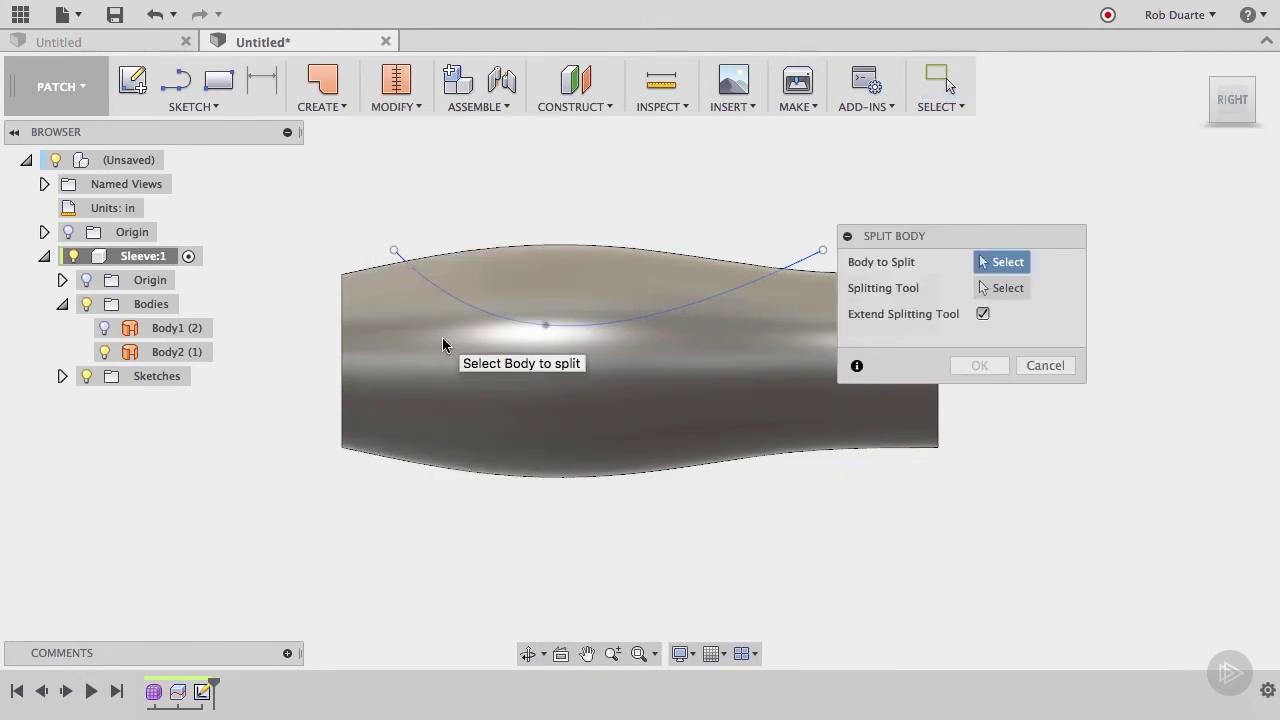
pyautogui.click(1201, 71)
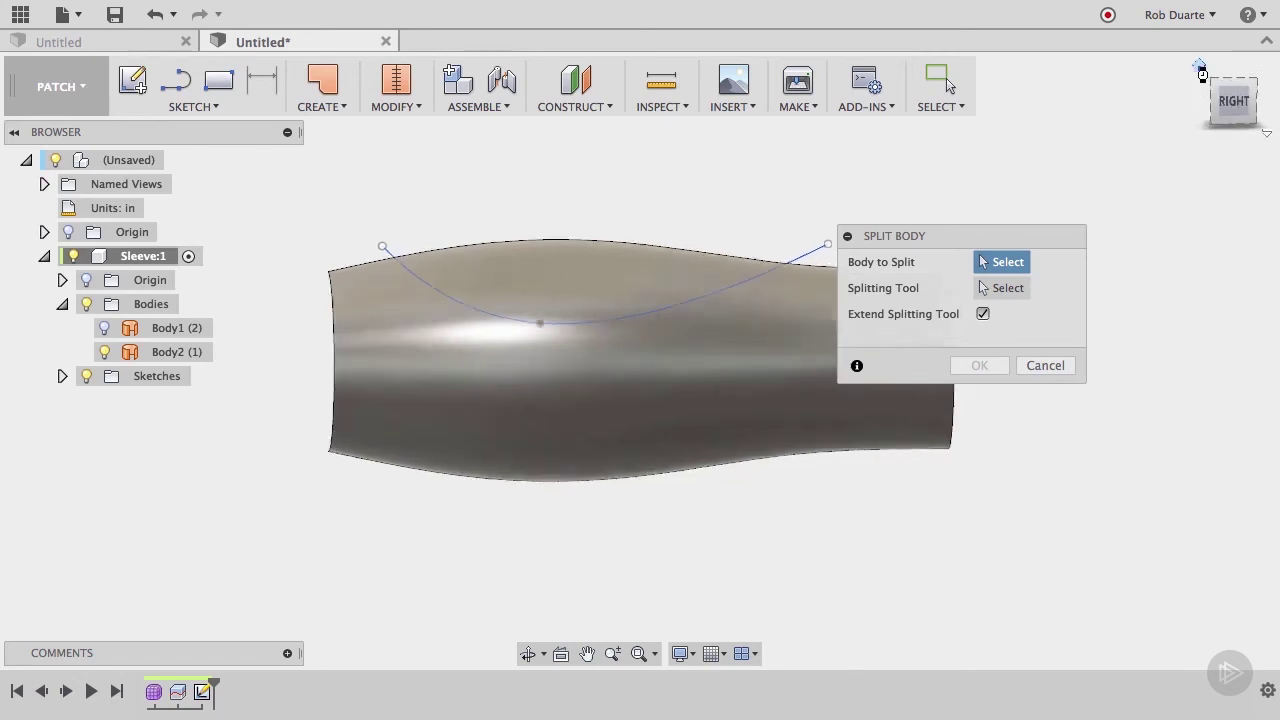
pyautogui.click(685, 316)
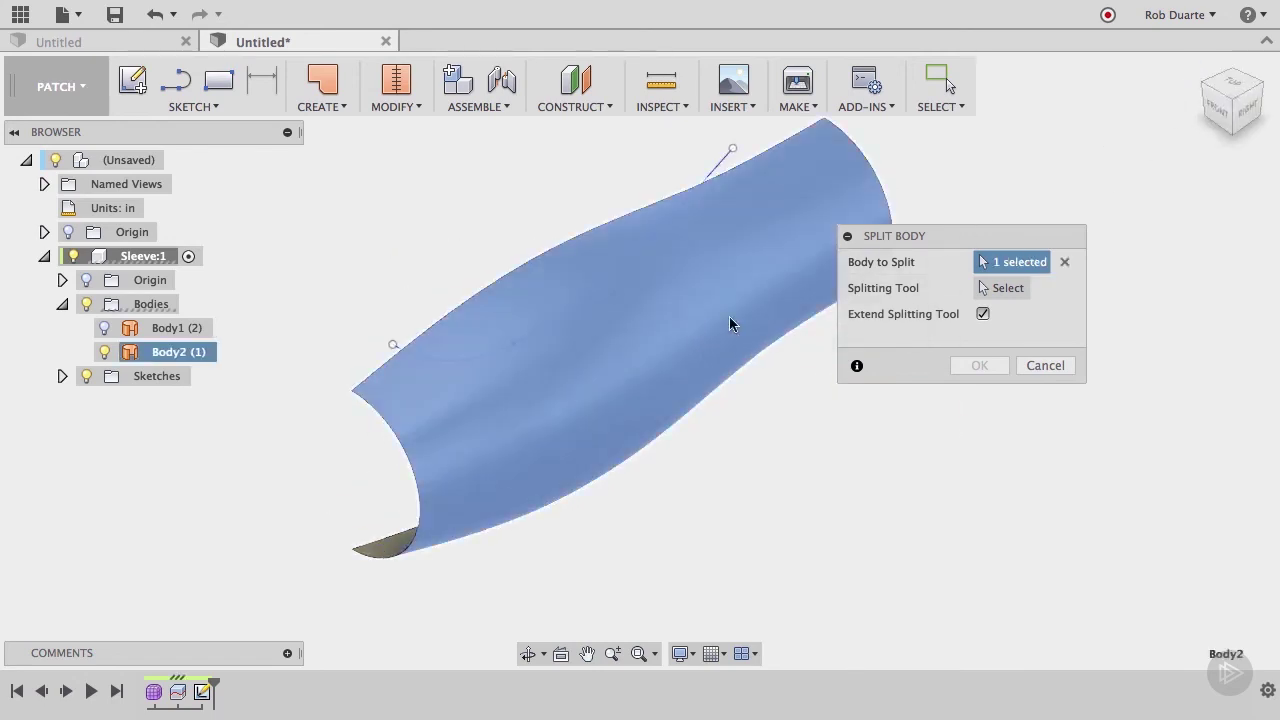
pyautogui.click(990, 288)
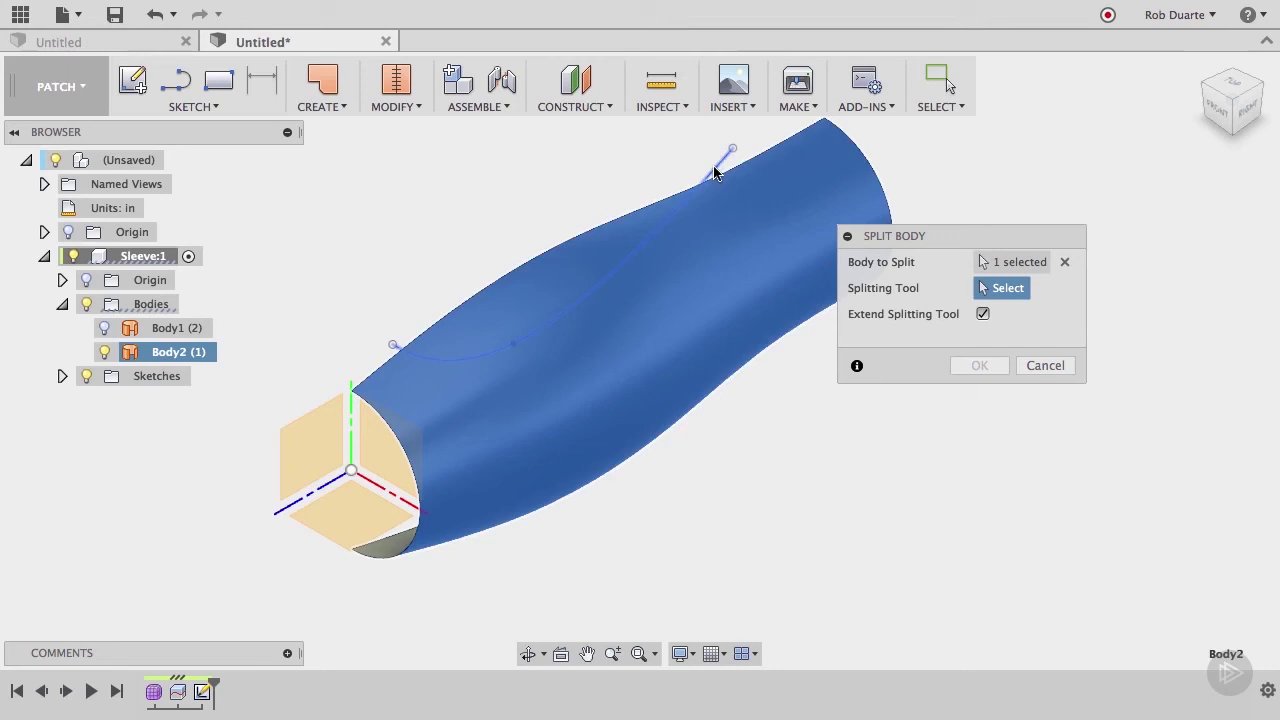
pyautogui.click(714, 173)
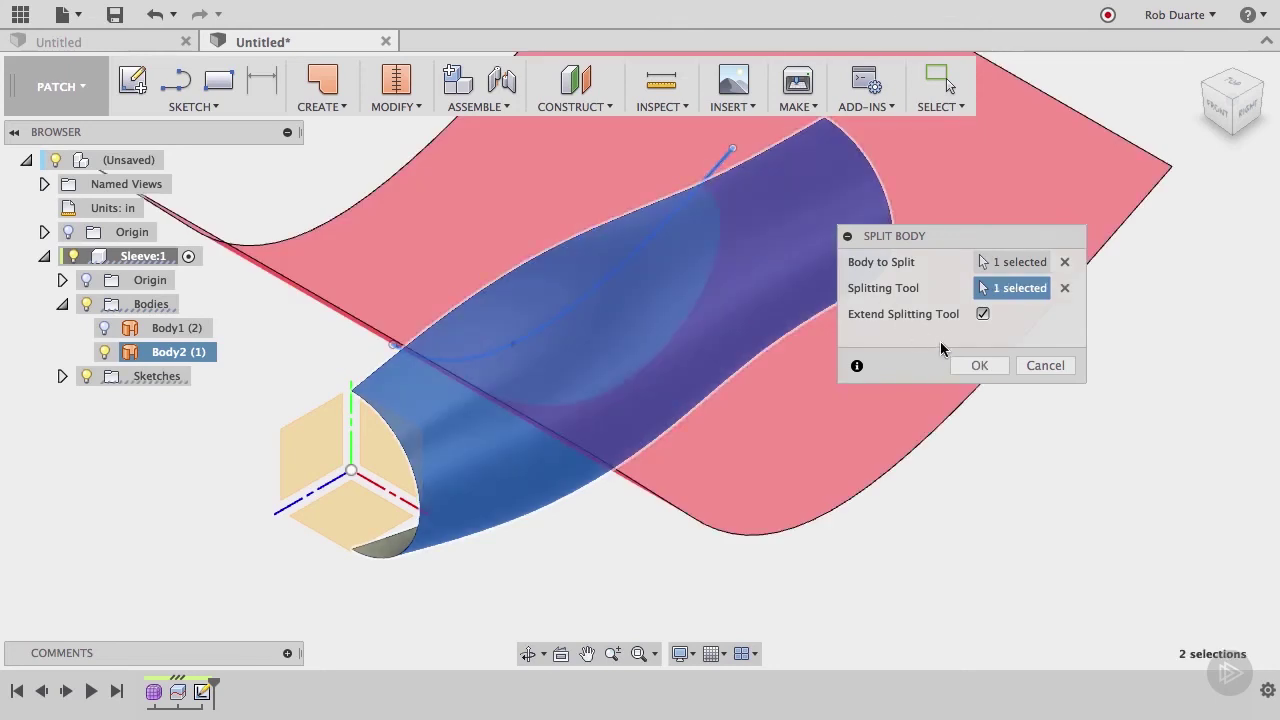
pyautogui.click(979, 365)
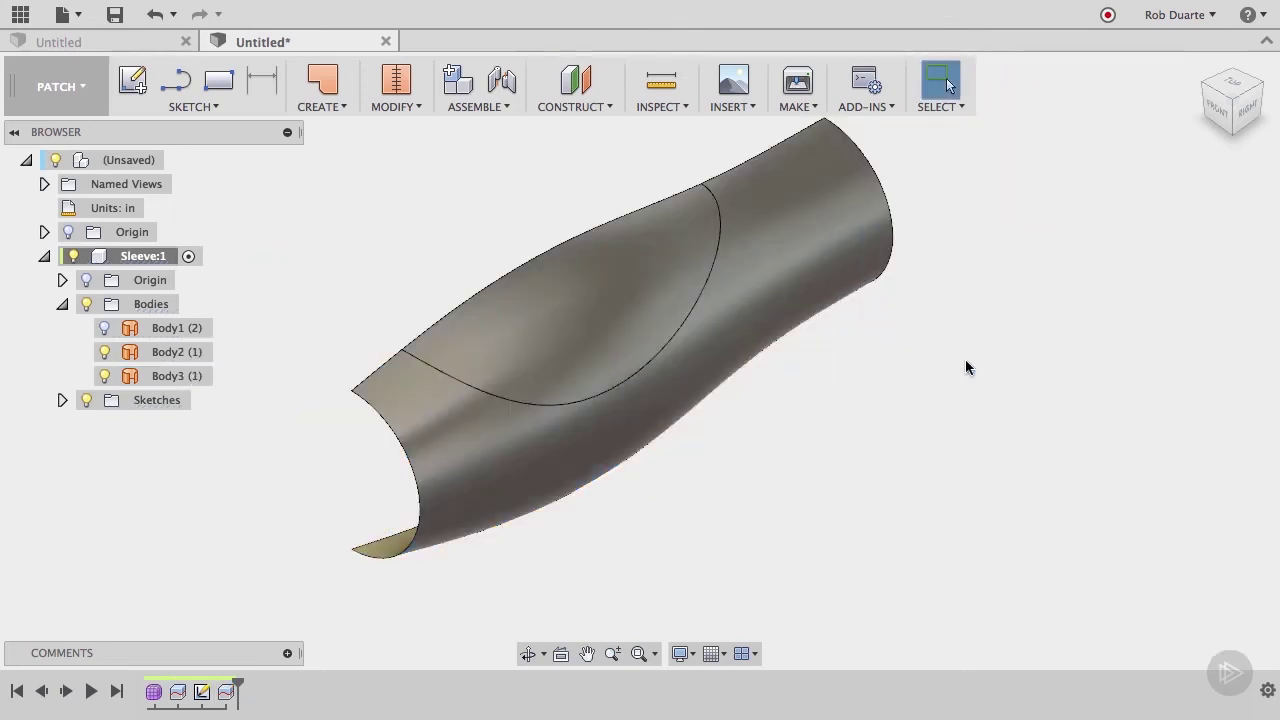
pyautogui.click(1252, 120)
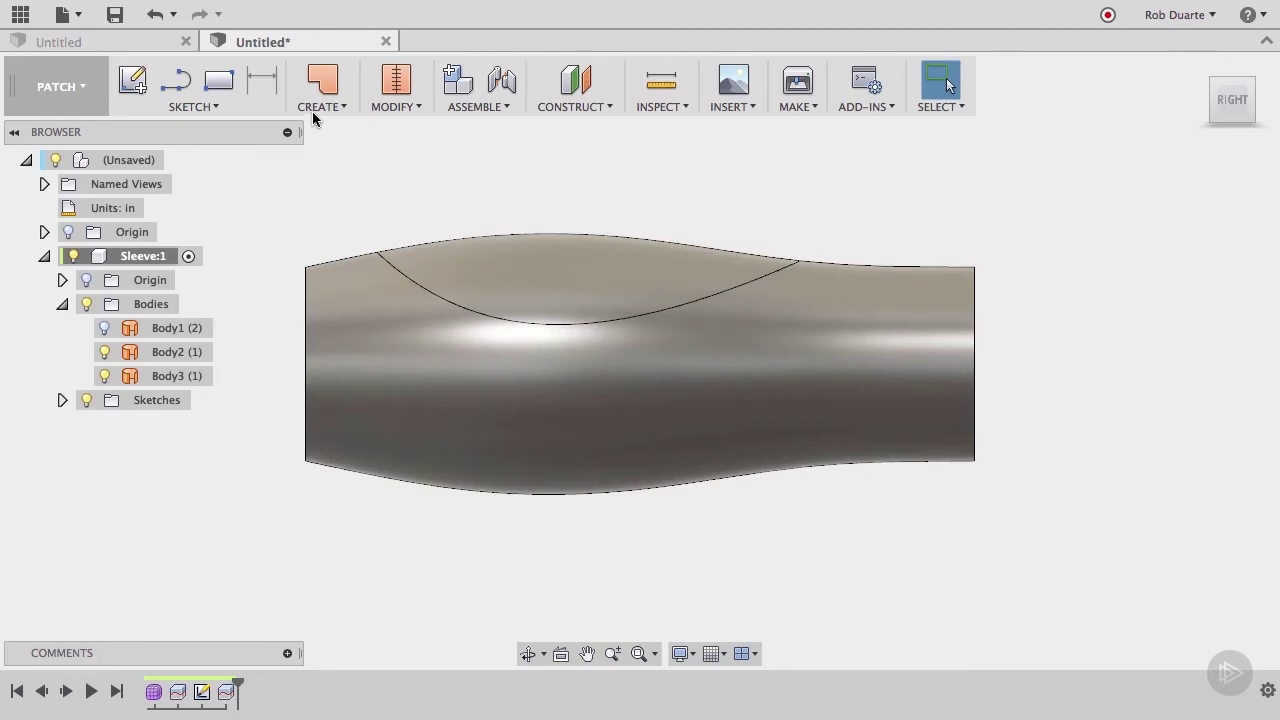
# Step: Offset the grip pad face 0.125 in as new Body4, then hide Body2
pyautogui.click(312, 109)
pyautogui.click(339, 234)
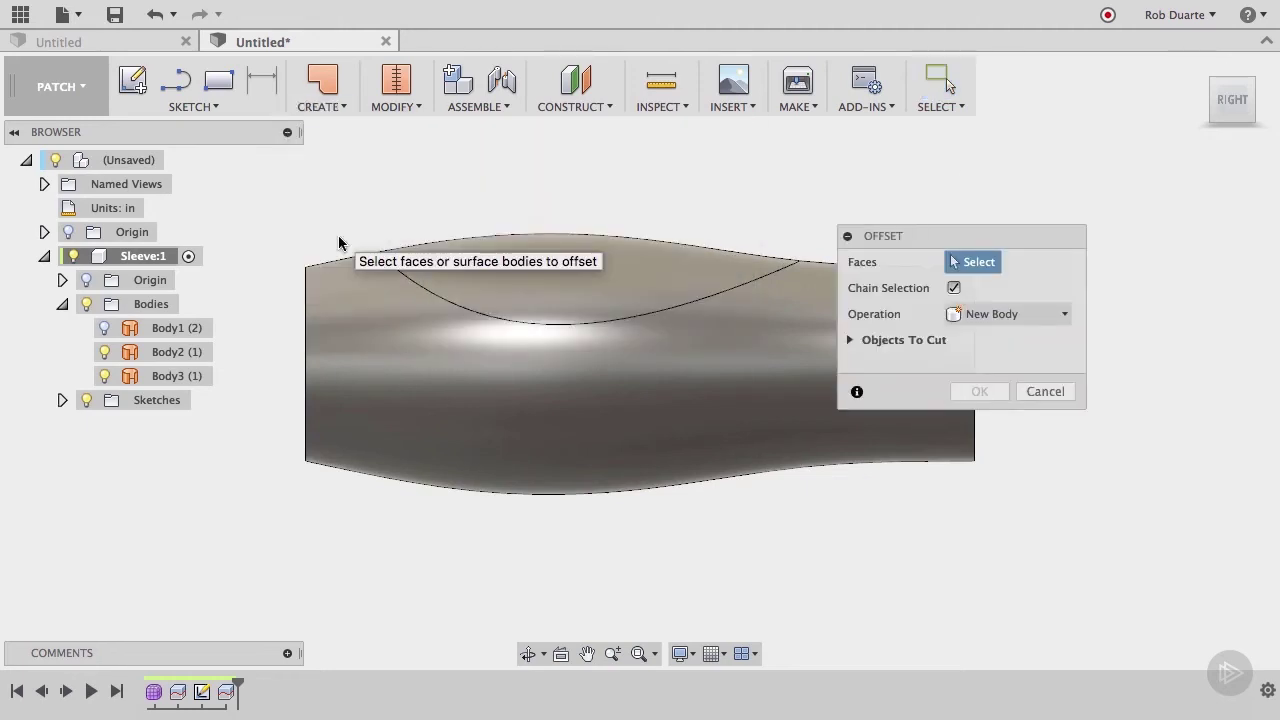
pyautogui.click(474, 280)
pyautogui.write('.1')
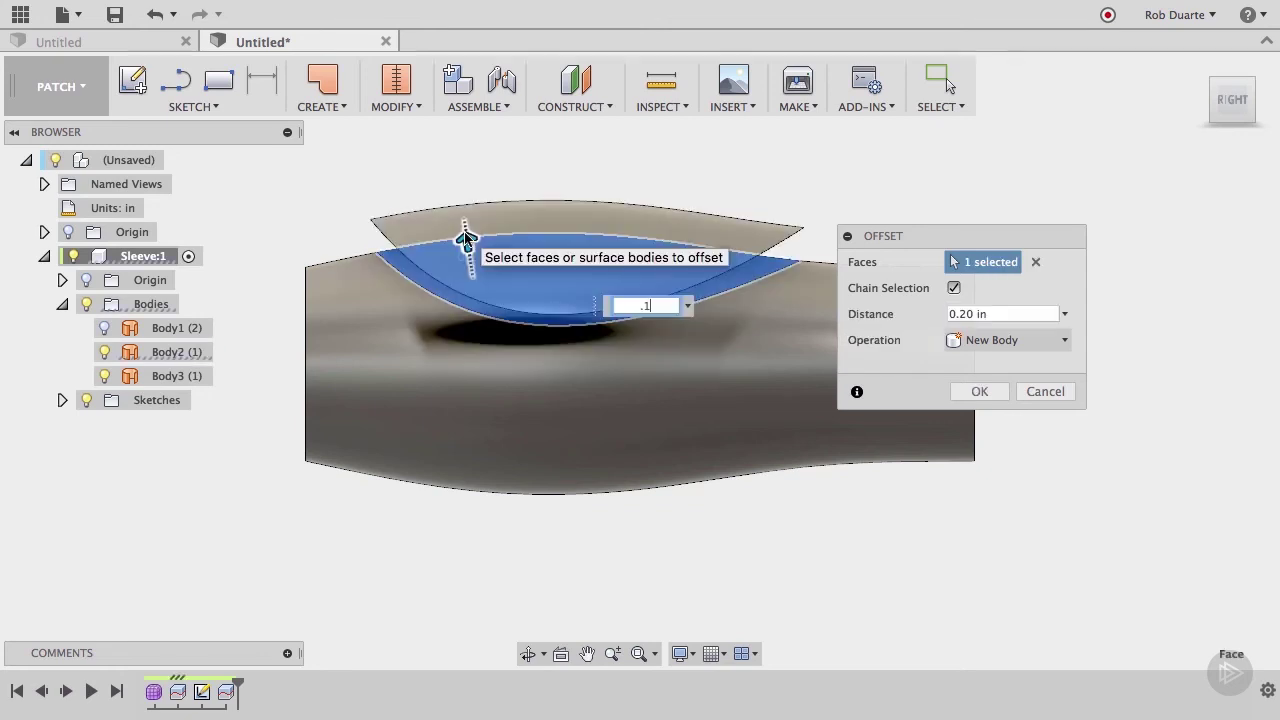
pyautogui.write('25')
pyautogui.press('Return')
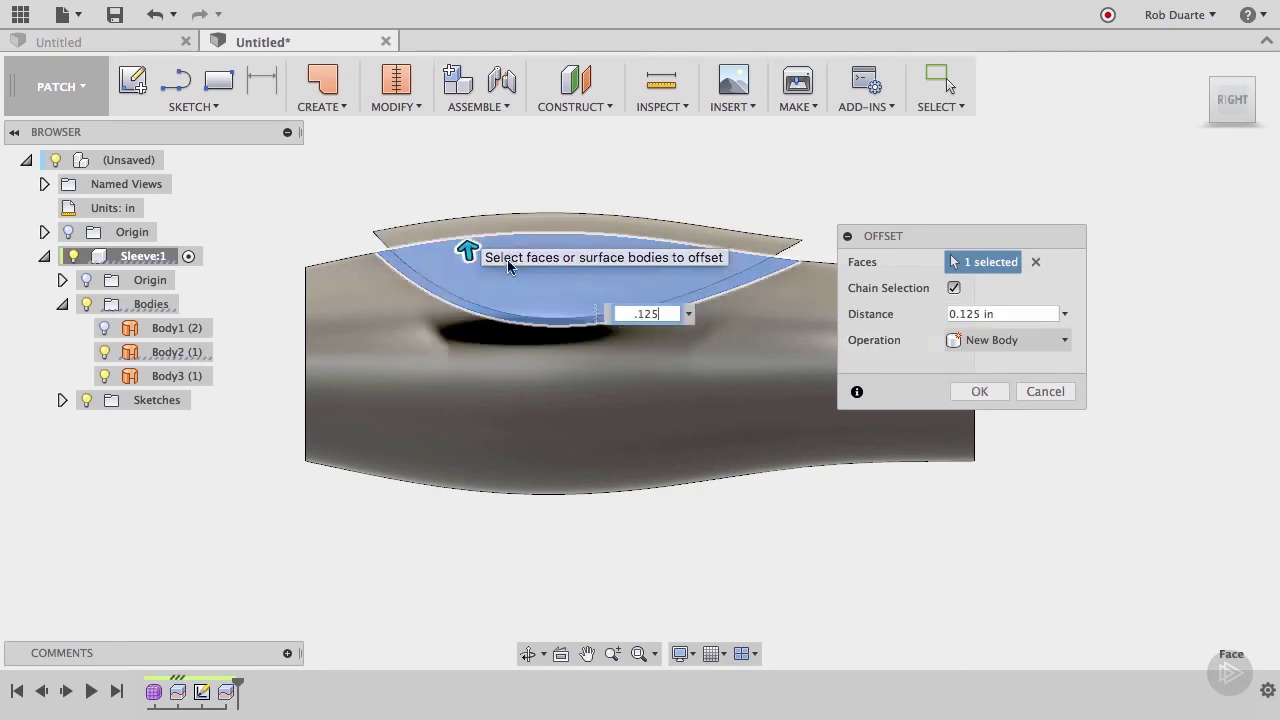
pyautogui.click(975, 392)
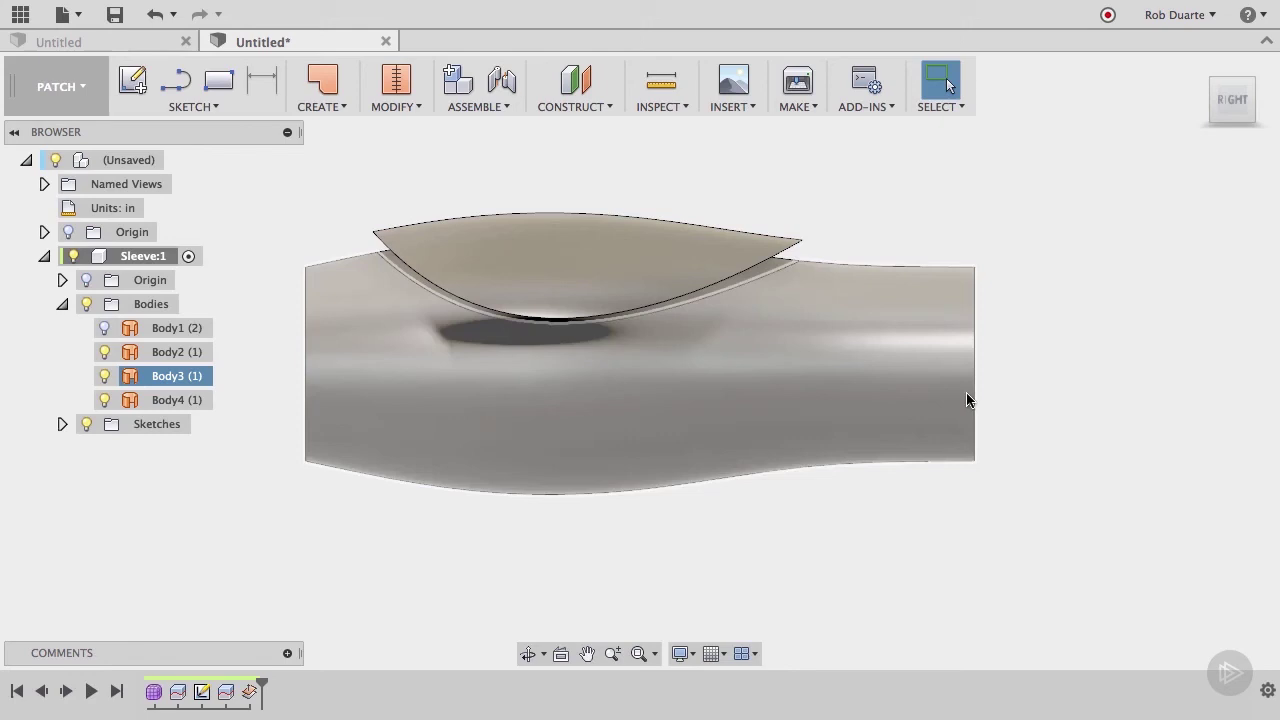
pyautogui.click(104, 352)
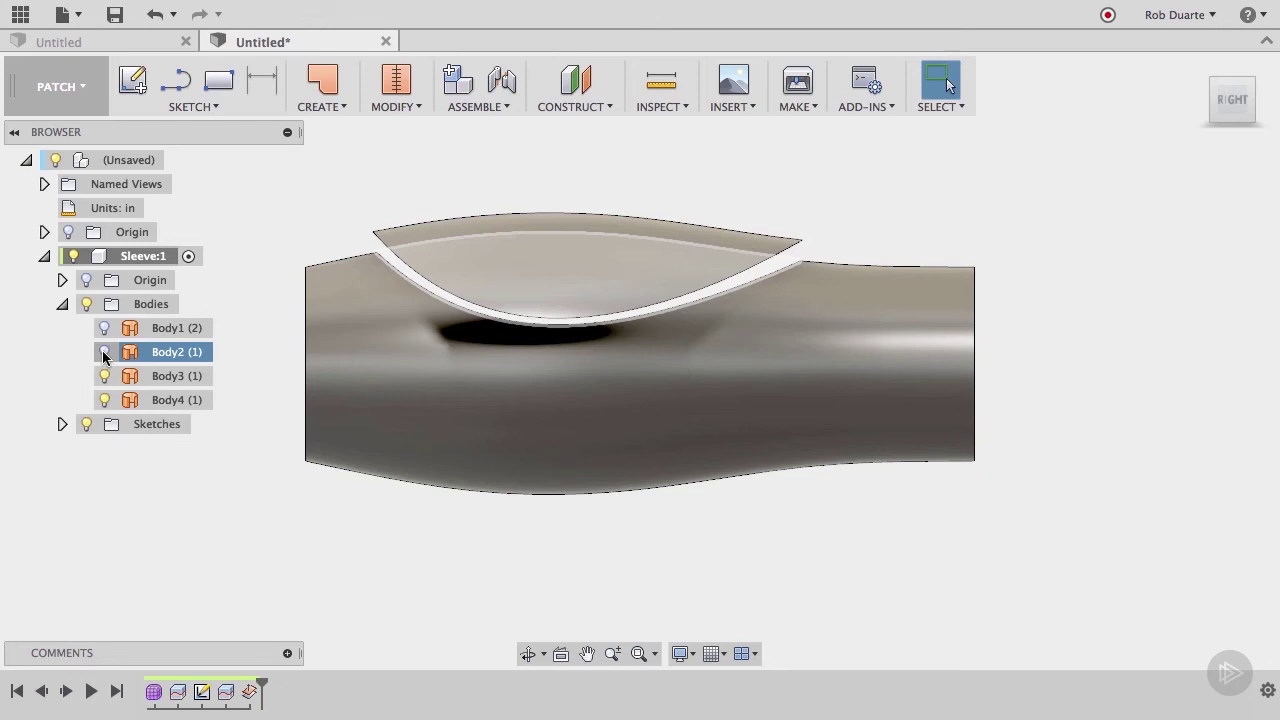
# Step: Uniformly scale the Body4 pad surface about a picked point by a factor of 0.8481
pyautogui.click(404, 105)
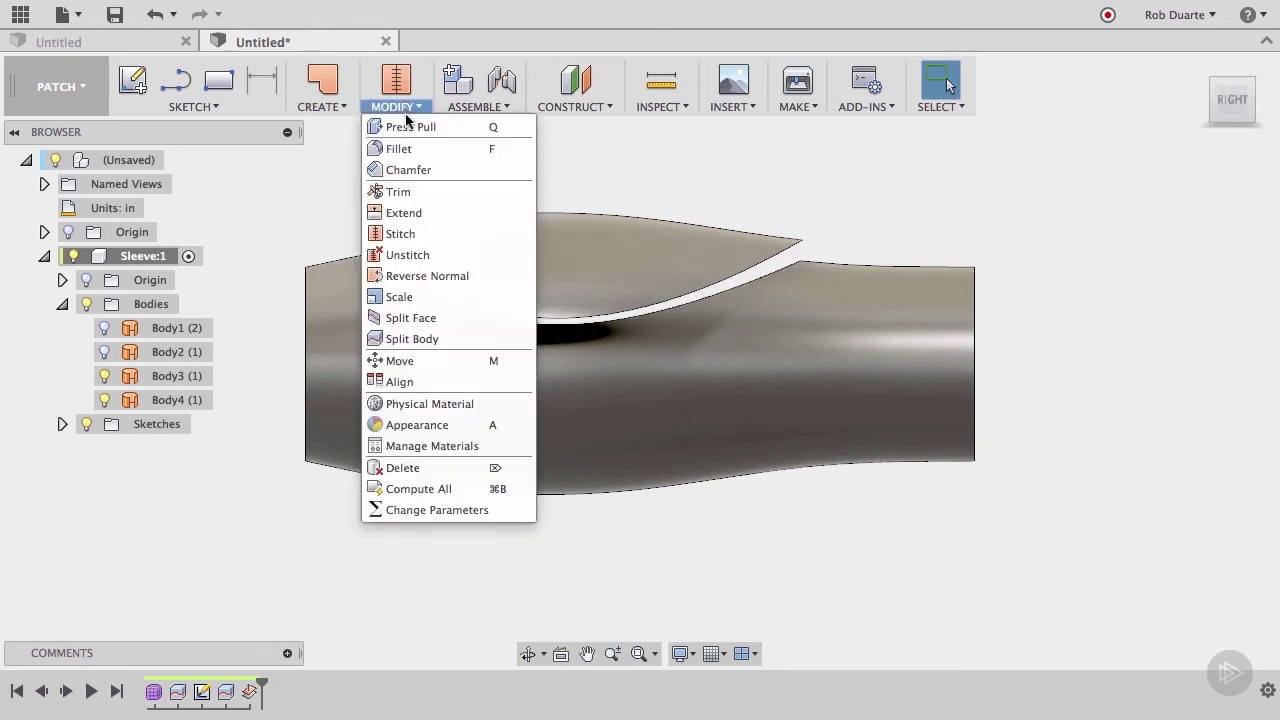
pyautogui.click(439, 297)
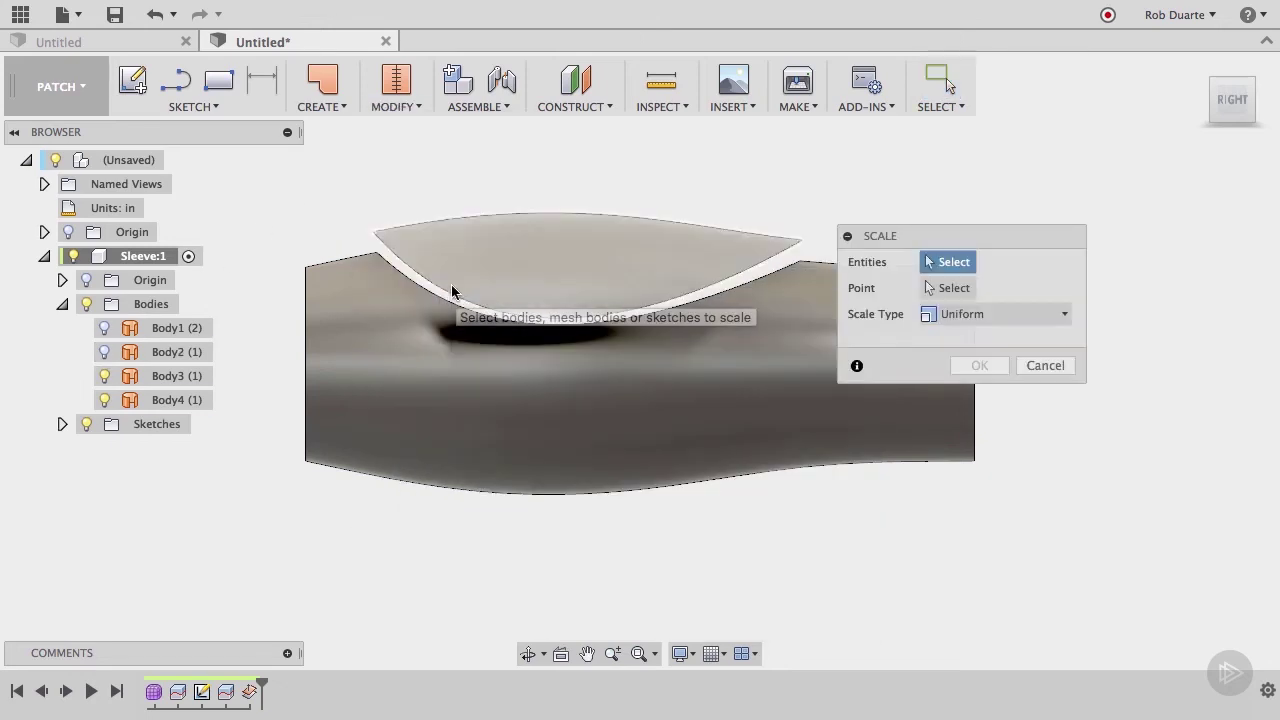
pyautogui.click(455, 282)
pyautogui.moveTo(394, 229); pyautogui.dragTo(341, 231)
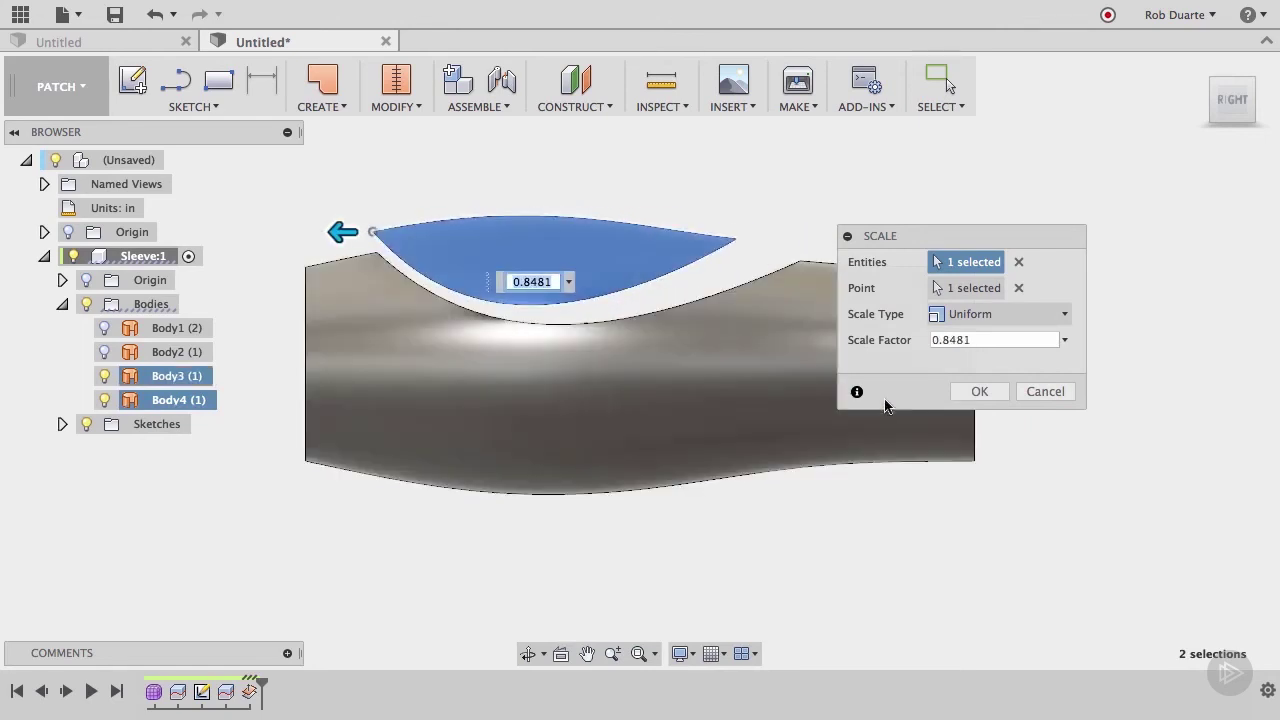
pyautogui.click(992, 391)
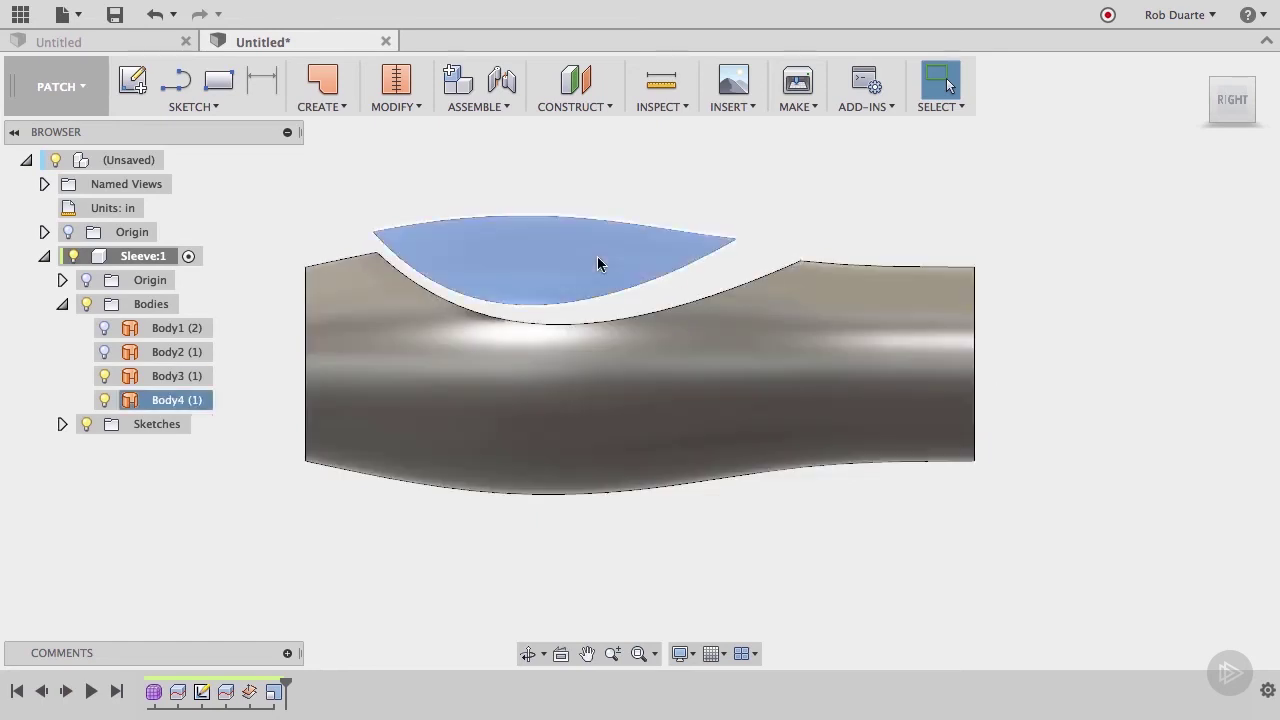
# Step: Move the scaled grip-pad surface Body4 0.20 in along Z over the sleeve cutout
pyautogui.rightClick(597, 258)
pyautogui.click(557, 286)
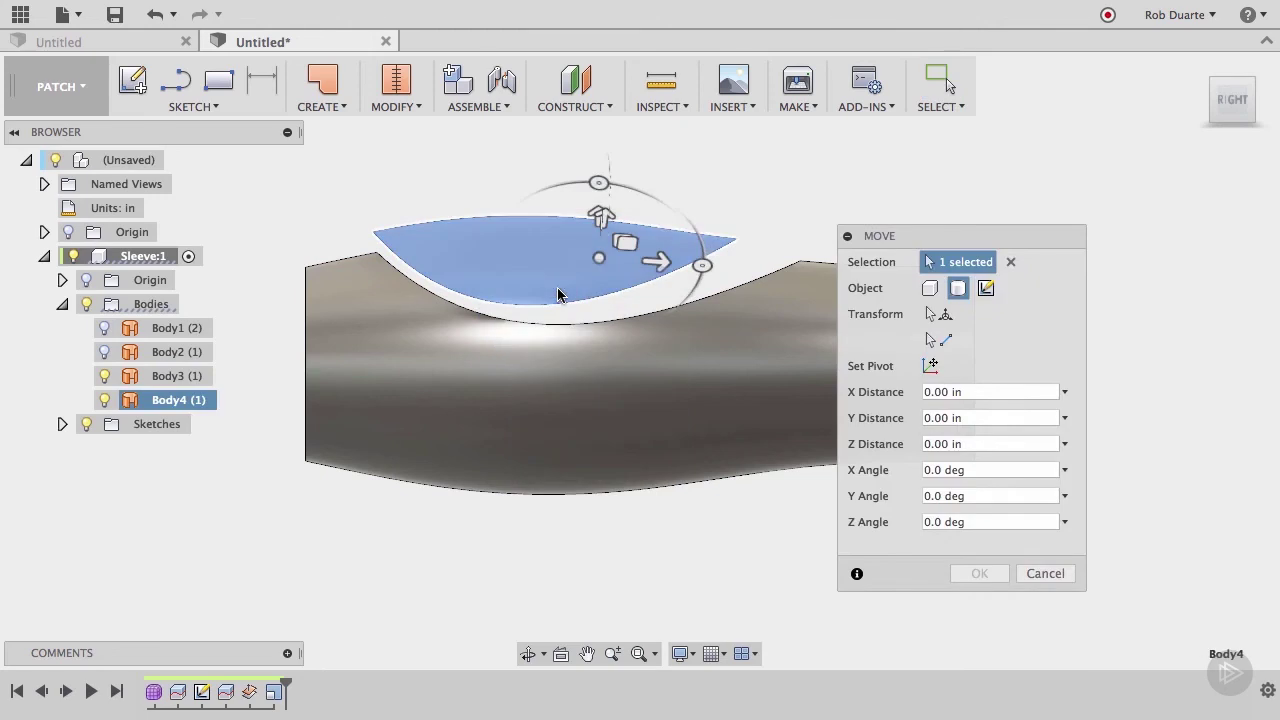
pyautogui.moveTo(665, 269); pyautogui.dragTo(695, 268)
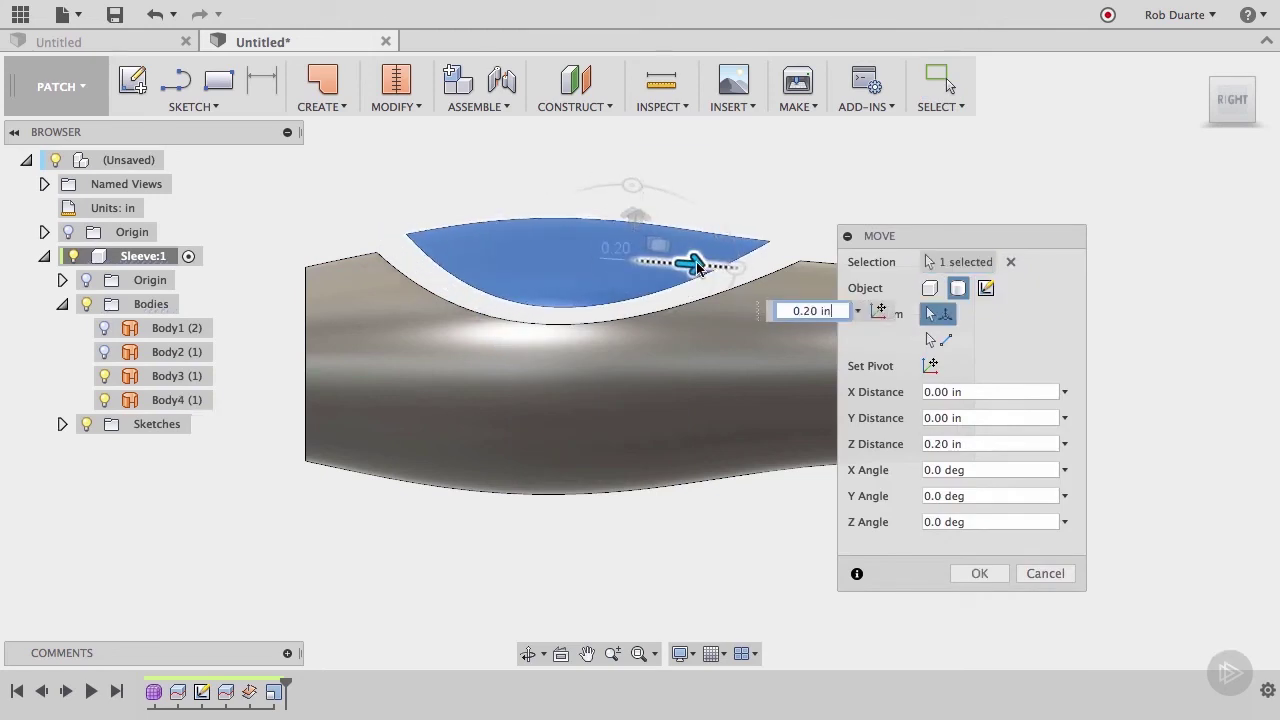
pyautogui.click(979, 573)
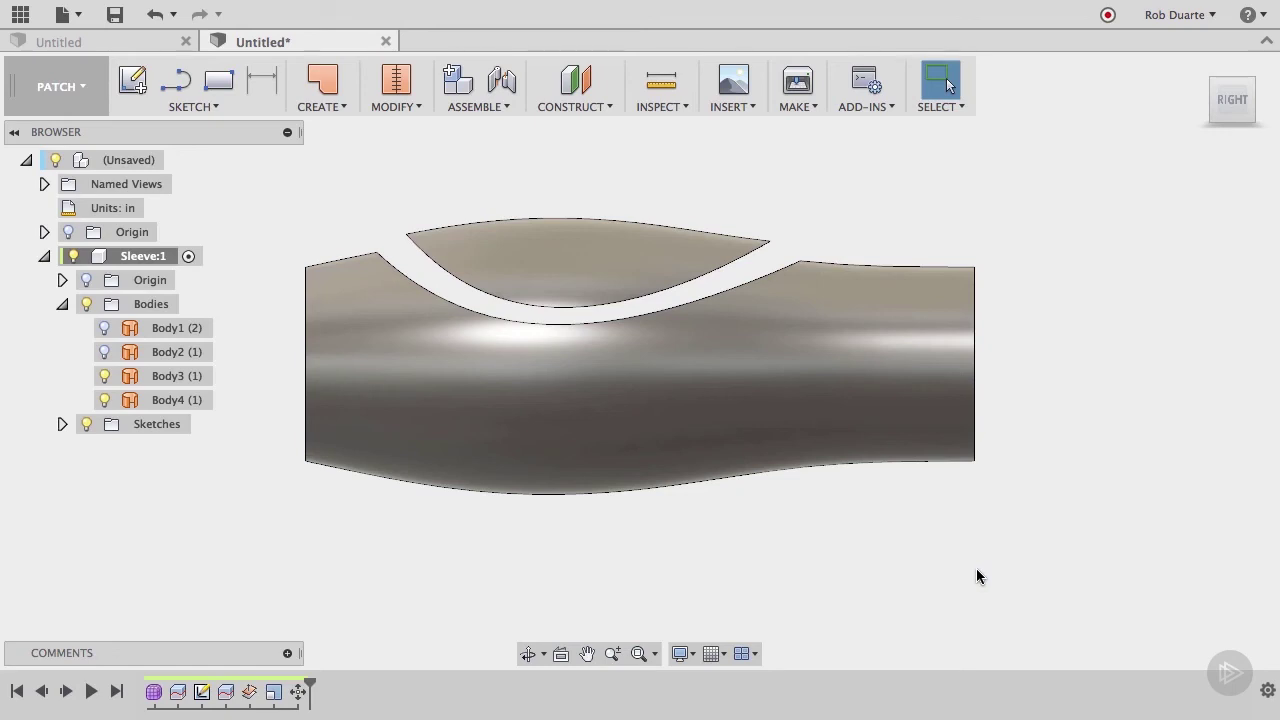
# Step: Sketch a three-point spline on the origin plane joining the grip-pad tip to the cutout's corner
pyautogui.click(134, 82)
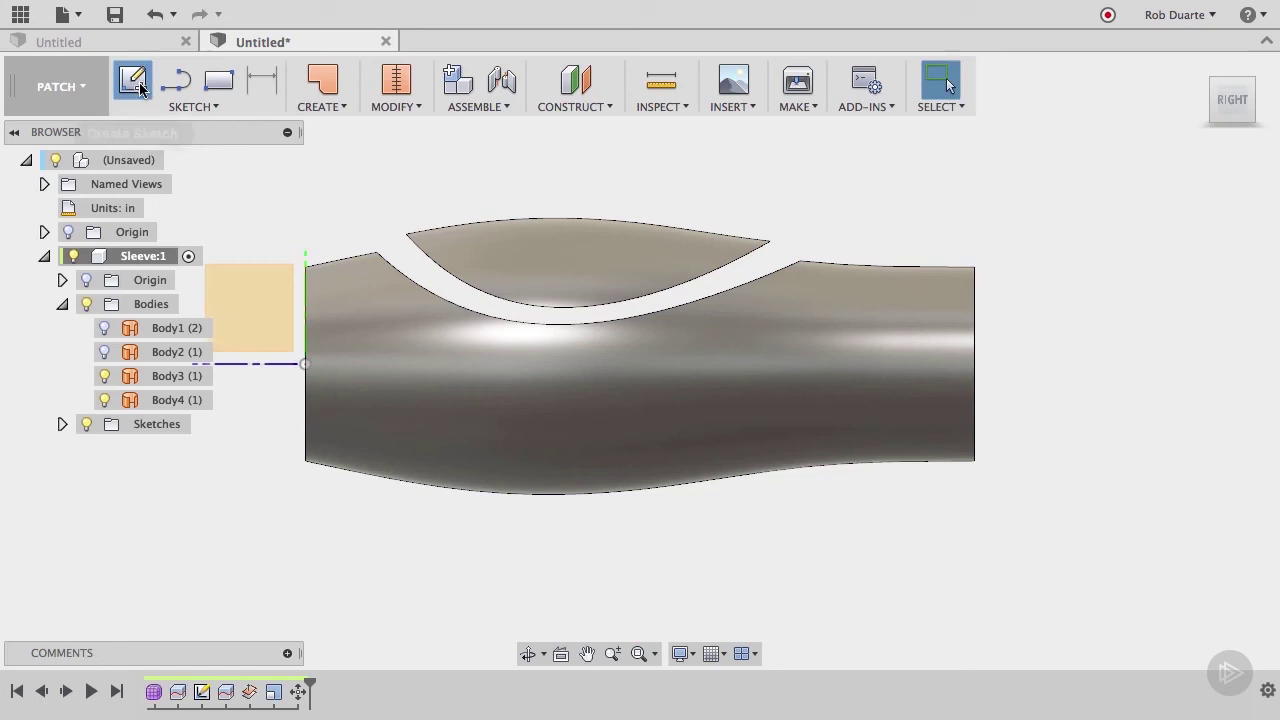
pyautogui.click(258, 295)
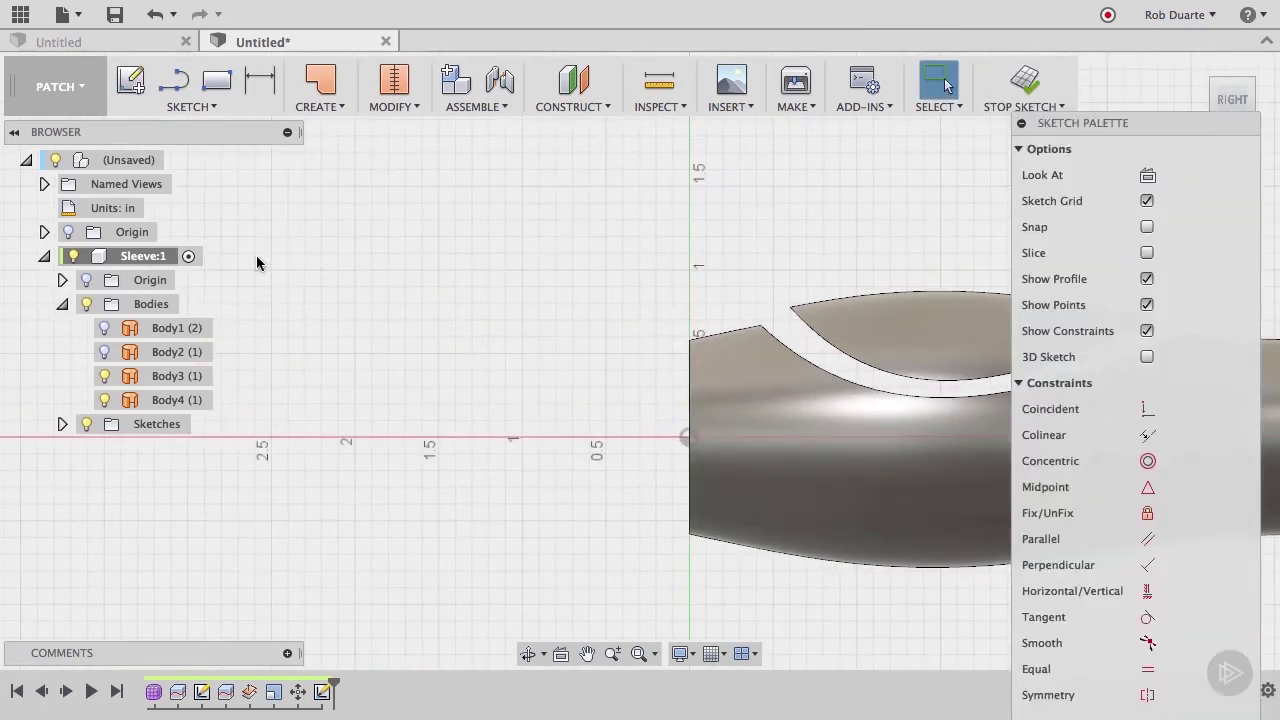
pyautogui.click(194, 106)
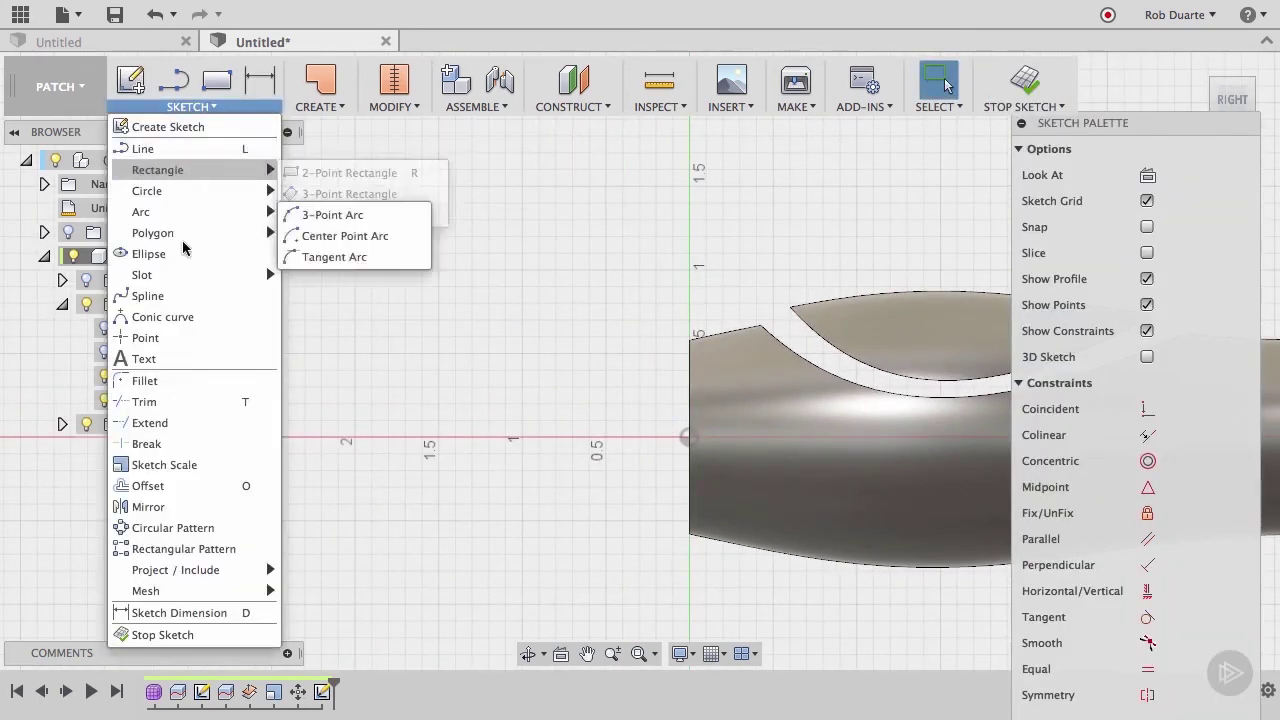
pyautogui.click(185, 296)
pyautogui.scroll(4, 830, 325)
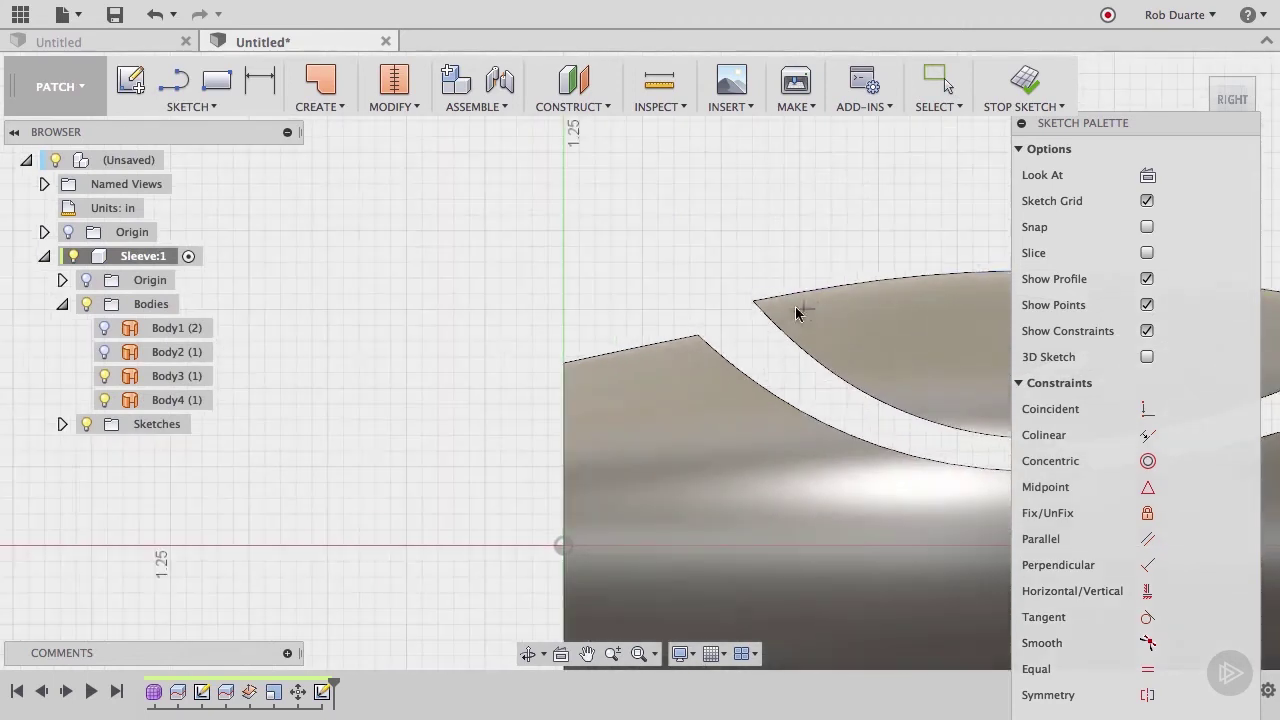
pyautogui.click(753, 300)
pyautogui.click(738, 325)
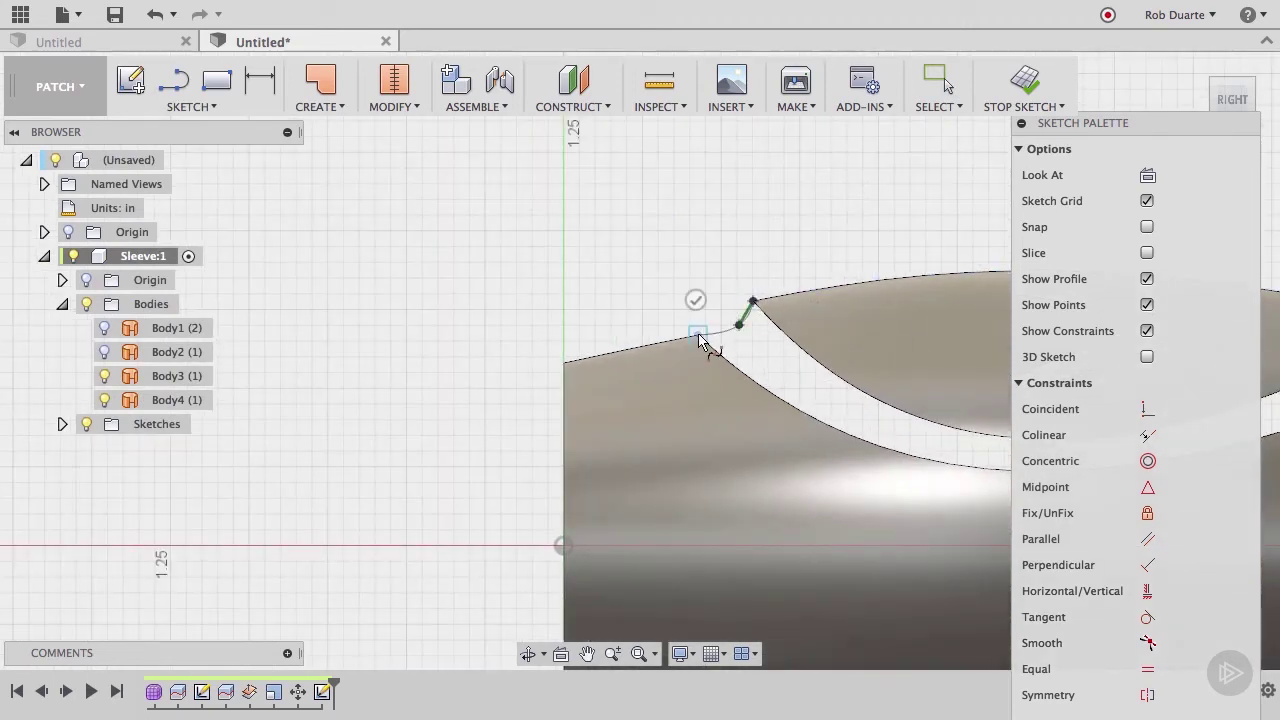
pyautogui.click(698, 336)
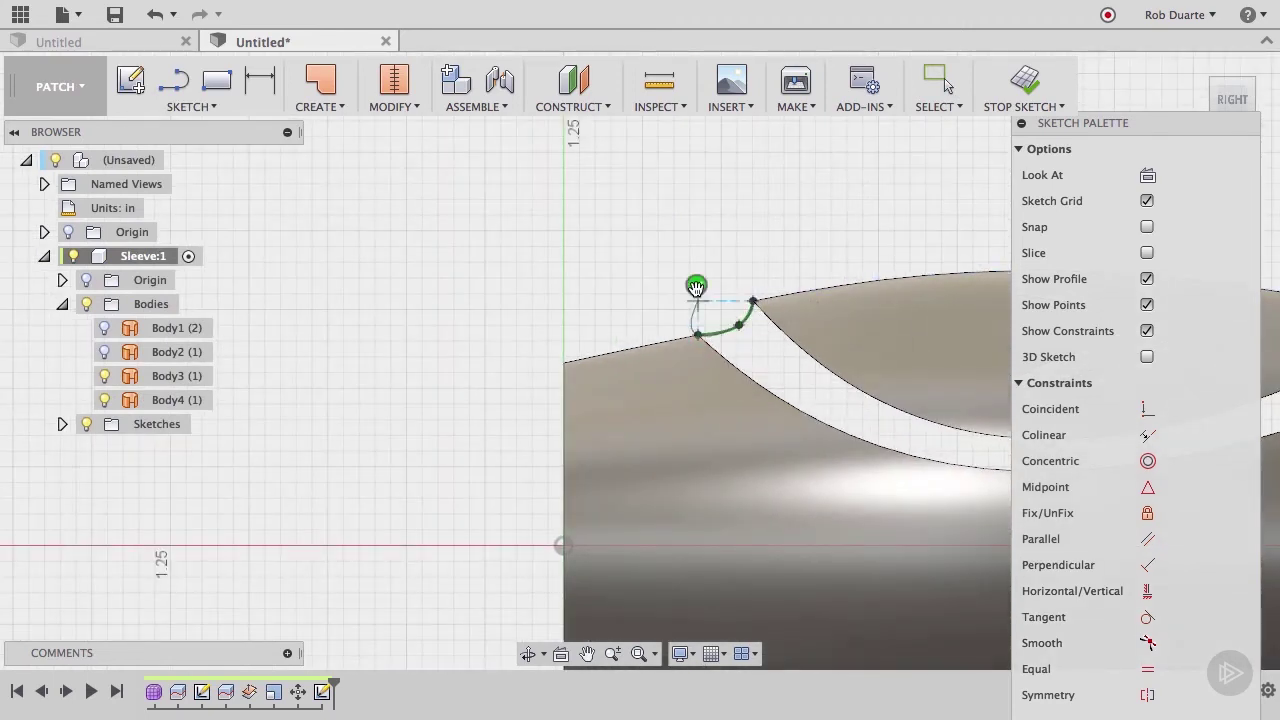
pyautogui.click(696, 287)
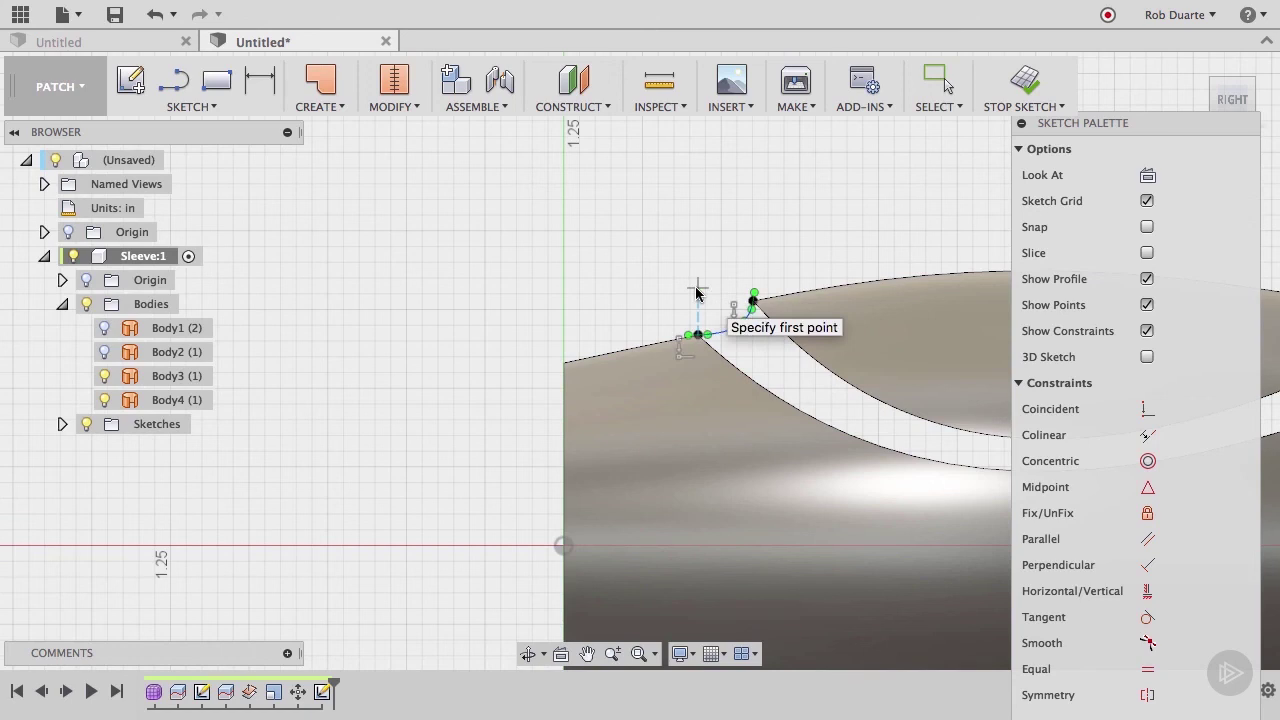
pyautogui.click(1022, 86)
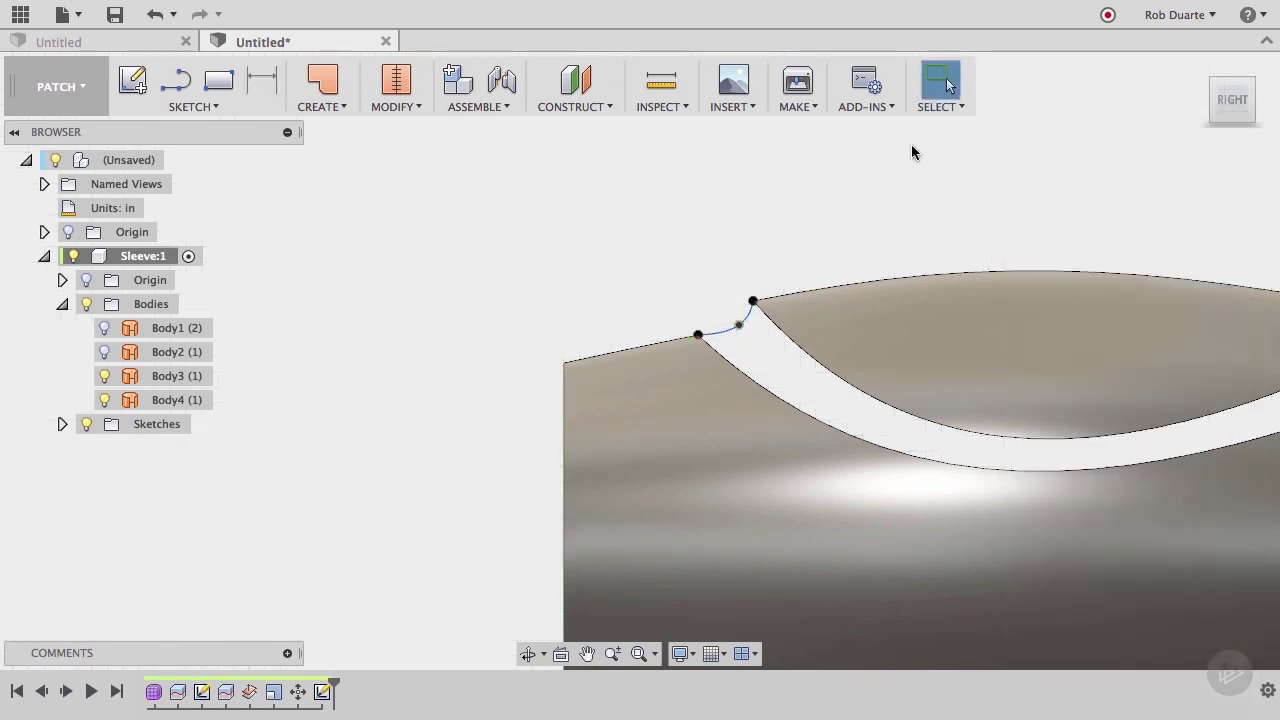
# Step: Sweep the spline along the pad edge with the cutout edge as guide rail, creating Body5
pyautogui.click(343, 104)
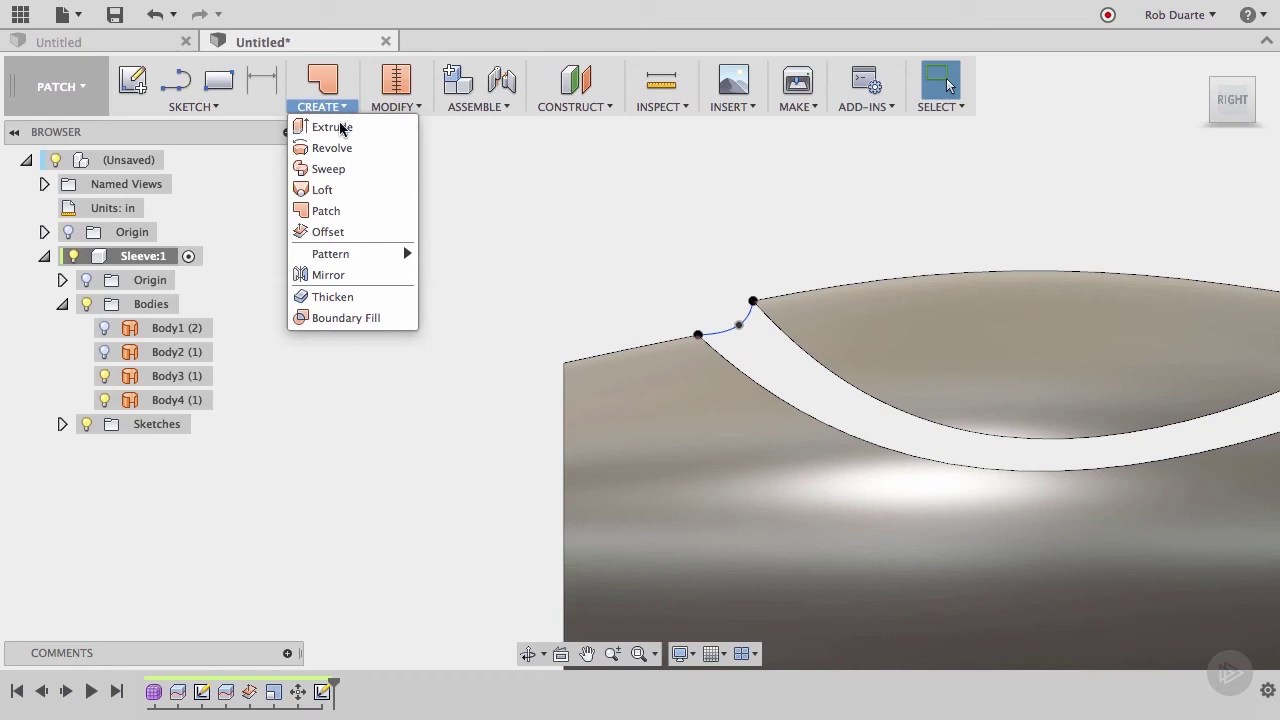
pyautogui.click(344, 170)
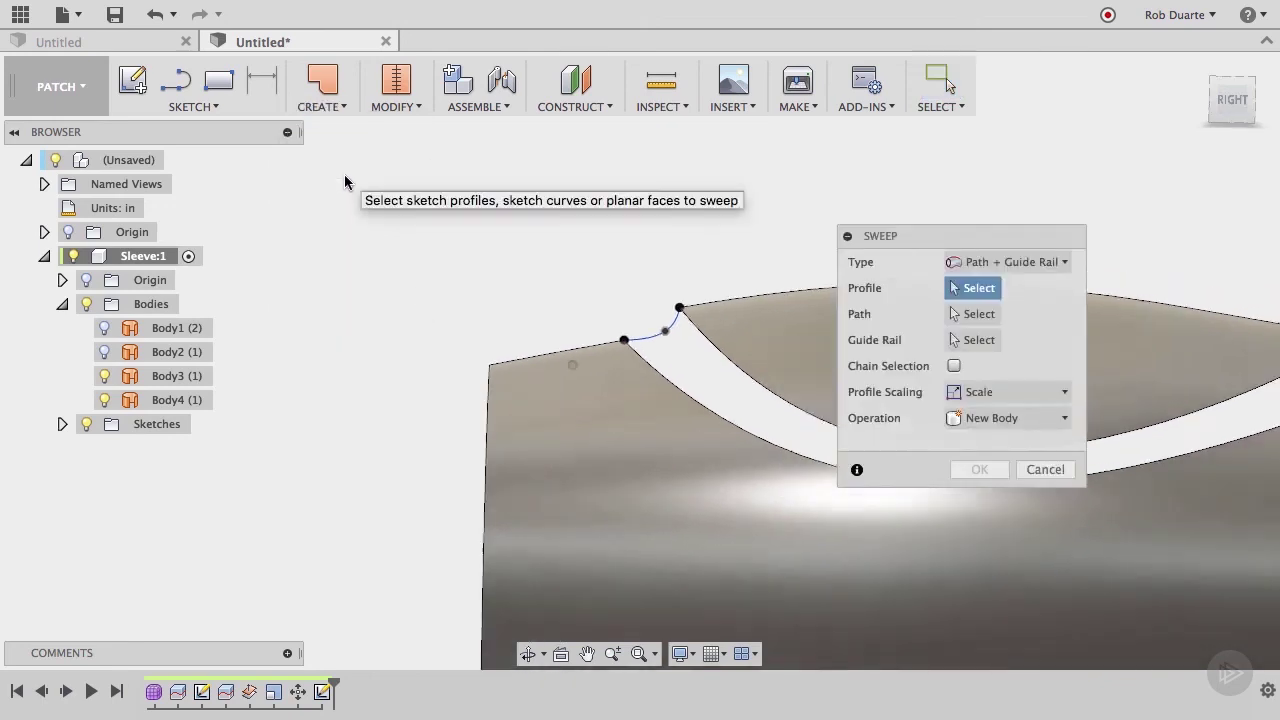
pyautogui.click(1004, 262)
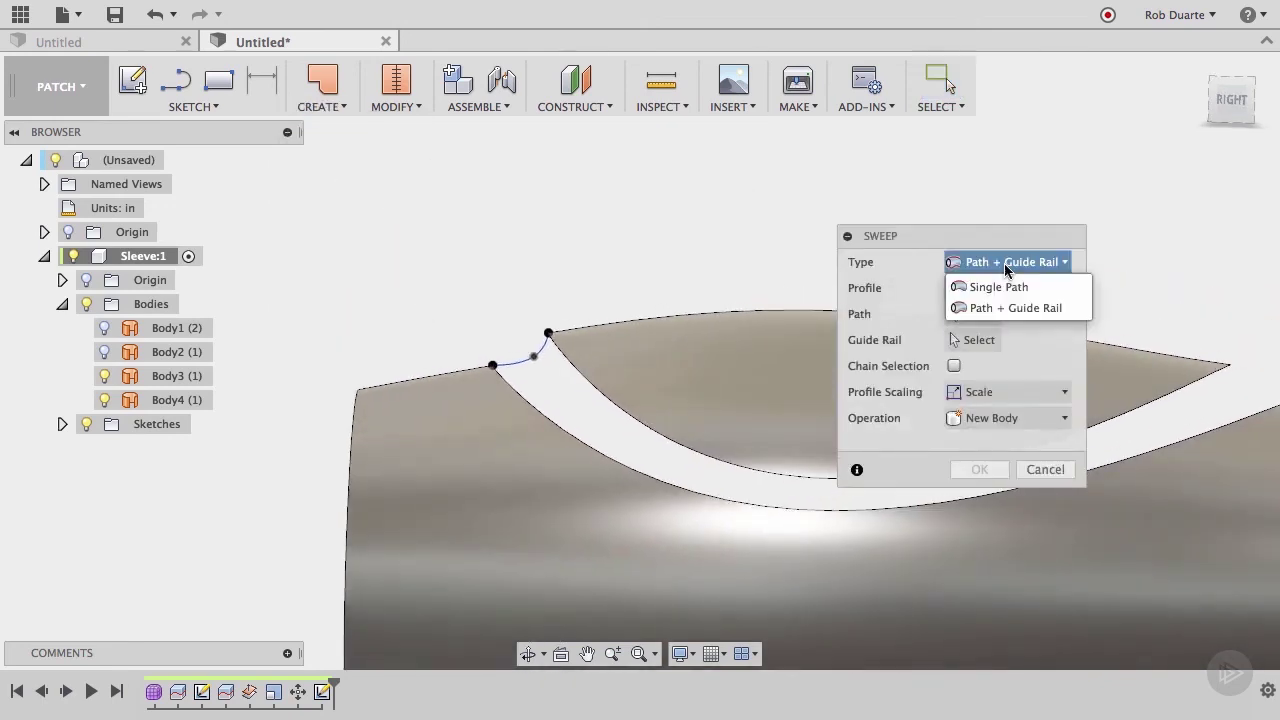
pyautogui.click(1015, 307)
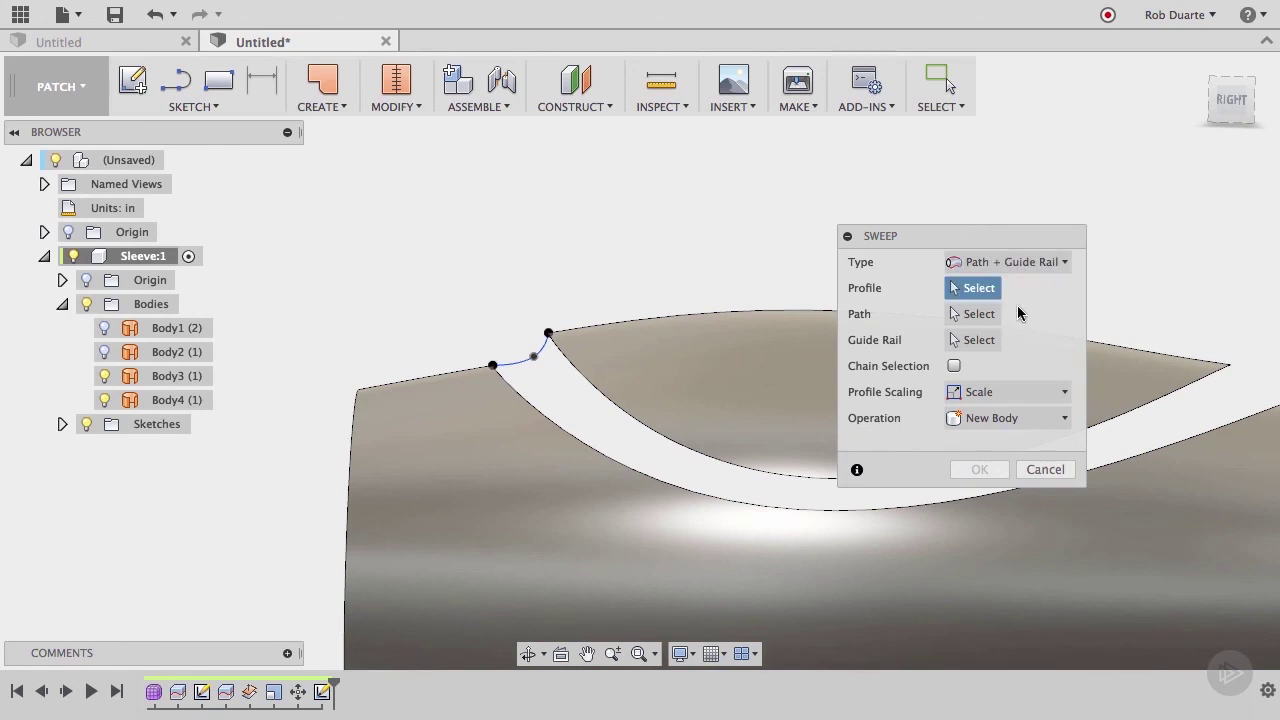
pyautogui.click(545, 350)
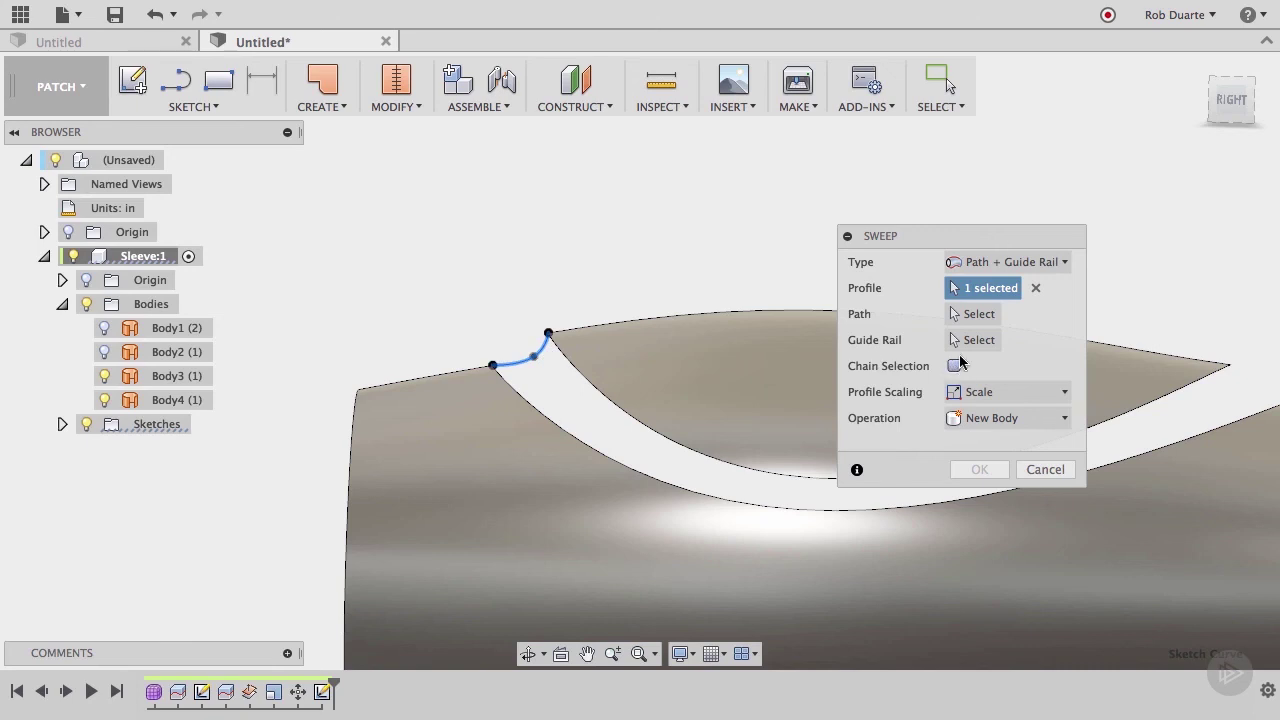
pyautogui.click(977, 314)
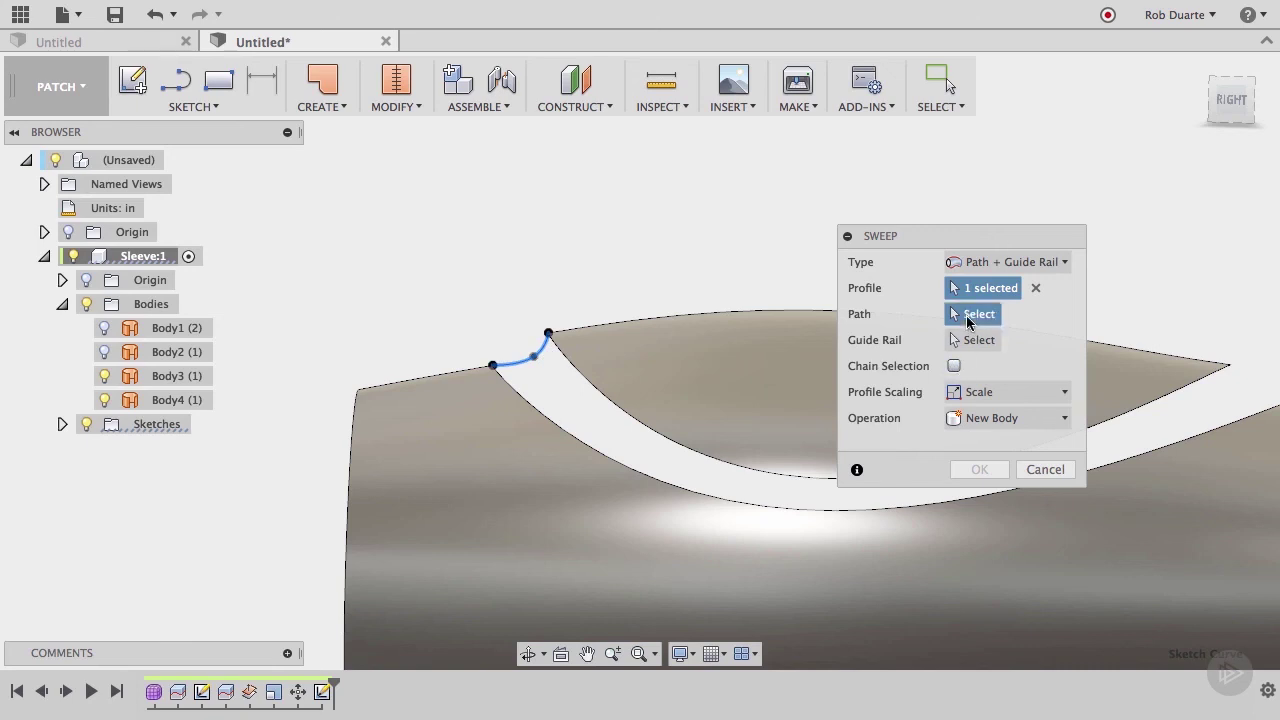
pyautogui.click(685, 458)
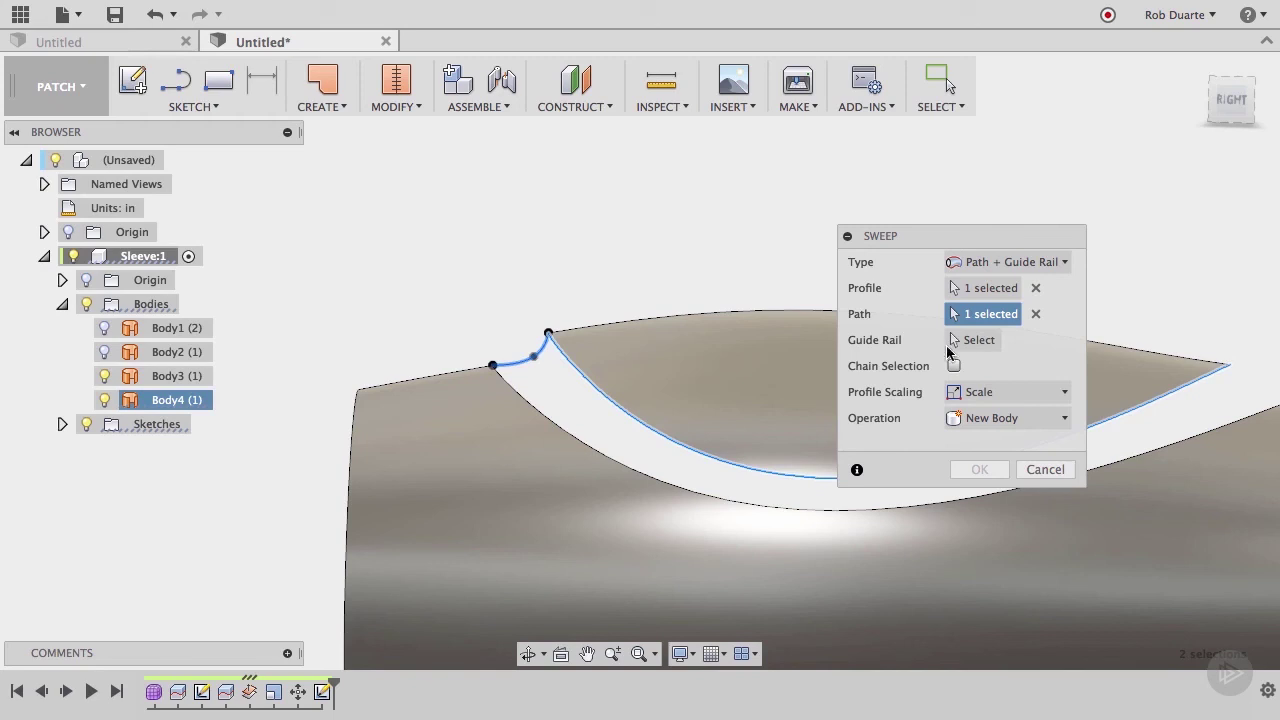
pyautogui.click(955, 342)
pyautogui.click(705, 497)
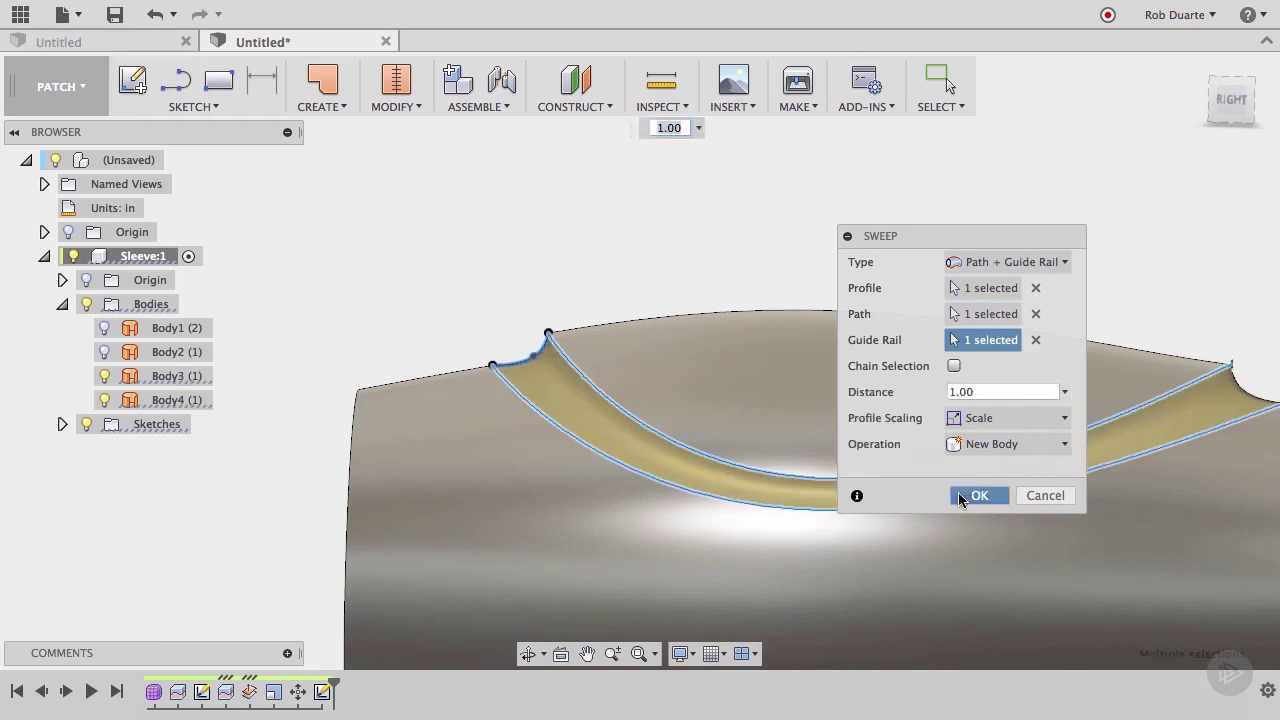
pyautogui.click(958, 495)
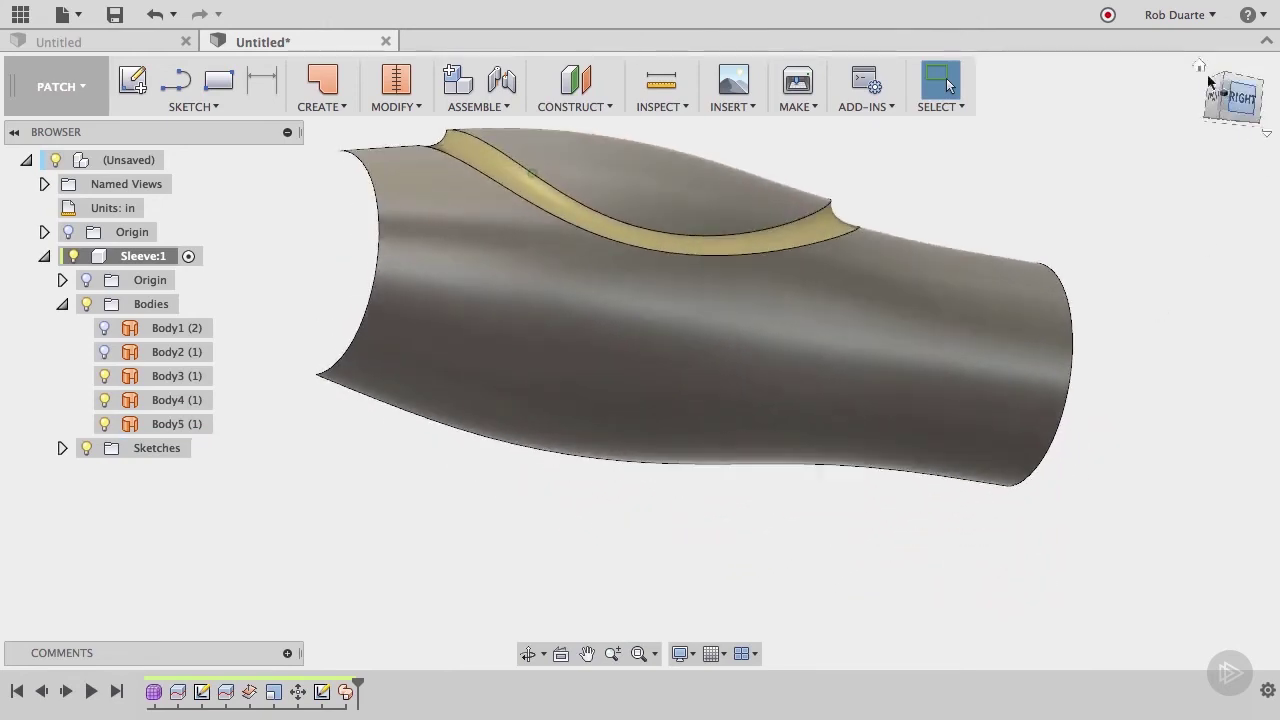
# Step: Mirror Body3, Body4 and Body5 across the origin plane, adding Body6–Body8
pyautogui.click(1199, 70)
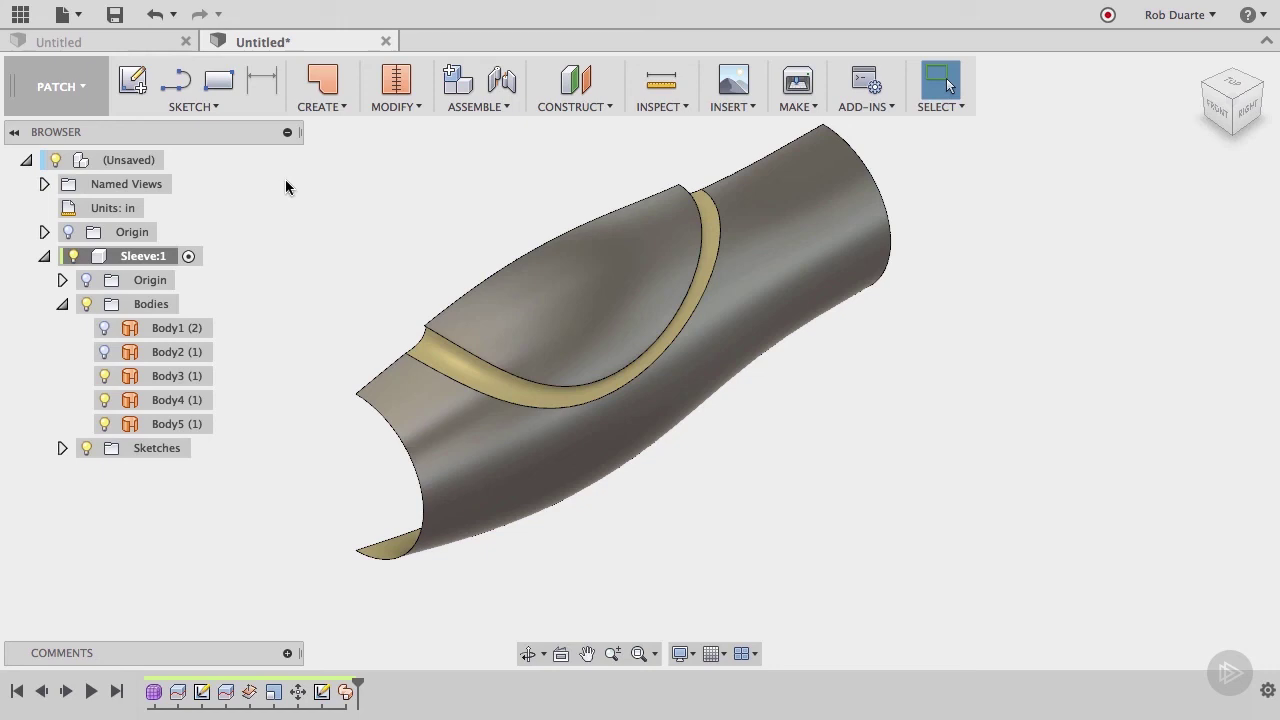
pyautogui.click(322, 106)
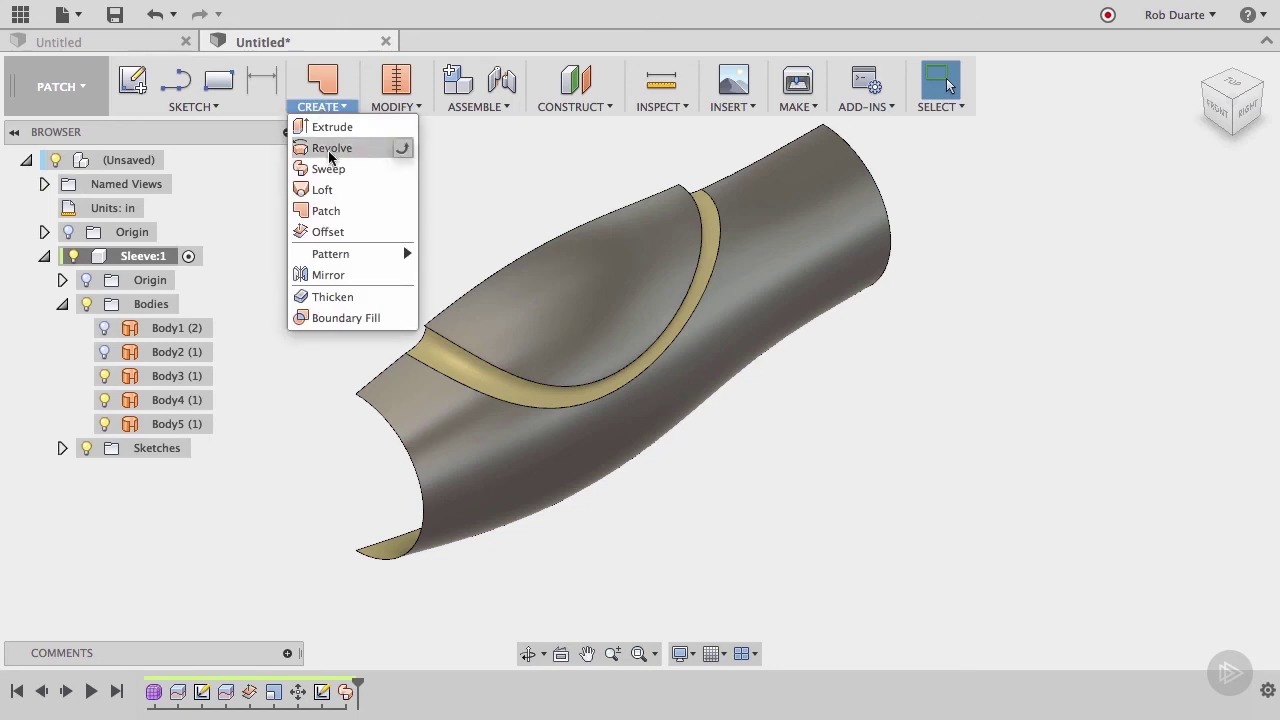
pyautogui.click(334, 272)
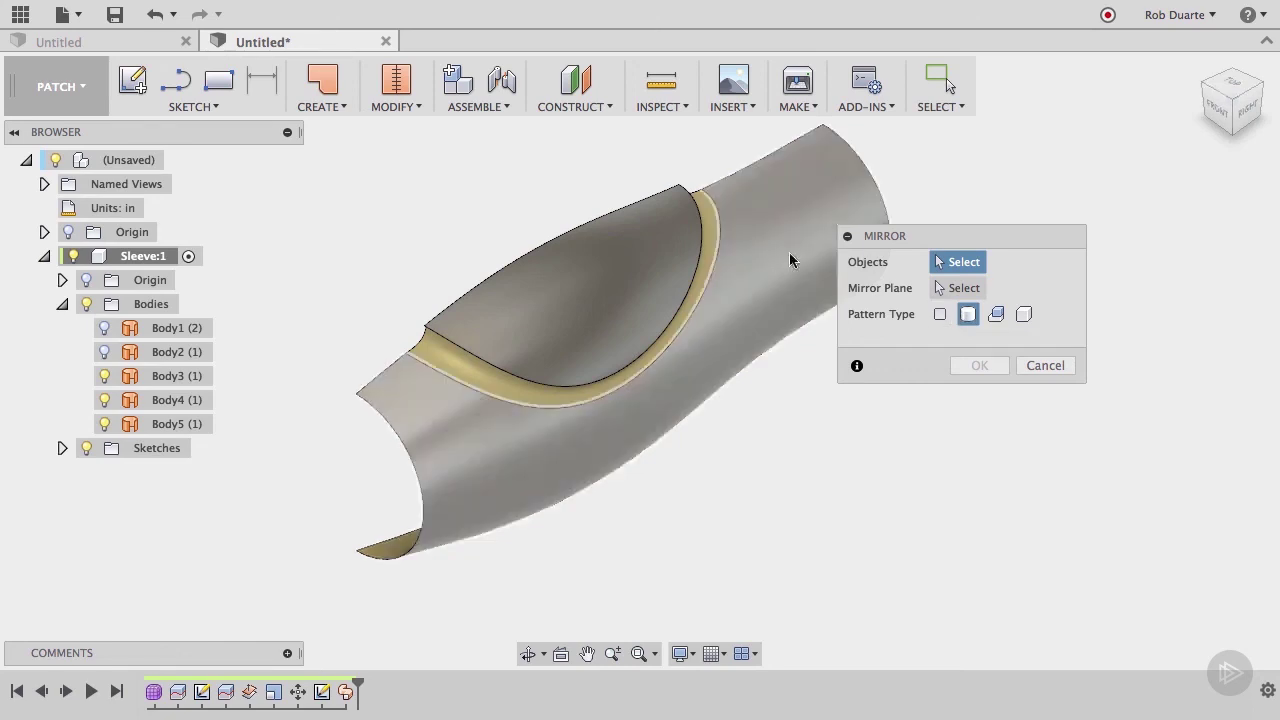
pyautogui.scroll(-2, 665, 336)
pyautogui.moveTo(455, 197); pyautogui.dragTo(998, 514)
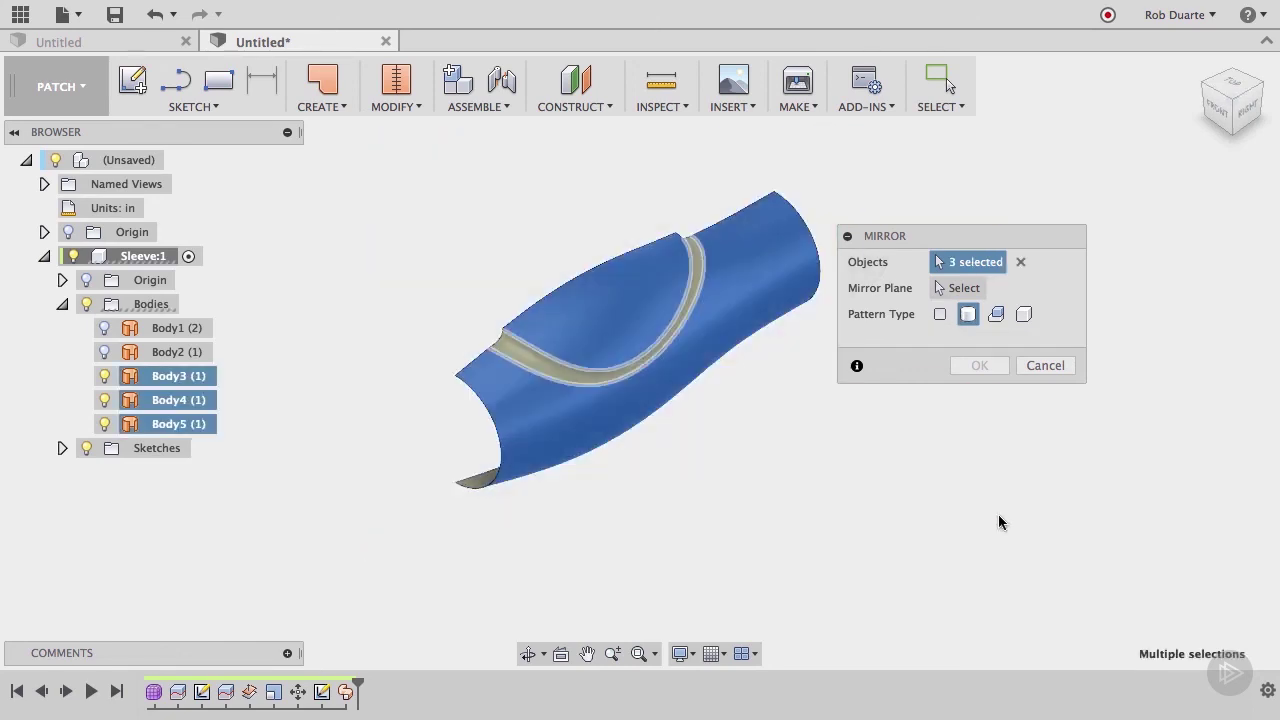
pyautogui.click(962, 289)
pyautogui.click(429, 406)
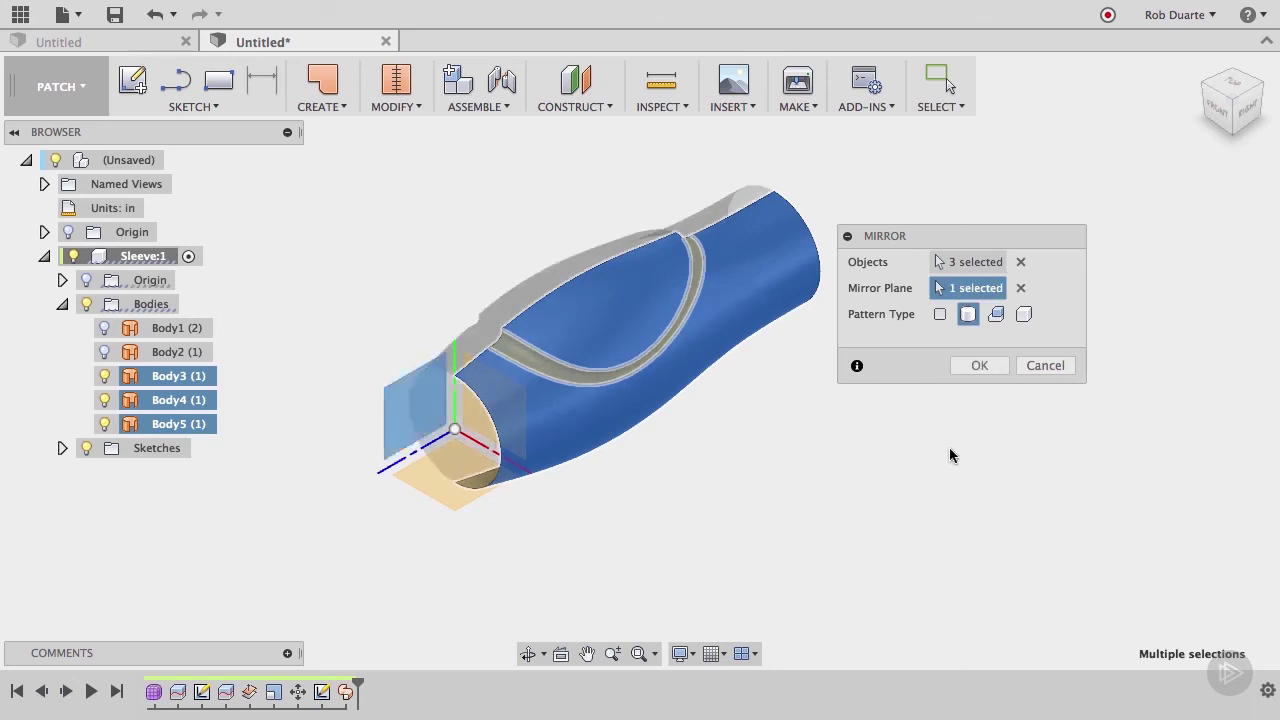
pyautogui.click(977, 366)
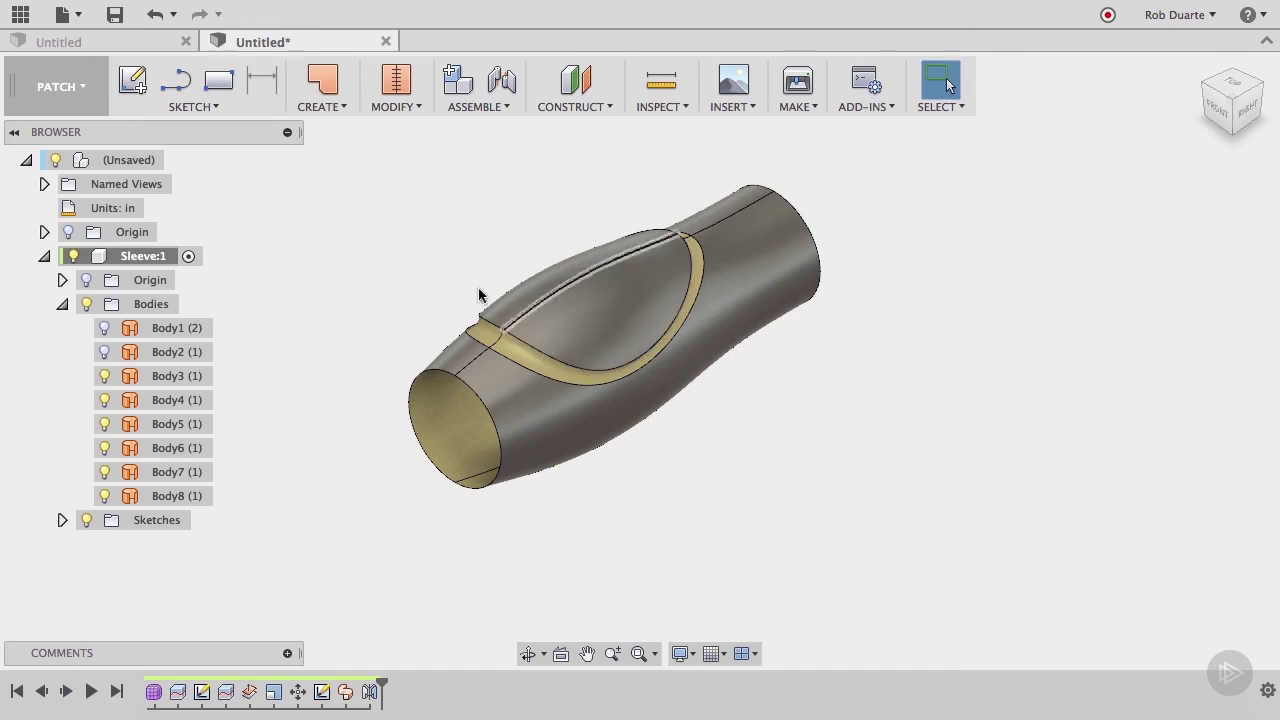
# Step: Cap the sleeve's front opening with a patch surface, Body9
pyautogui.click(322, 80)
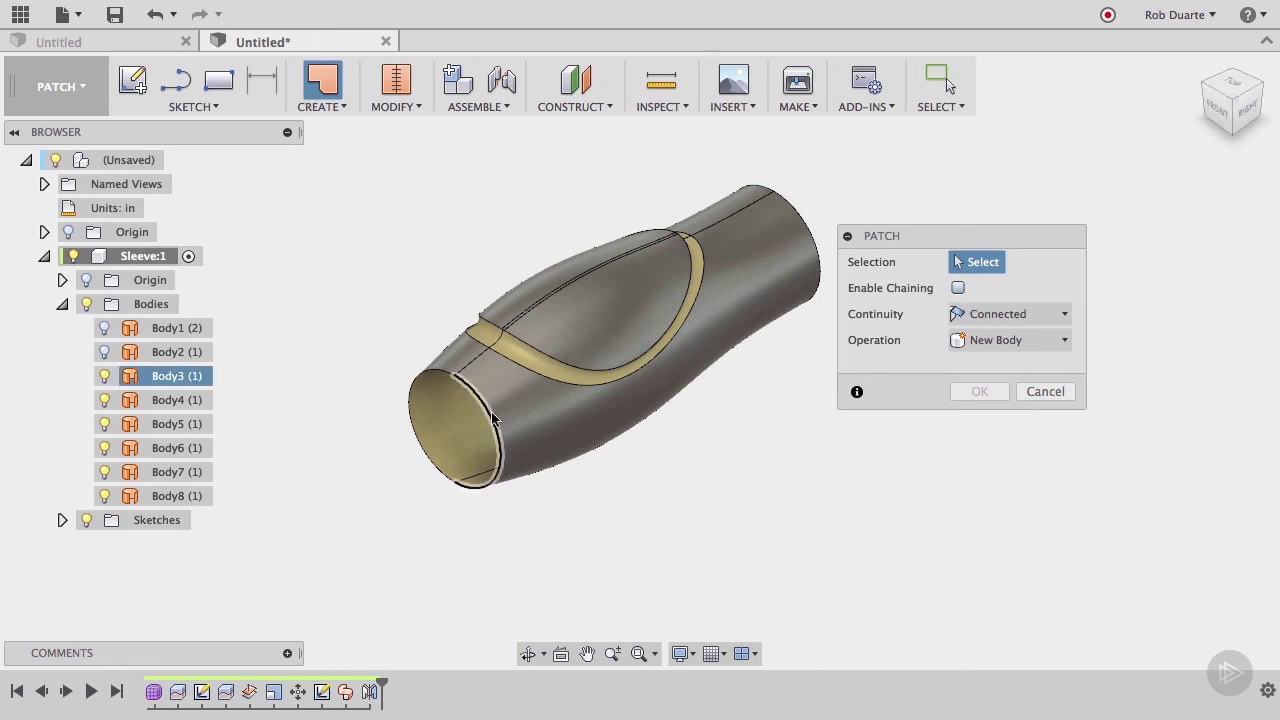
pyautogui.click(451, 390)
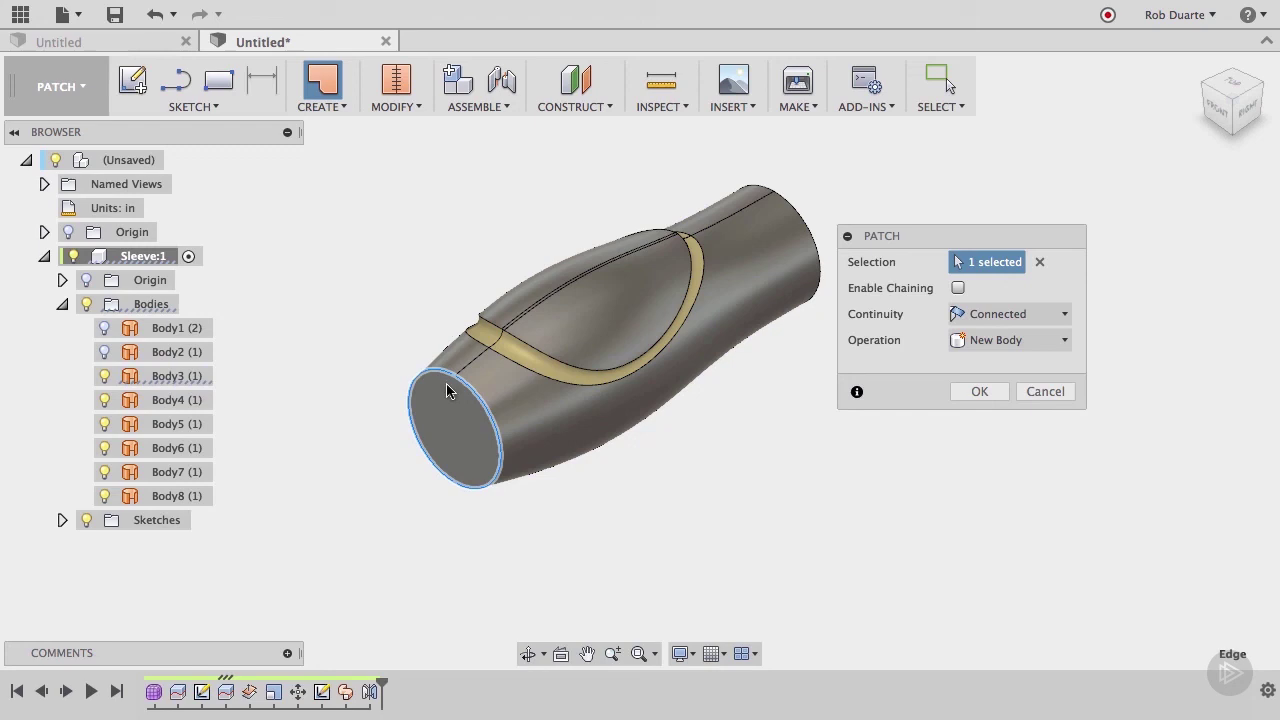
pyautogui.click(975, 391)
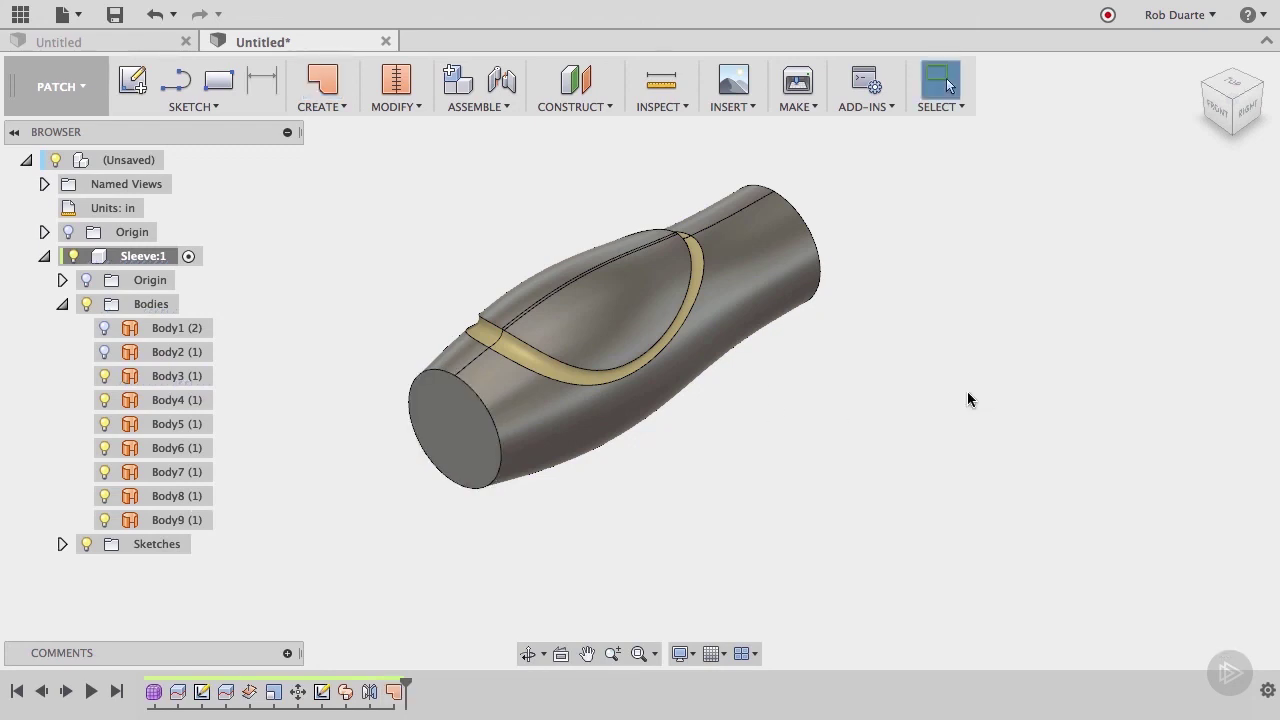
# Step: Cap the sleeve's back opening with a second patch surface, Body10
pyautogui.press('Return')
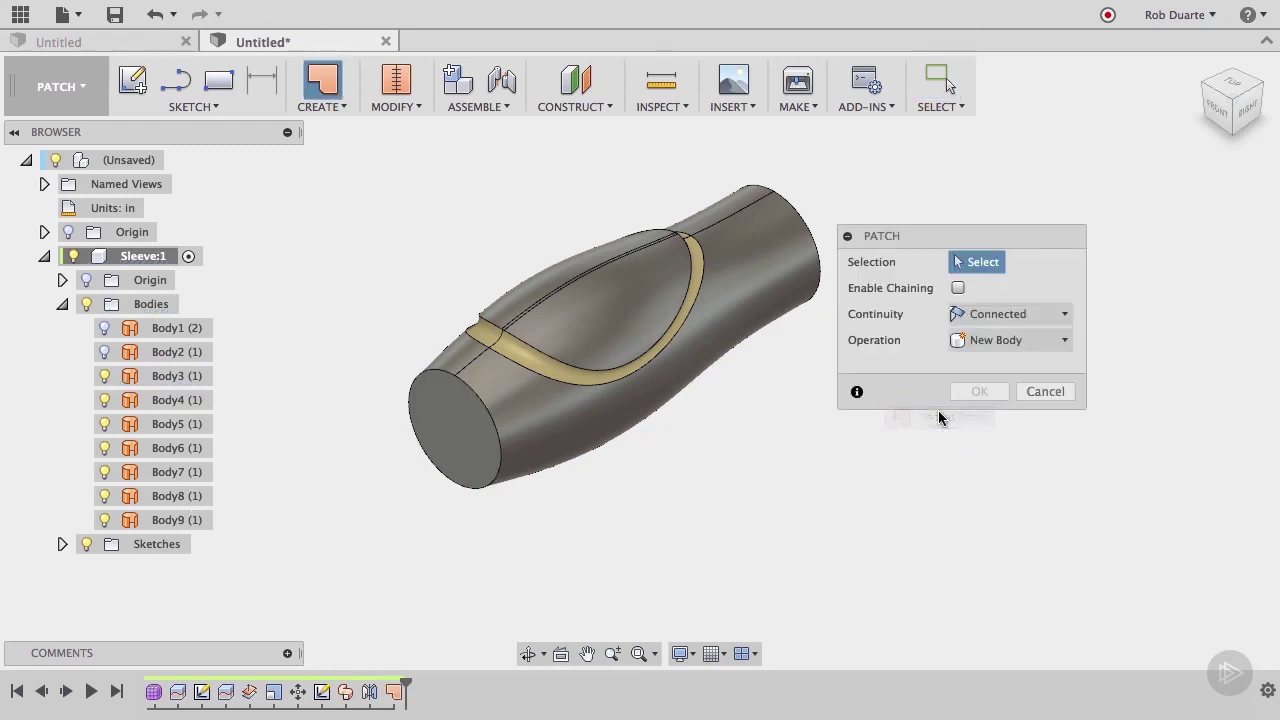
pyautogui.keyDown('shift'); pyautogui.moveTo(938, 418); pyautogui.dragTo(697, 350, button='middle'); pyautogui.keyUp('shift')
pyautogui.click(698, 348)
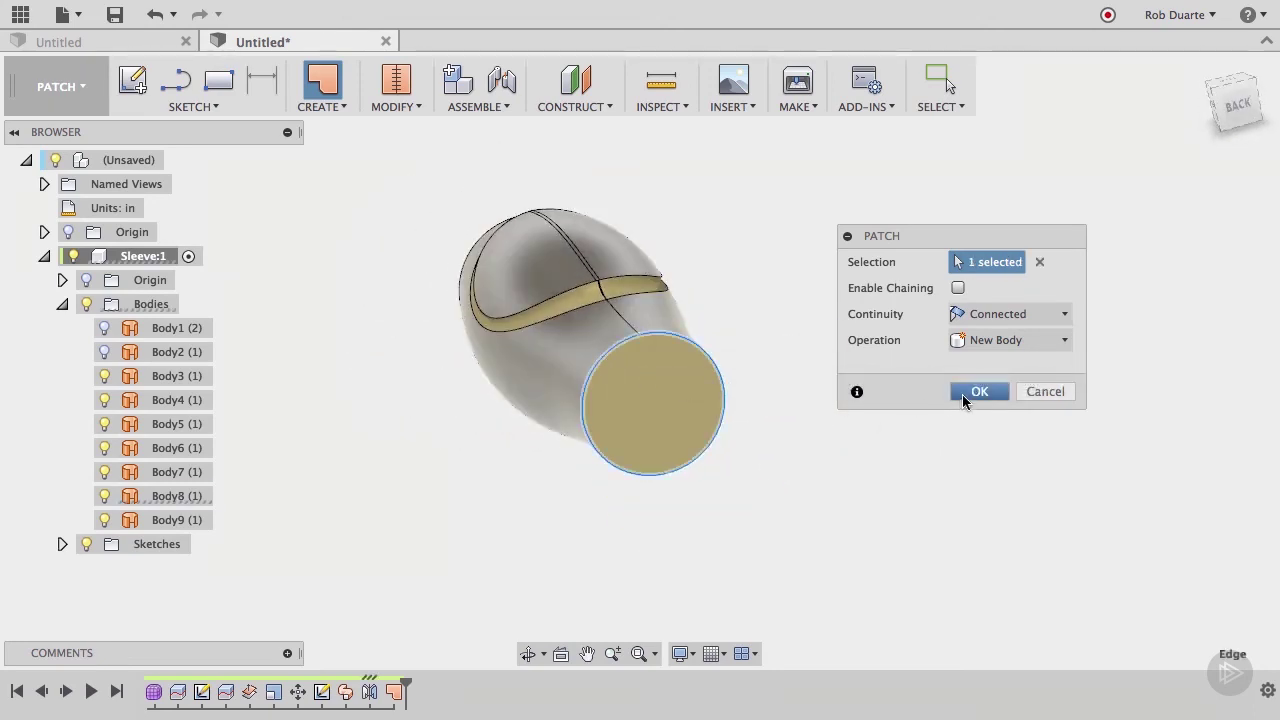
pyautogui.click(962, 396)
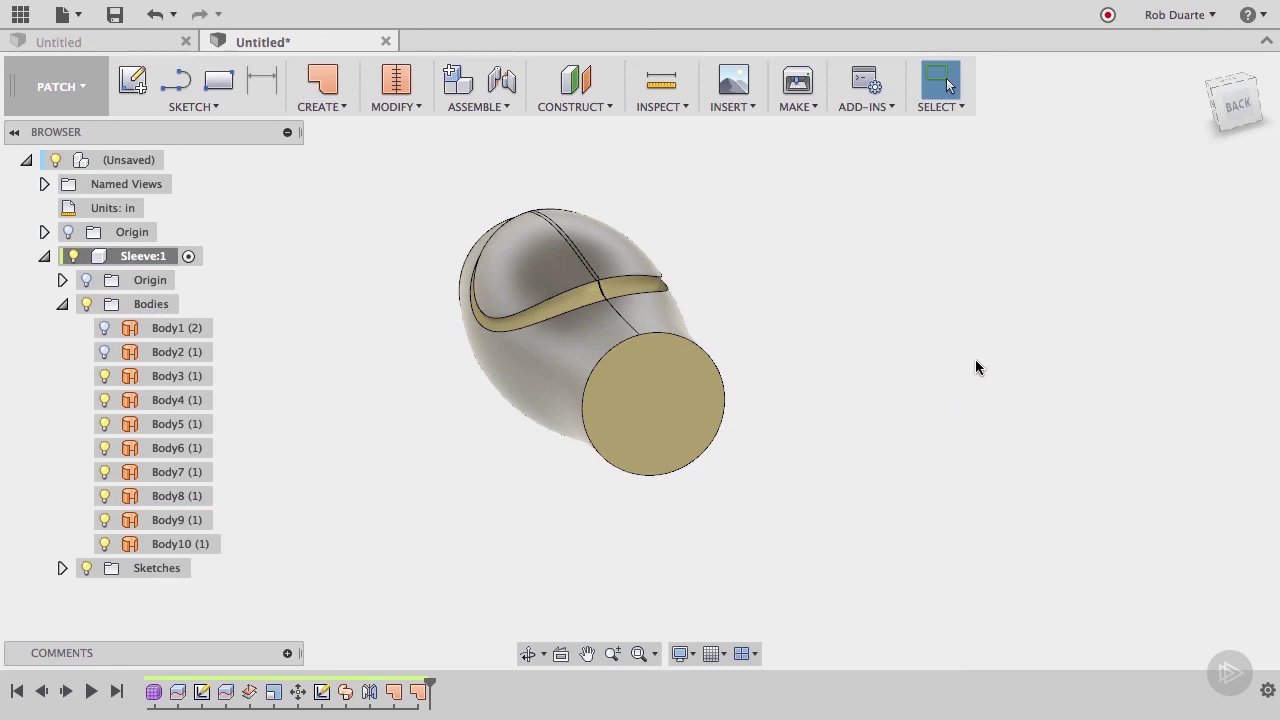
# Step: Stitch Body3 through Body10 into a single solid body, Body11
pyautogui.click(1204, 69)
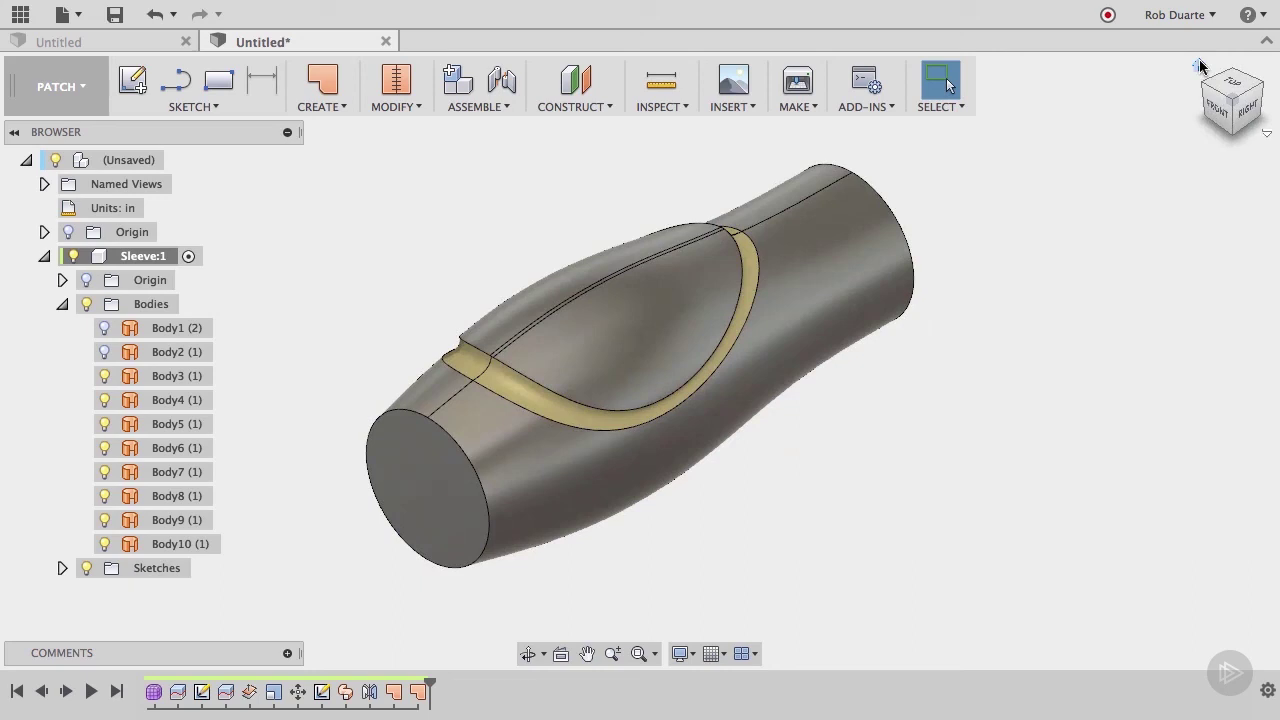
pyautogui.click(397, 84)
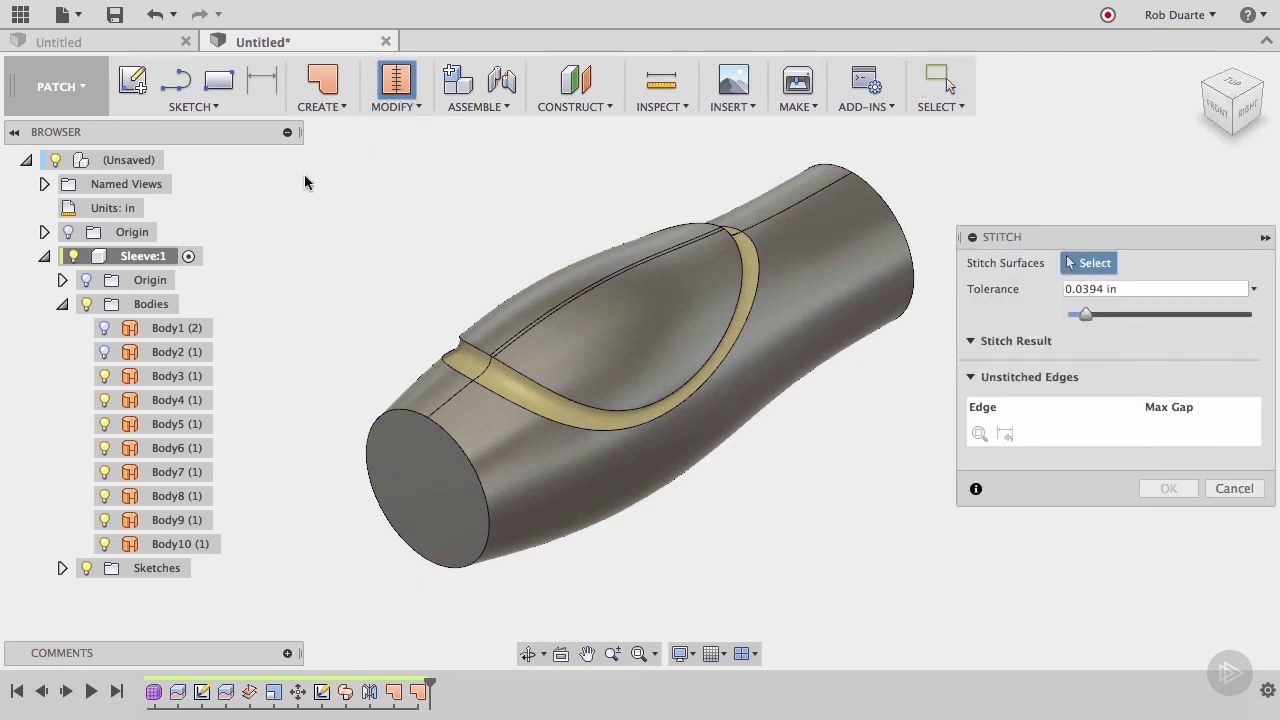
pyautogui.click(168, 376)
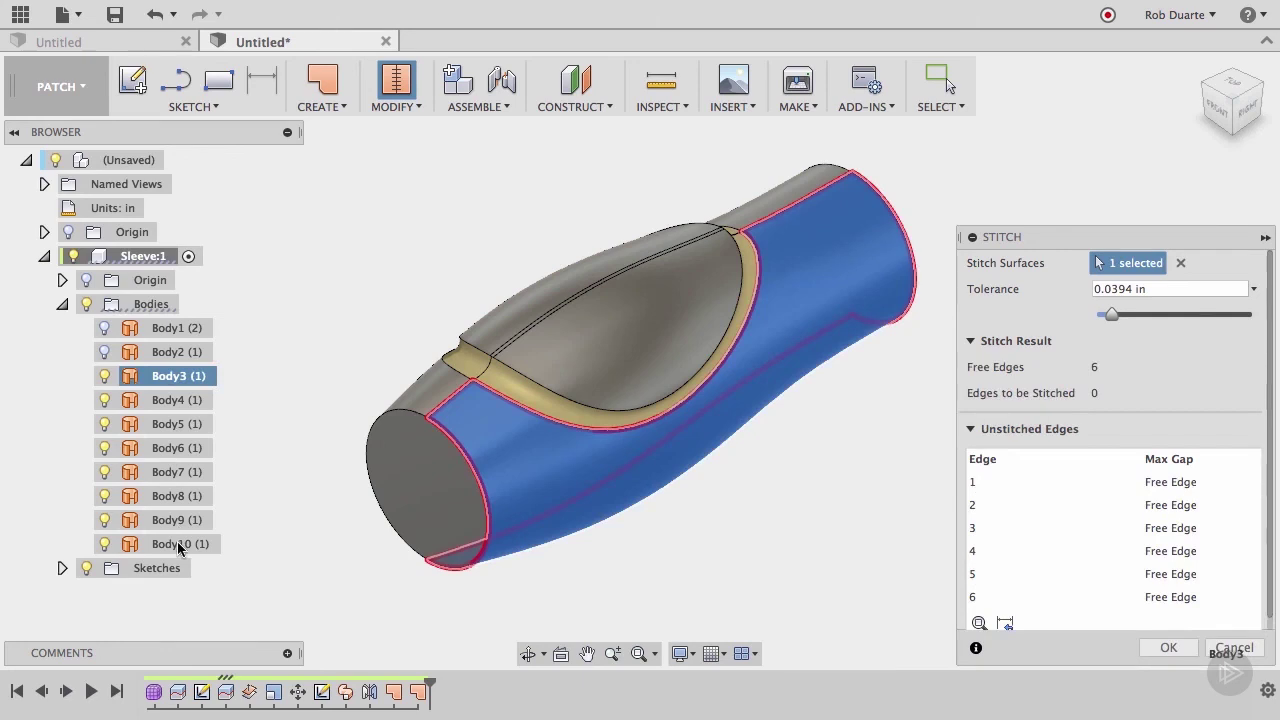
pyautogui.keyDown('shift'); pyautogui.click(180, 544); pyautogui.keyUp('shift')
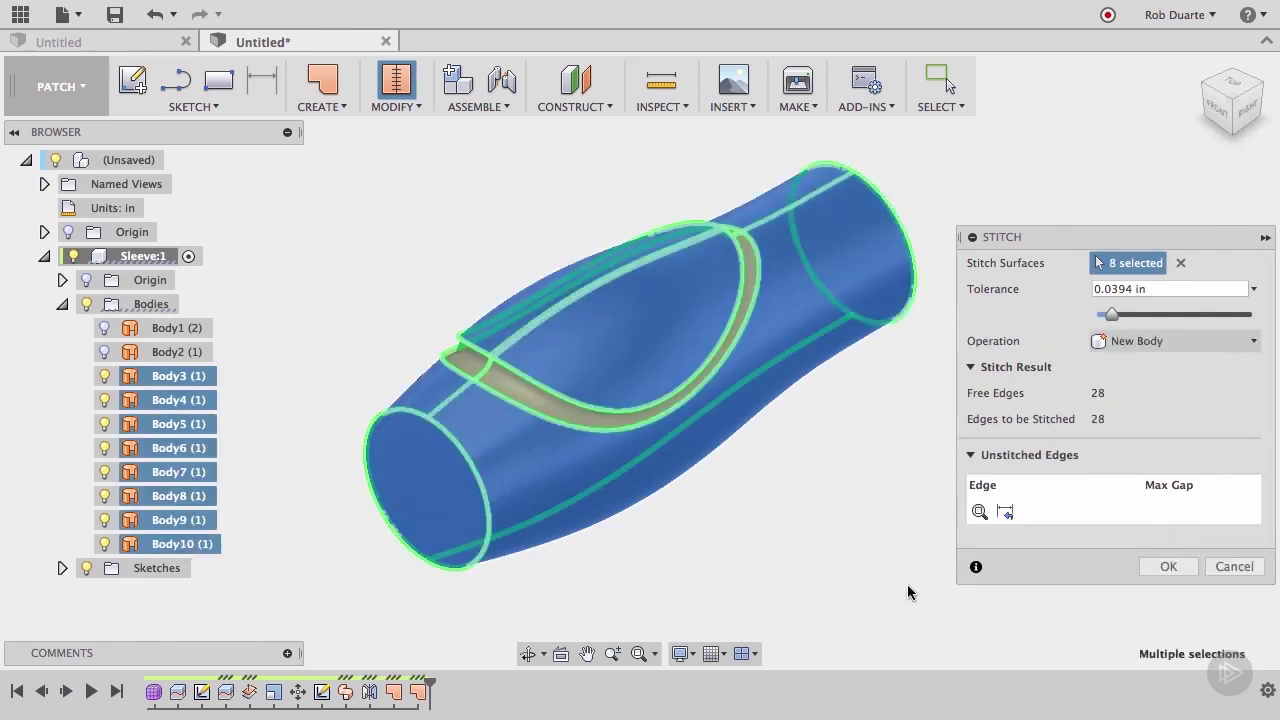
pyautogui.click(1158, 566)
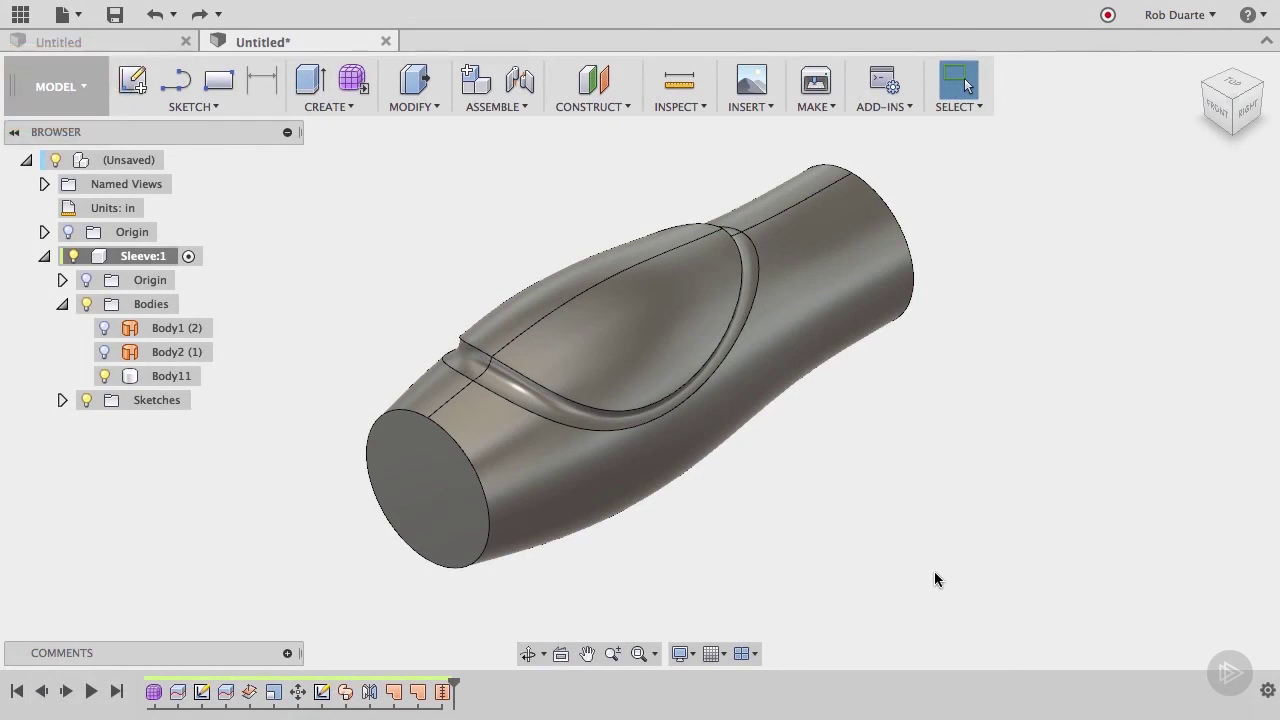
# Step: Cut a 1 in diameter hole with Extents All, centred on the sleeve's end face
pyautogui.click(358, 101)
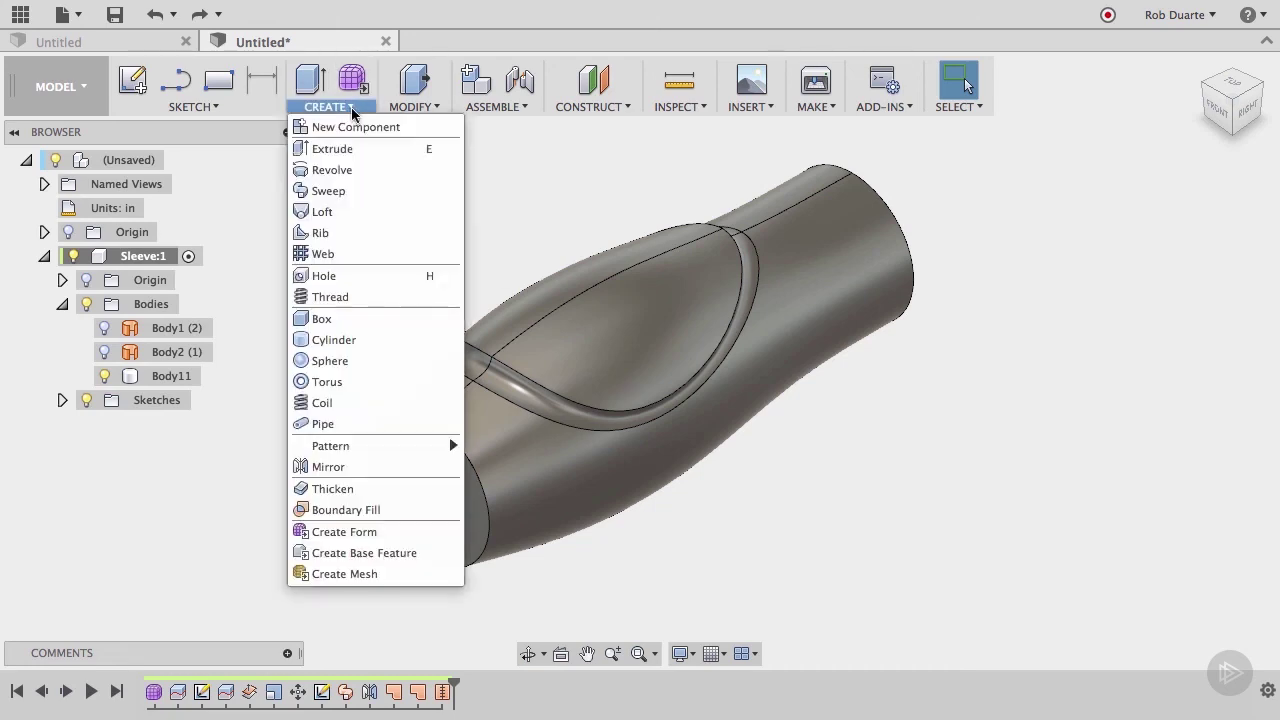
pyautogui.click(346, 274)
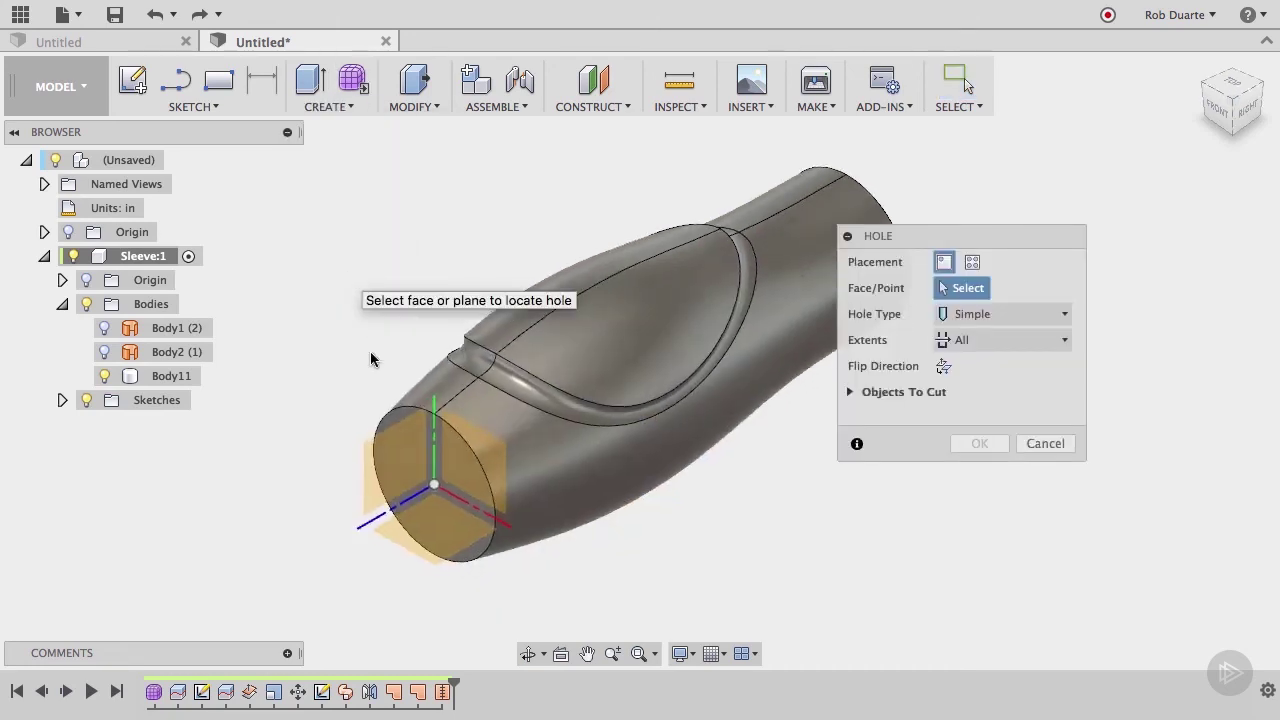
pyautogui.scroll(5, 370, 351)
pyautogui.click(549, 252)
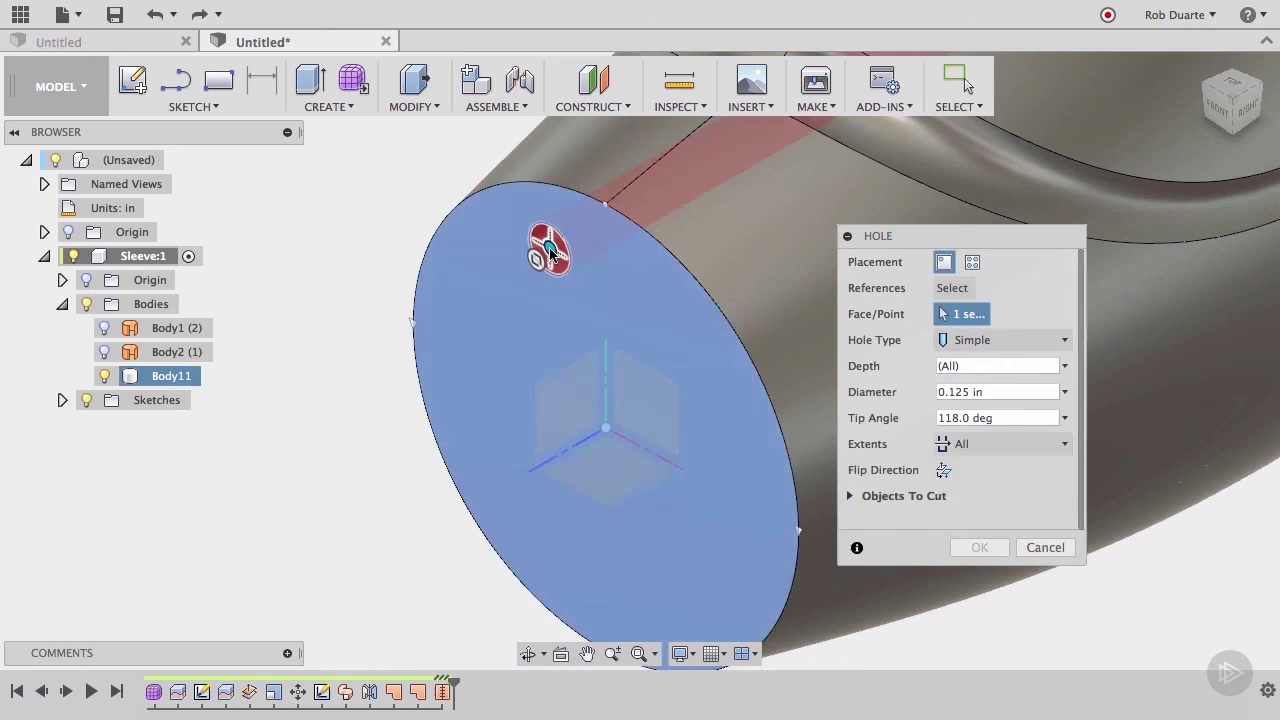
pyautogui.click(606, 429)
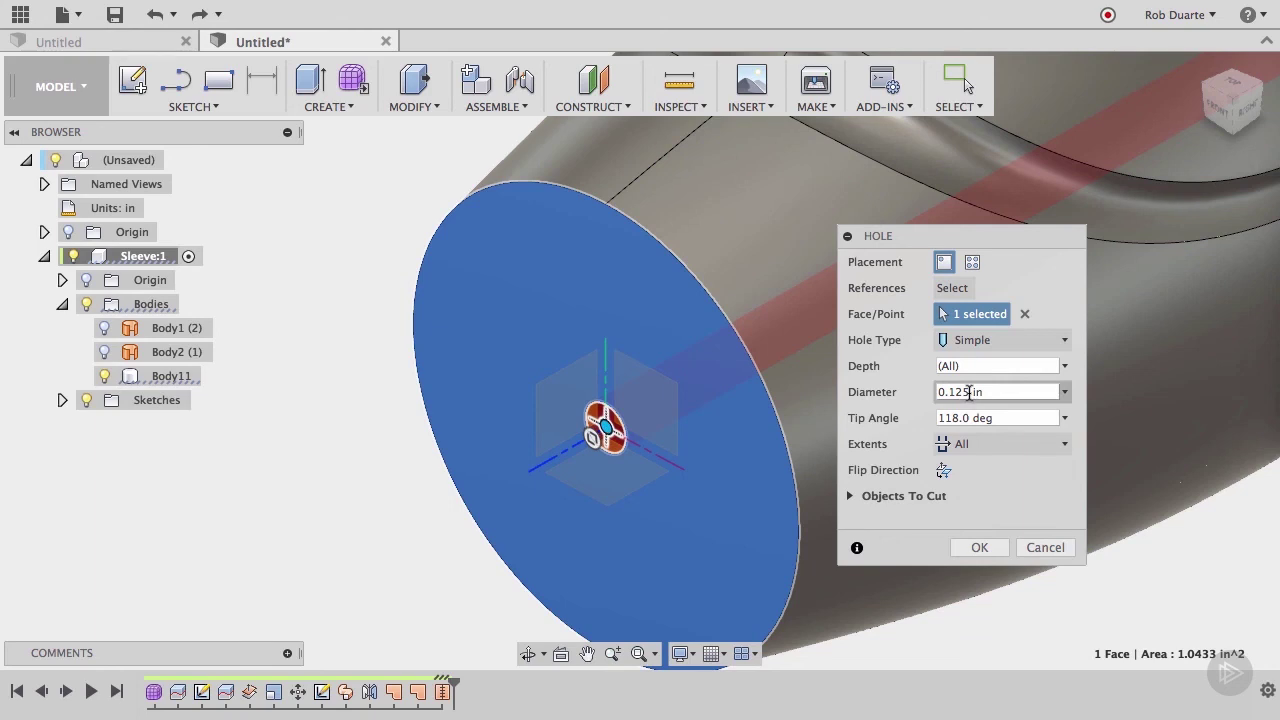
pyautogui.moveTo(968, 392); pyautogui.dragTo(937, 392)
pyautogui.write('1')
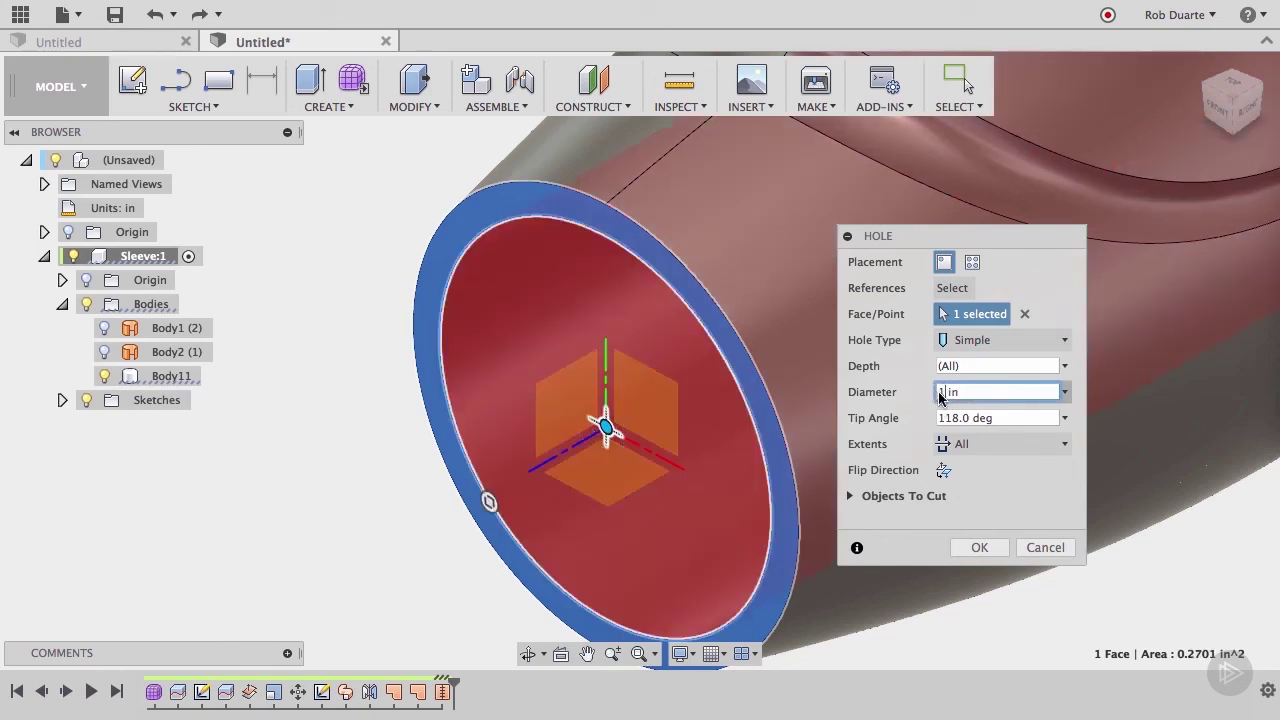
pyautogui.press('Tab')
pyautogui.click(1000, 444)
pyautogui.click(990, 508)
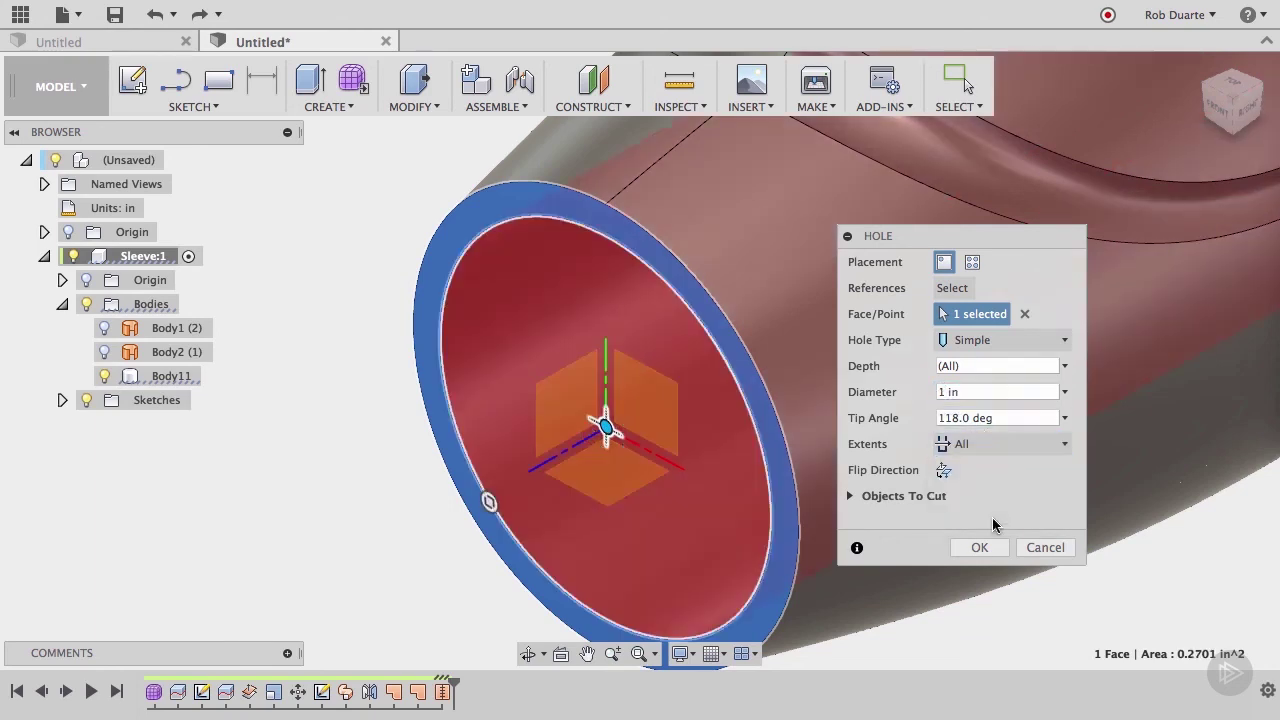
pyautogui.click(987, 547)
pyautogui.press('F6')
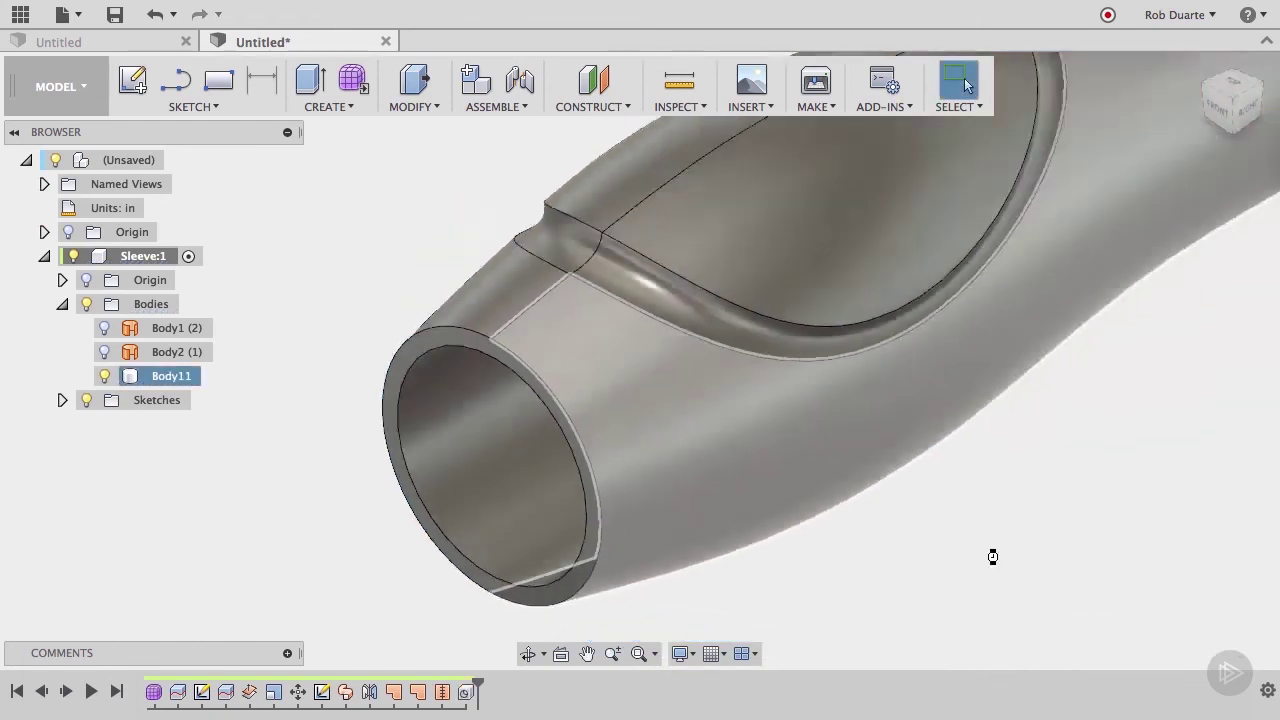
# Step: Fillet the four inner and outer end edges of the sleeve with a 0.025 in radius
pyautogui.click(413, 112)
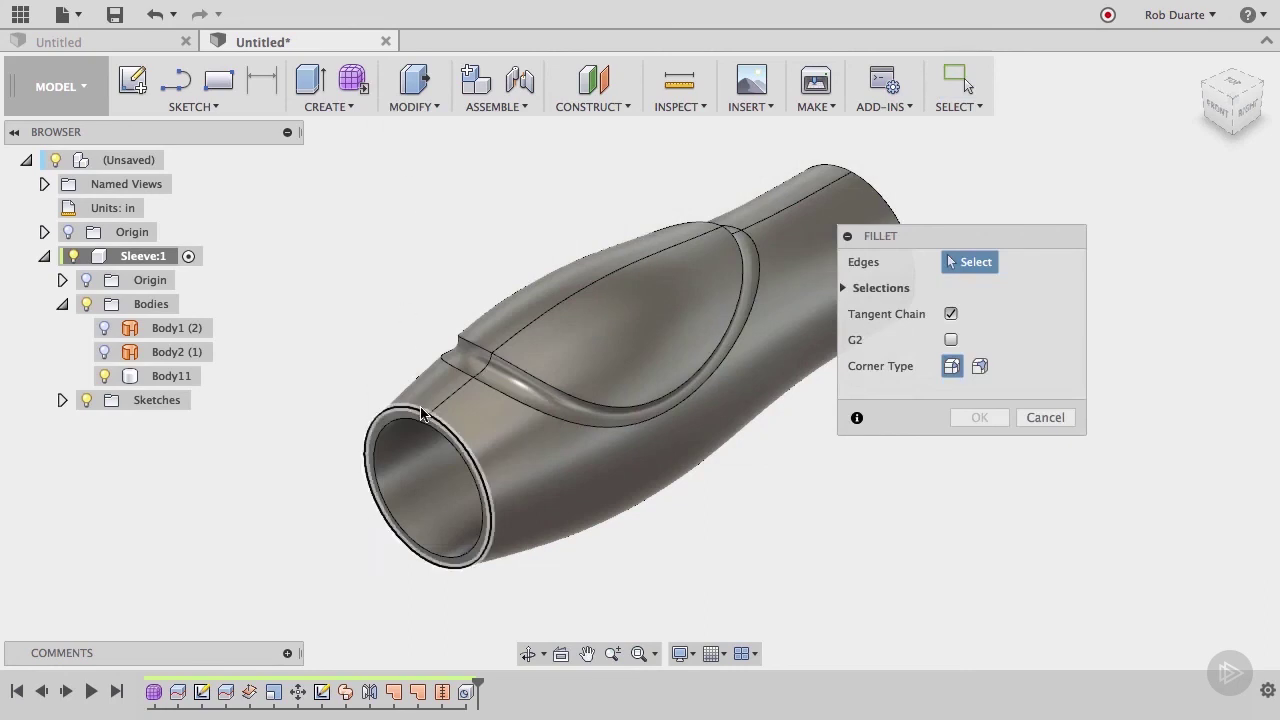
pyautogui.click(414, 409)
pyautogui.click(420, 430)
pyautogui.keyDown('shift'); pyautogui.moveTo(420, 430); pyautogui.dragTo(449, 251, button='middle'); pyautogui.keyUp('shift')
pyautogui.click(705, 353)
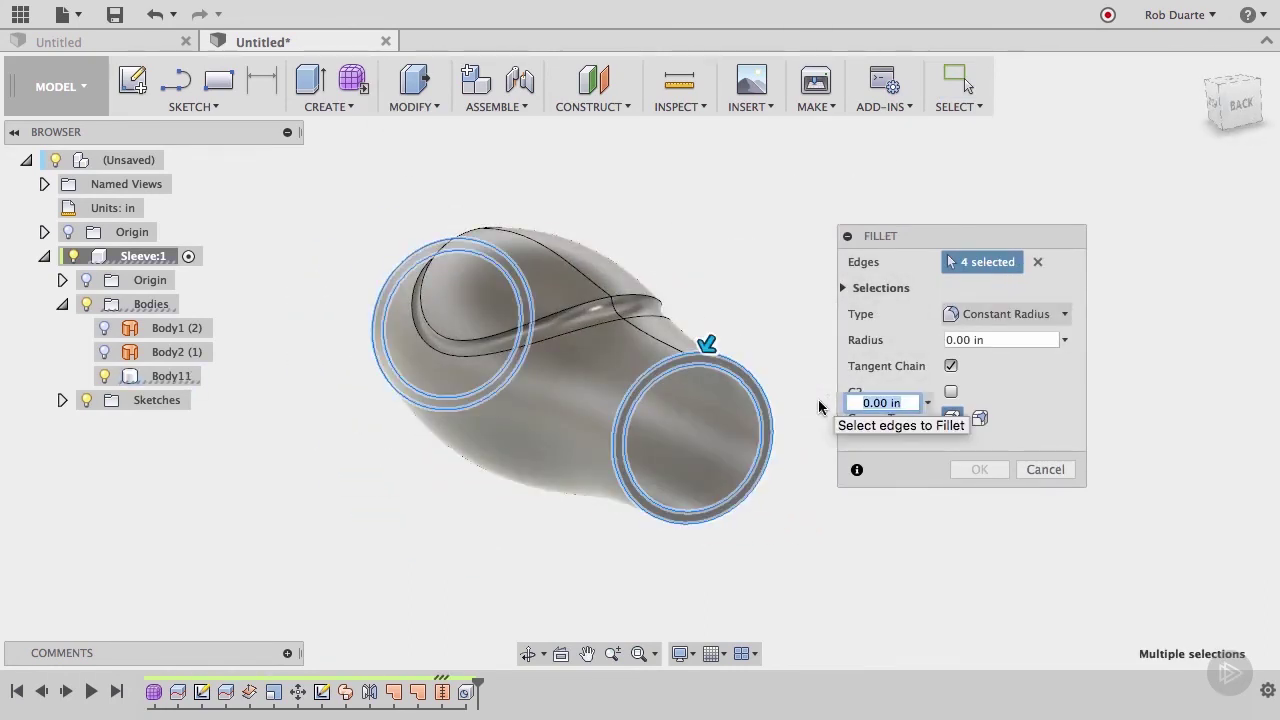
pyautogui.press('BackSpace')
pyautogui.write('.025')
pyautogui.press('Return')
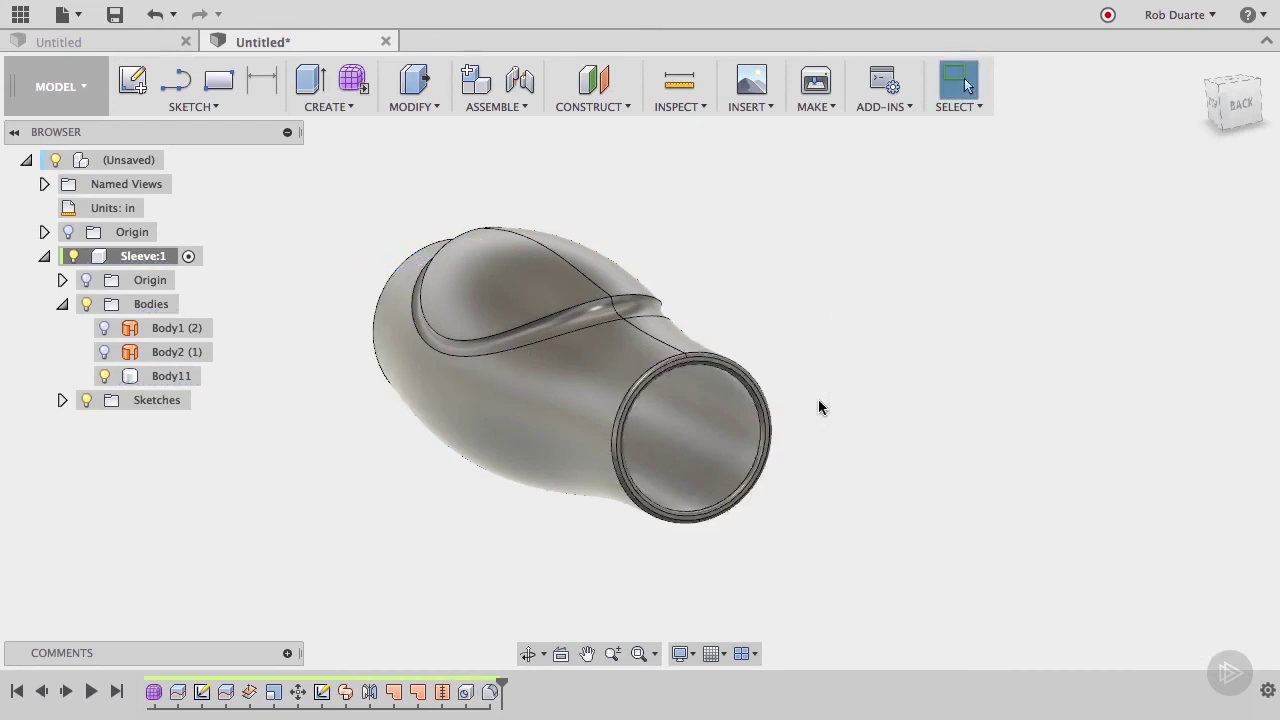